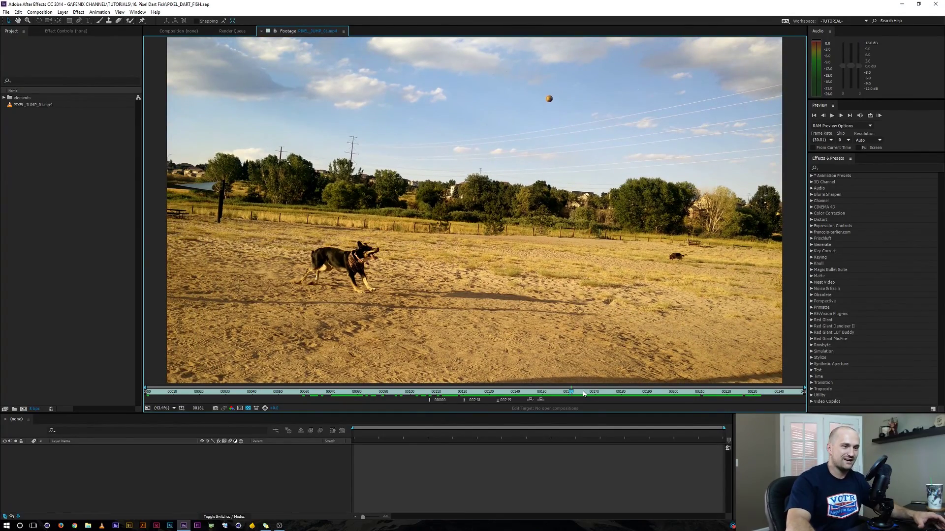
Step: Review the dog's run-up and jump in the PIXEL_JUMP_01.mp4 footage
left_click(561, 392)
left_click(543, 392)
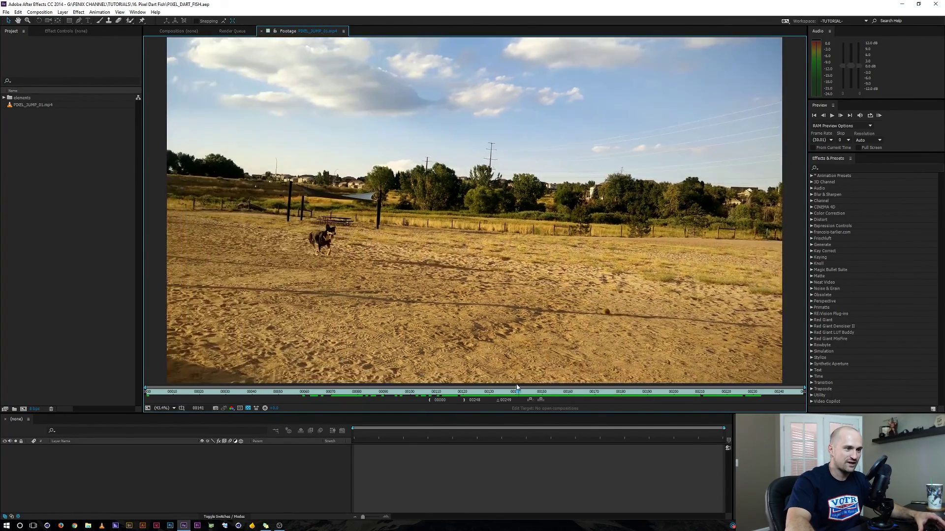
left_click_drag(543, 376, 614, 371)
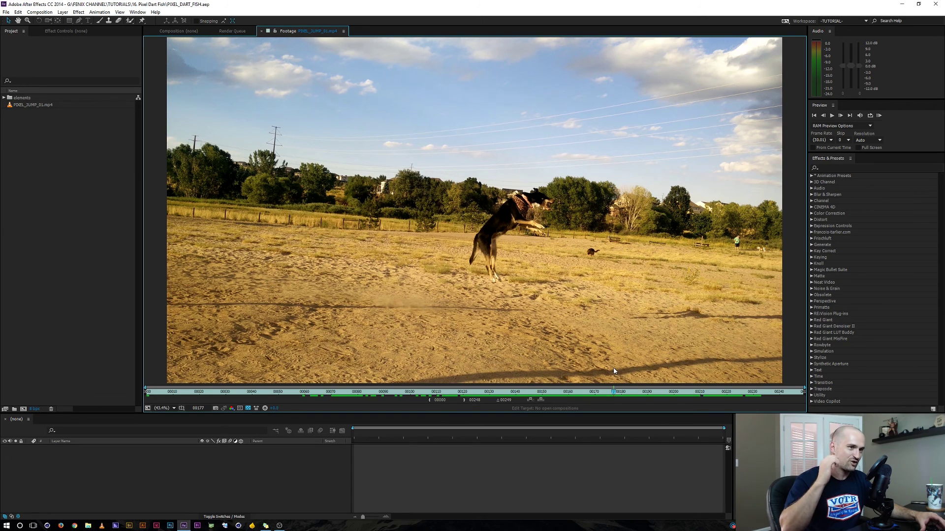
mouse_move(617, 394)
left_mouse_down()
mouse_move(639, 393)
mouse_move(625, 392)
left_mouse_up()
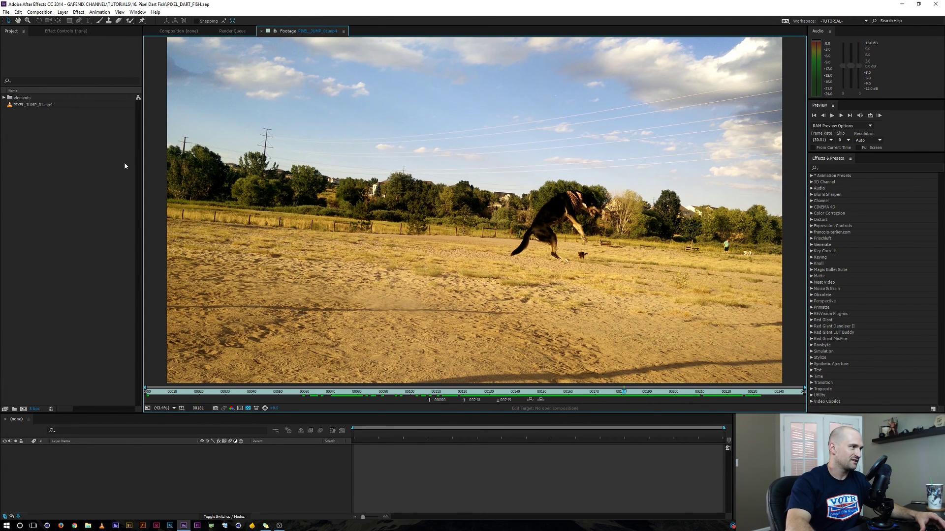
Step: Create a composition from PIXEL_JUMP_01.mp4 and split its layer at frame 163
left_click(49, 105)
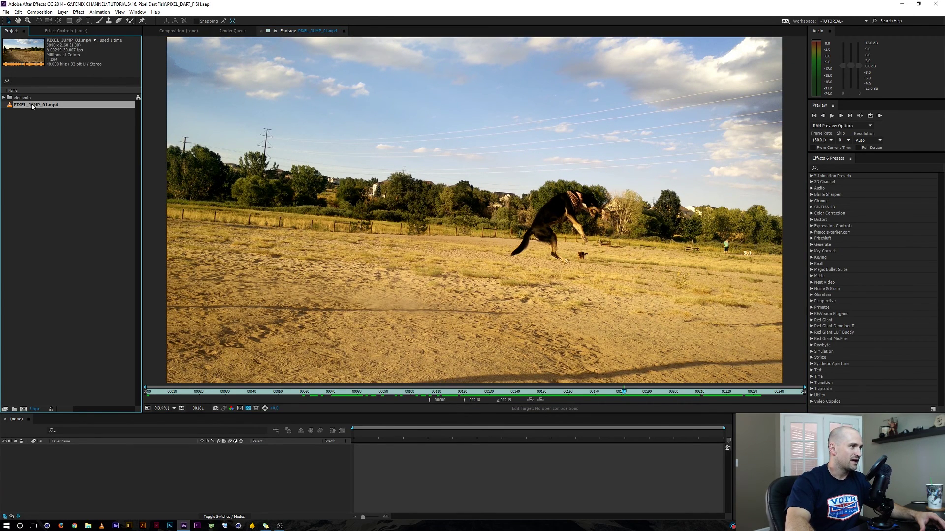
left_click_drag(32, 107, 25, 409)
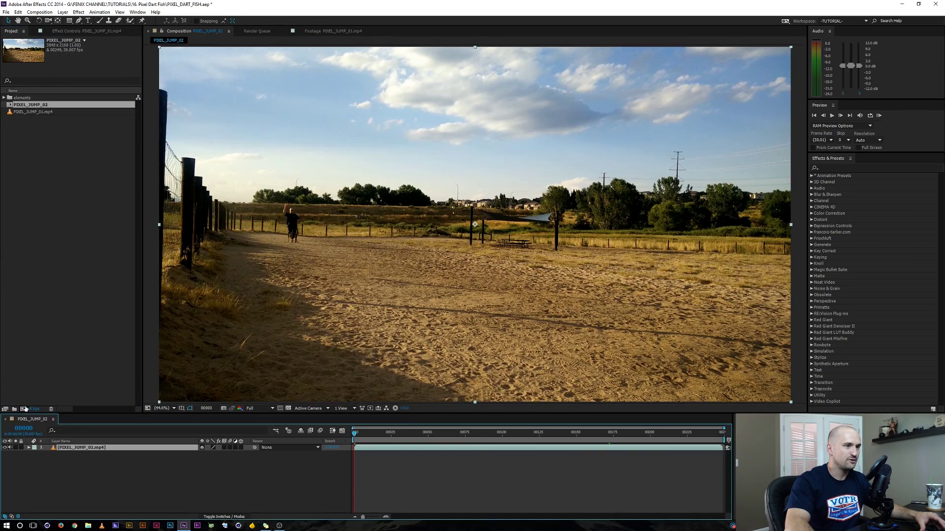
left_click_drag(396, 435, 598, 435)
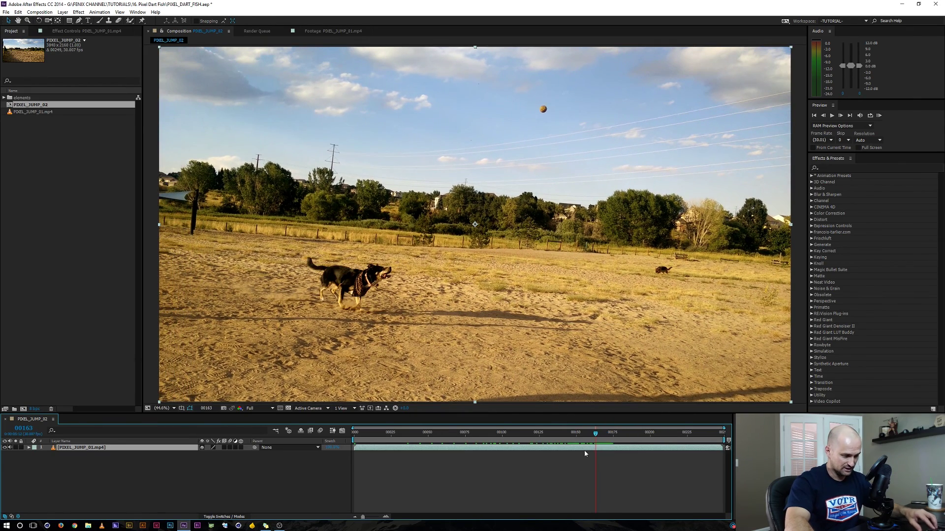
key("ctrl+shift+d")
left_click(552, 498)
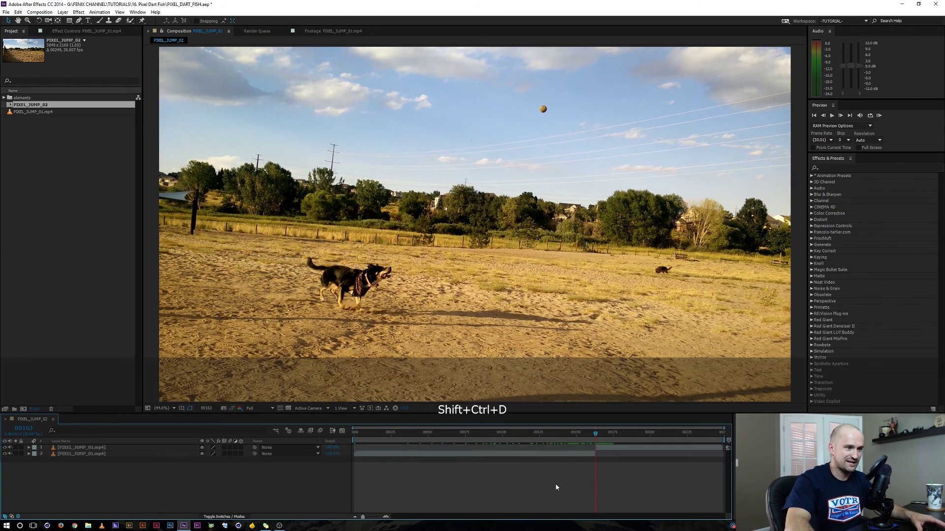
Step: Run 3D camera tracking on the part of the split footage that starts at frame 163
left_click(612, 448)
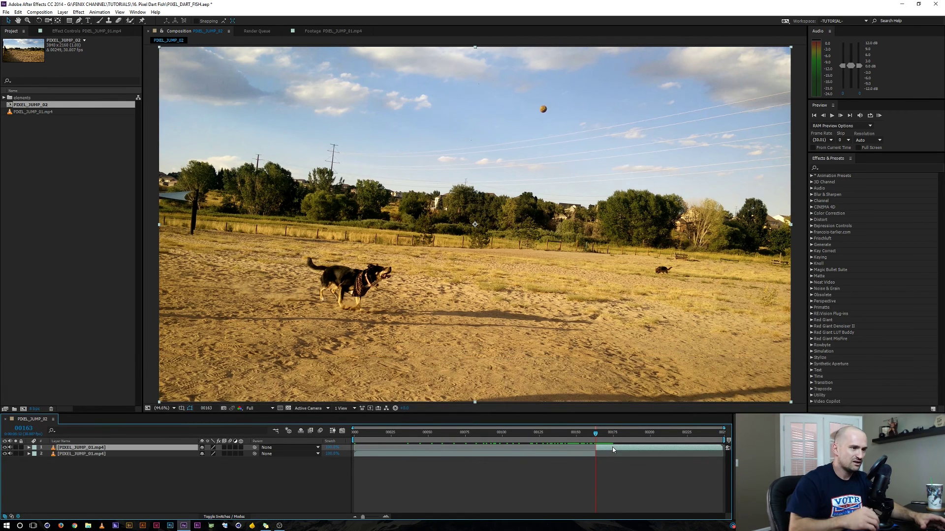
right_click(612, 447)
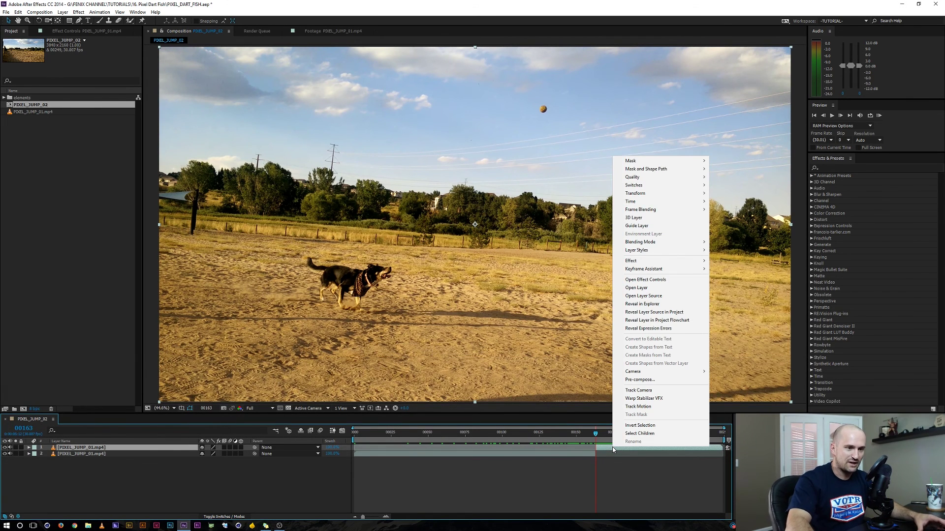
left_click(643, 392)
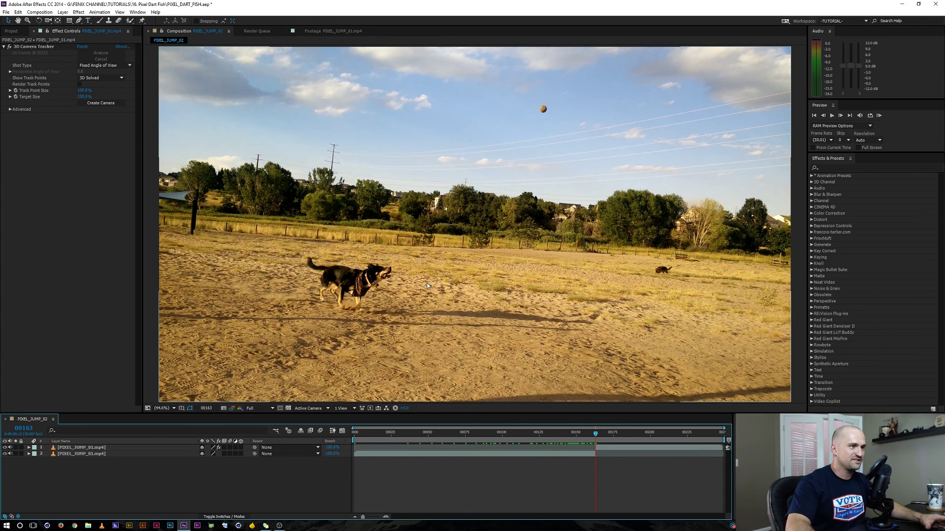
Step: Display the camera tracker's points and examine the ground points during the dog's jump, including the target plane they define
left_click(34, 48)
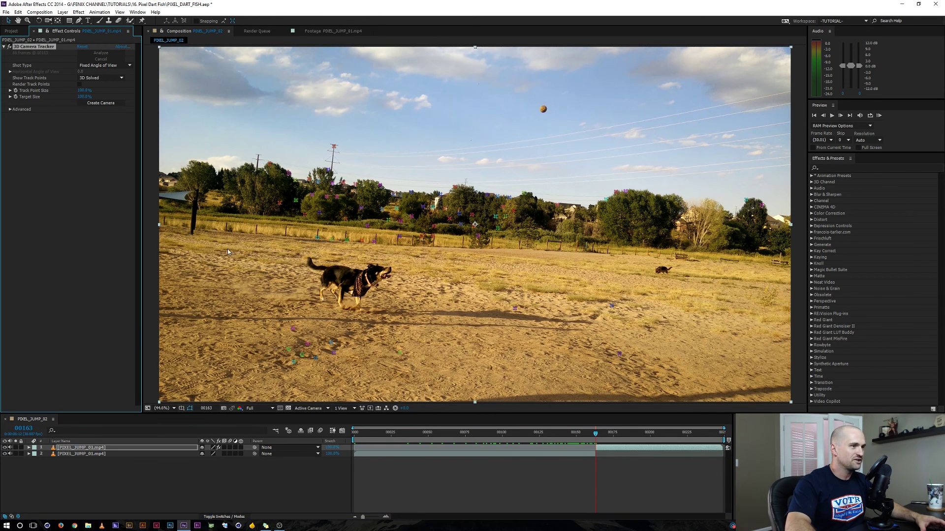
left_click(510, 338)
mouse_move(595, 433)
left_mouse_down()
mouse_move(621, 432)
mouse_move(576, 433)
mouse_move(612, 433)
left_mouse_up()
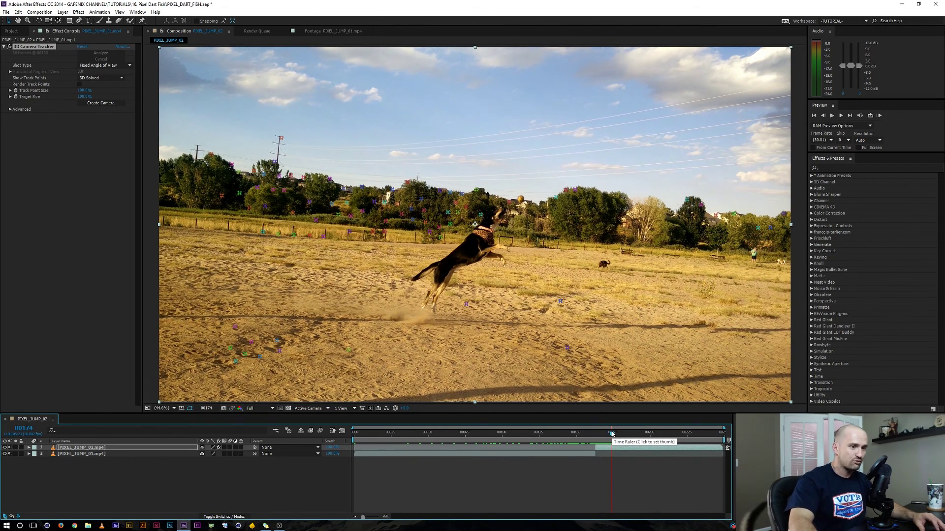
mouse_move(613, 434)
left_mouse_down()
mouse_move(628, 435)
mouse_move(621, 439)
left_mouse_up()
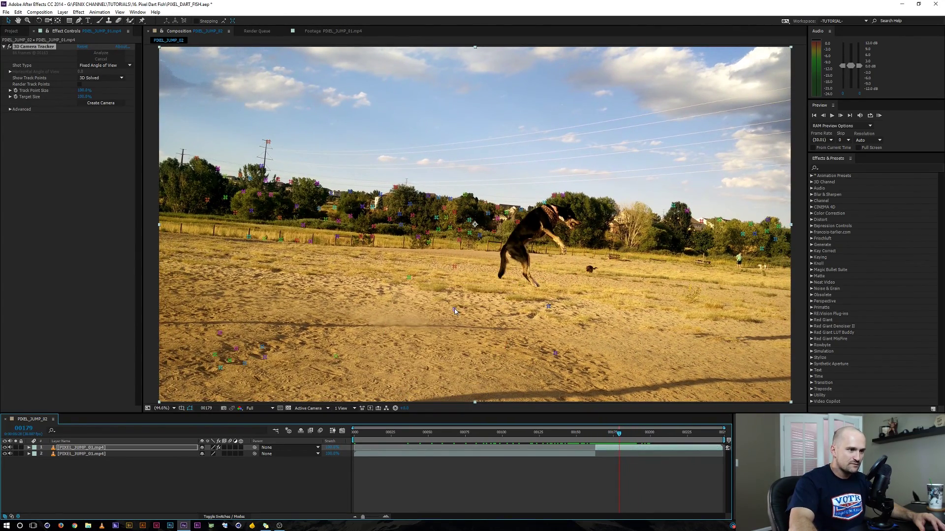
mouse_move(436, 283)
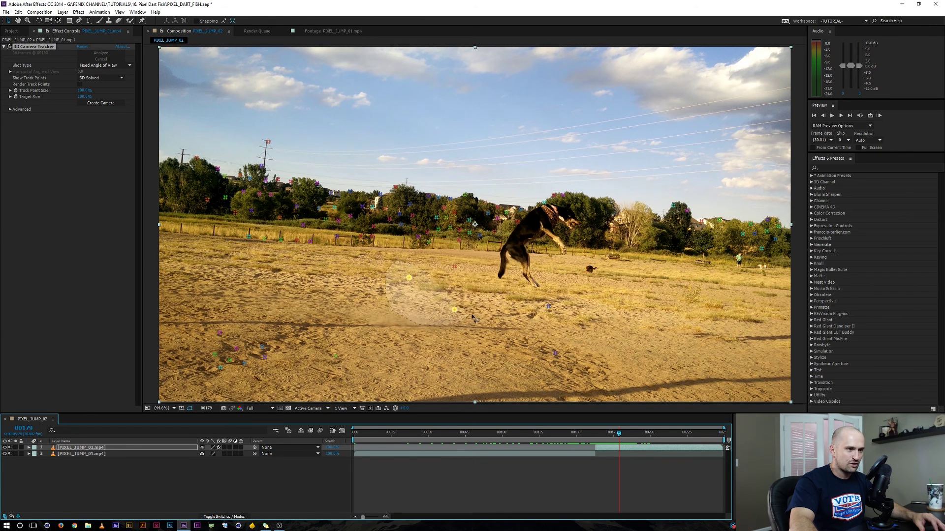
left_click(452, 312)
left_click(454, 266, "shift")
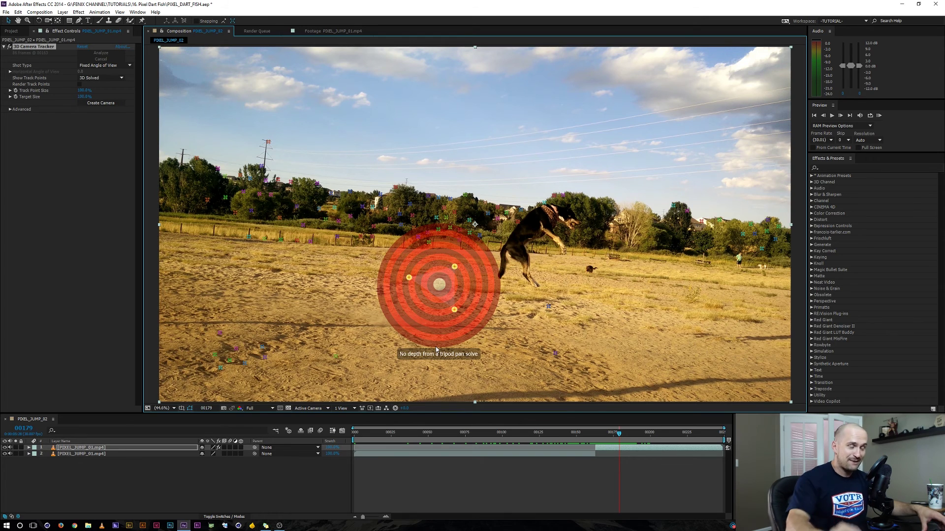
left_click(504, 308)
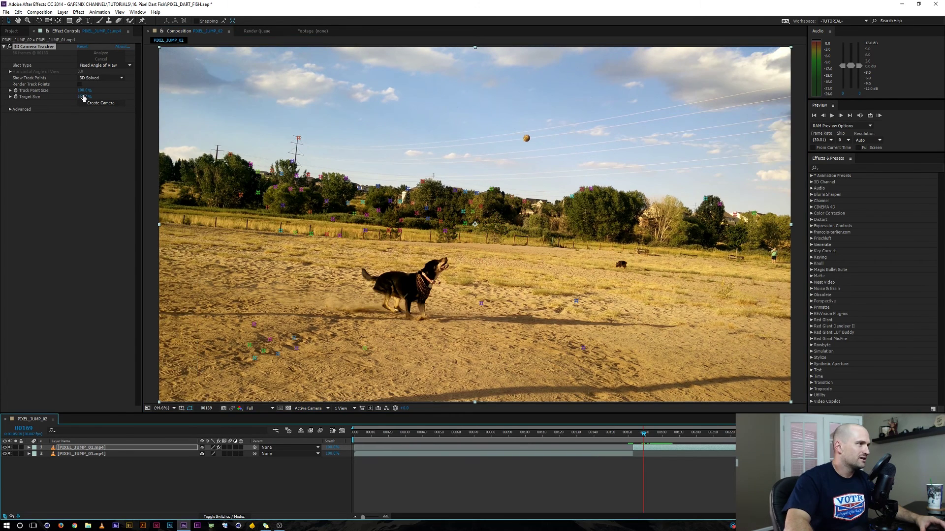
Step: Enlarge the track points and create a null and camera from the ground point just ahead of the dog at frame 171
left_click_drag(119, 92, 651, 434)
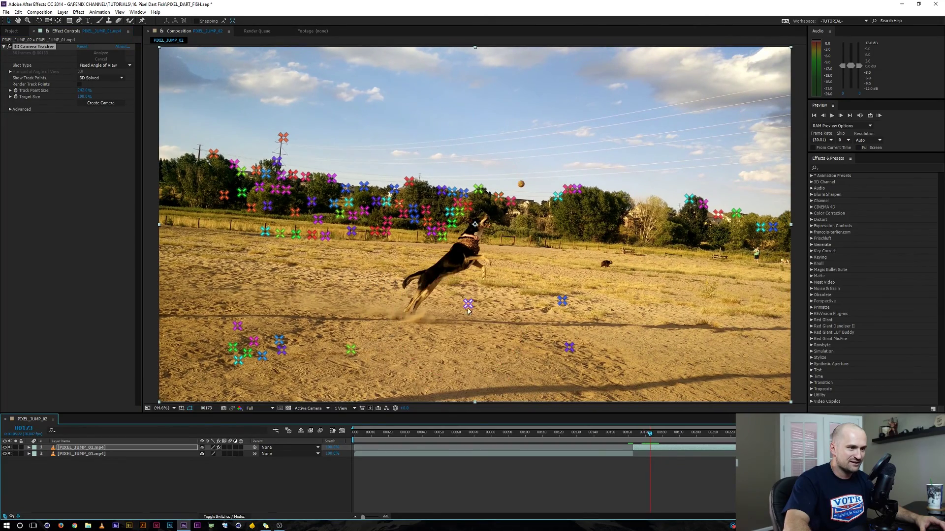
left_click_drag(651, 434, 662, 434)
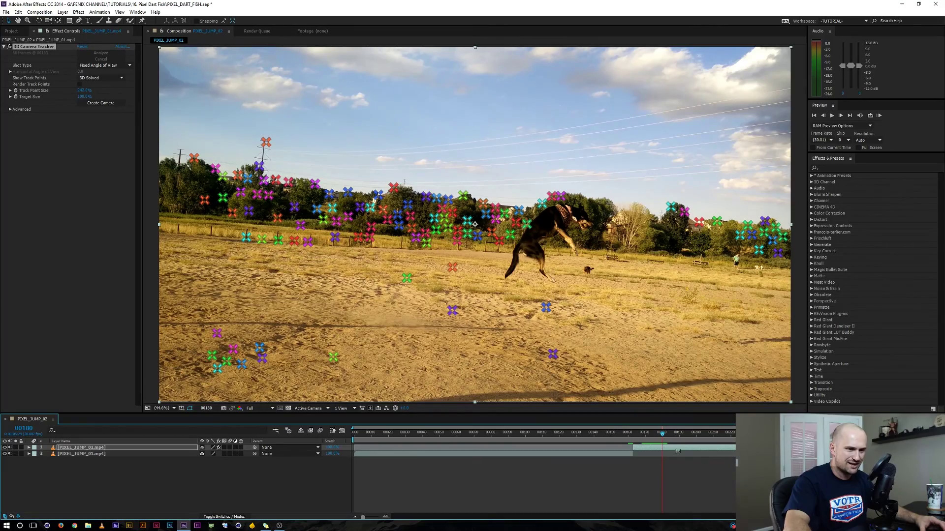
mouse_move(662, 433)
left_mouse_down()
mouse_move(670, 433)
mouse_move(636, 433)
mouse_move(666, 433)
mouse_move(646, 433)
left_mouse_up()
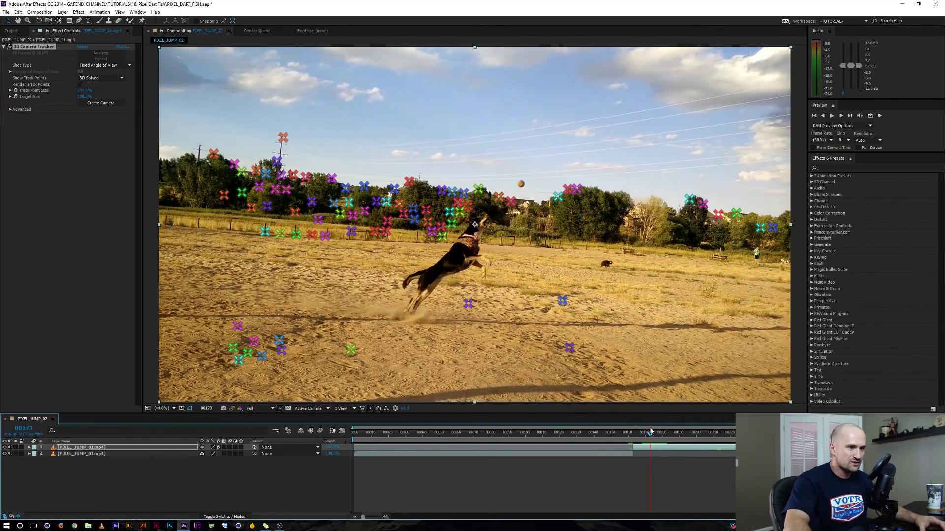
right_click(473, 306)
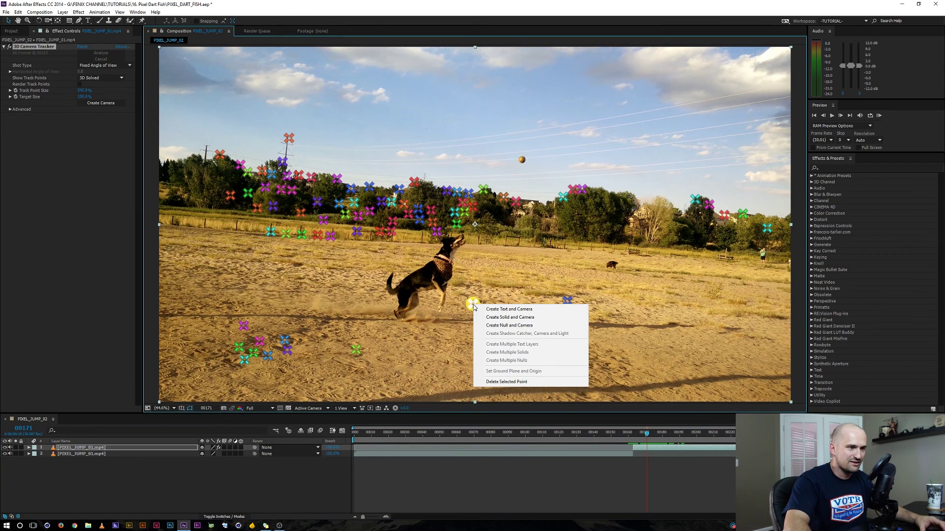
left_click(494, 326)
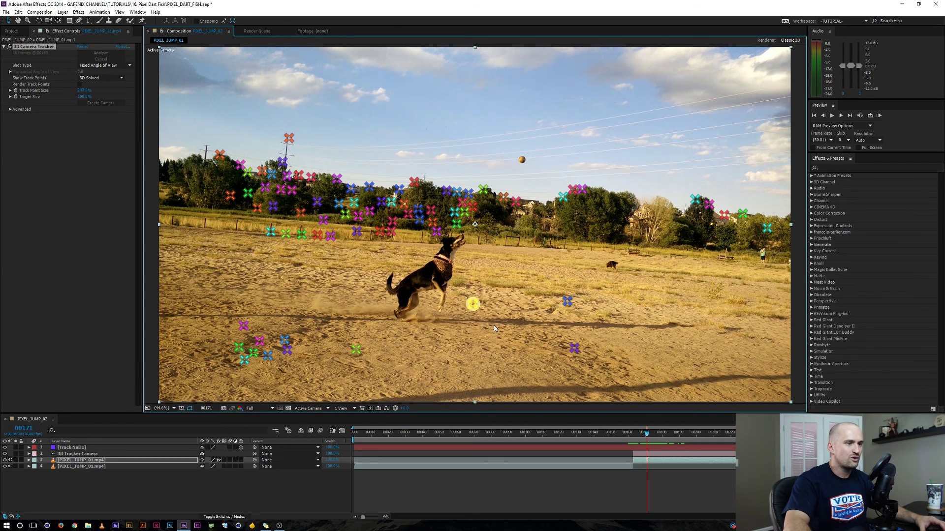
Step: Rename the new track null layer as 1
left_click(72, 448)
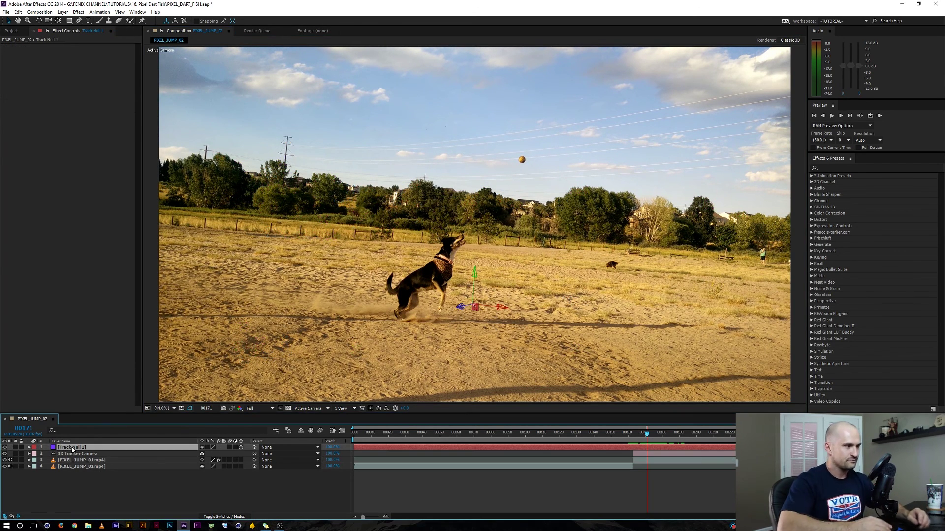
key("Return")
type("1")
key("Return")
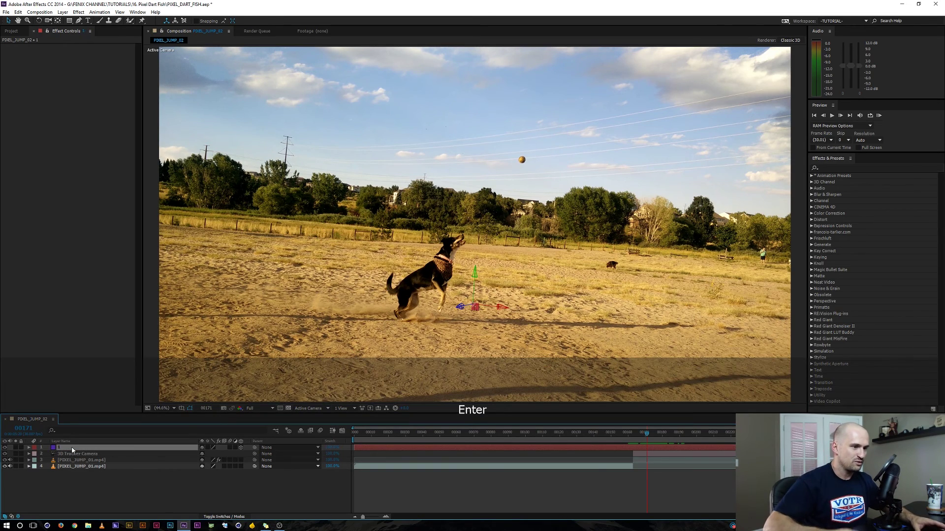
left_click(600, 497)
Step: Examine the dog's take-off frame by frame from frame 163 and stop at frame 172
left_click_drag(645, 432, 635, 433)
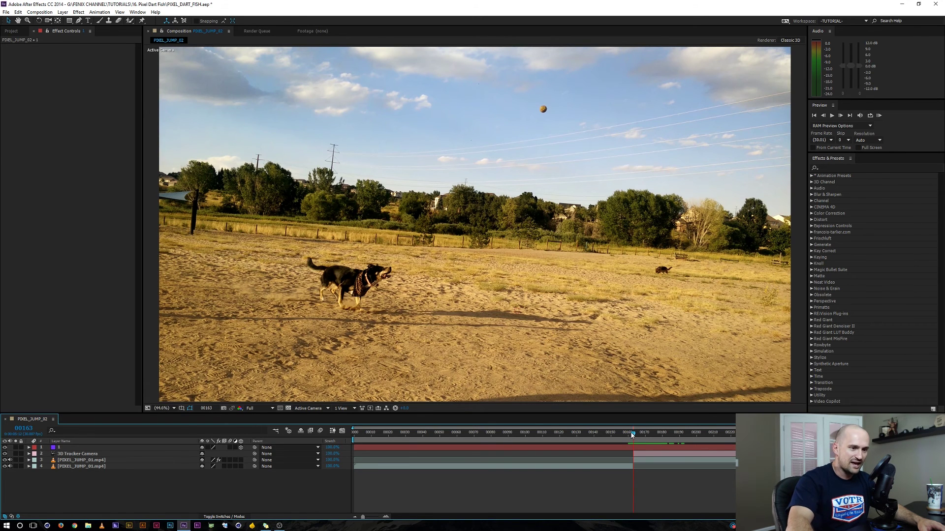
left_click_drag(632, 434, 635, 436)
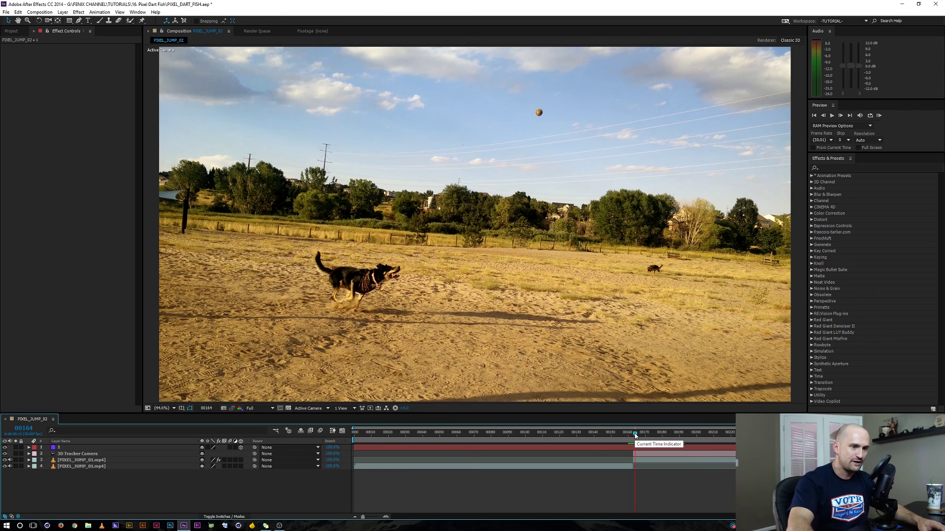
left_click_drag(635, 435, 643, 433)
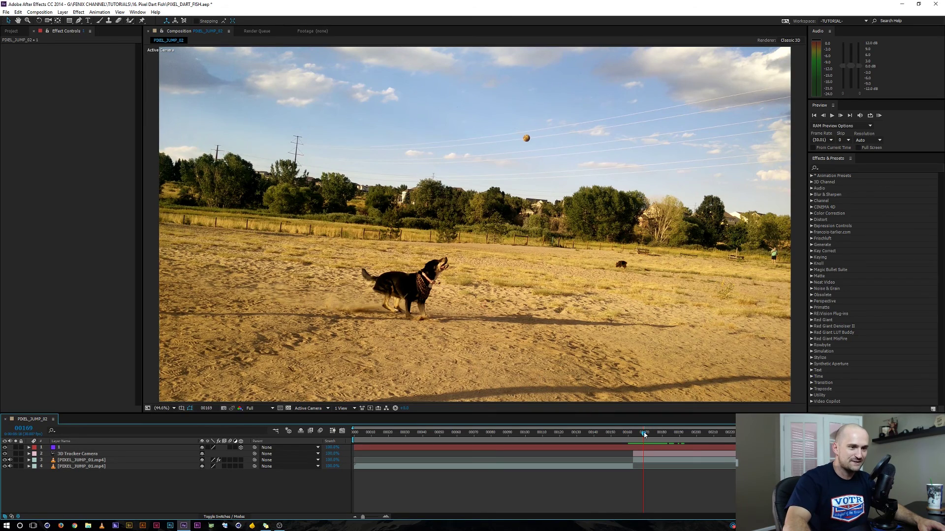
left_click_drag(643, 433, 645, 433)
key("Page_Down")
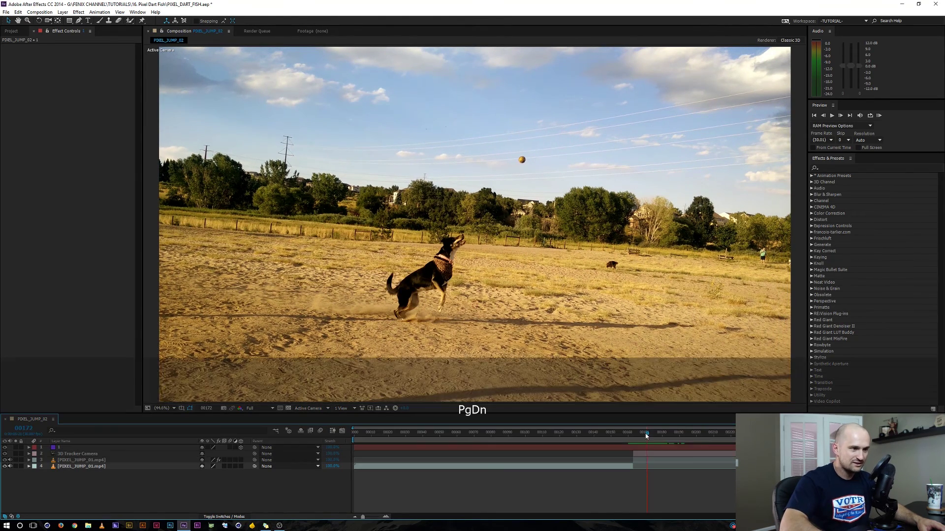
key("Page_Down")
key("Page_Up")
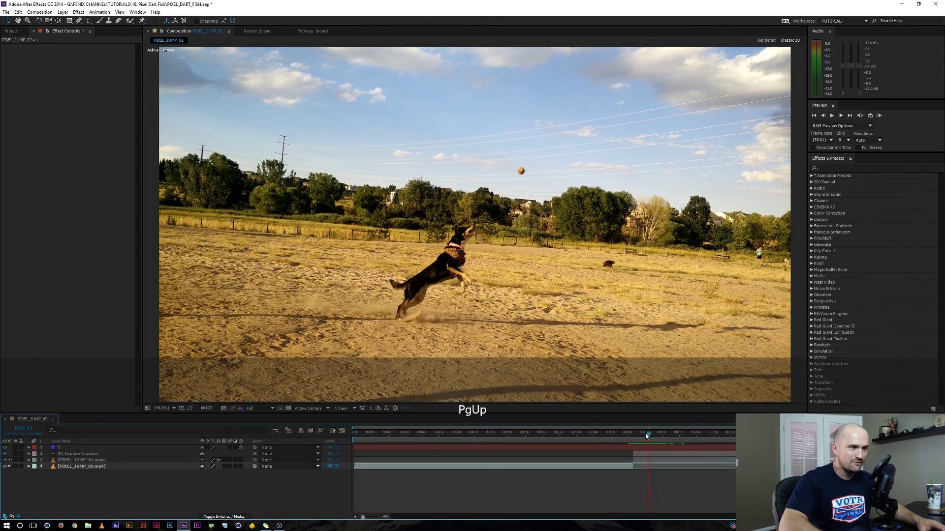
key("Page_Up")
key("Page_Down")
key("Page_Up")
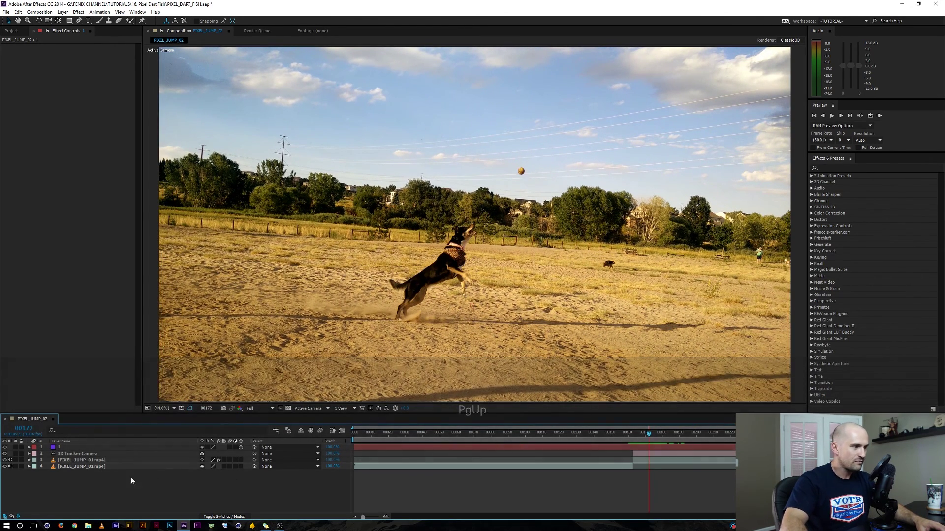
Step: Duplicate the camera-tracked footage layer and remove the 3D Camera Tracker effect from the upper copy
left_click(106, 460)
key("ctrl+d")
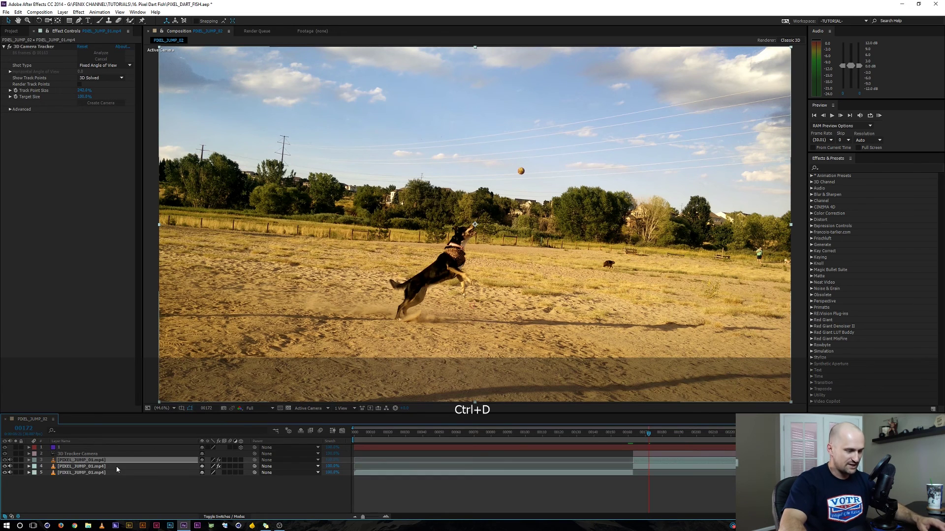
key("e")
left_click(72, 467)
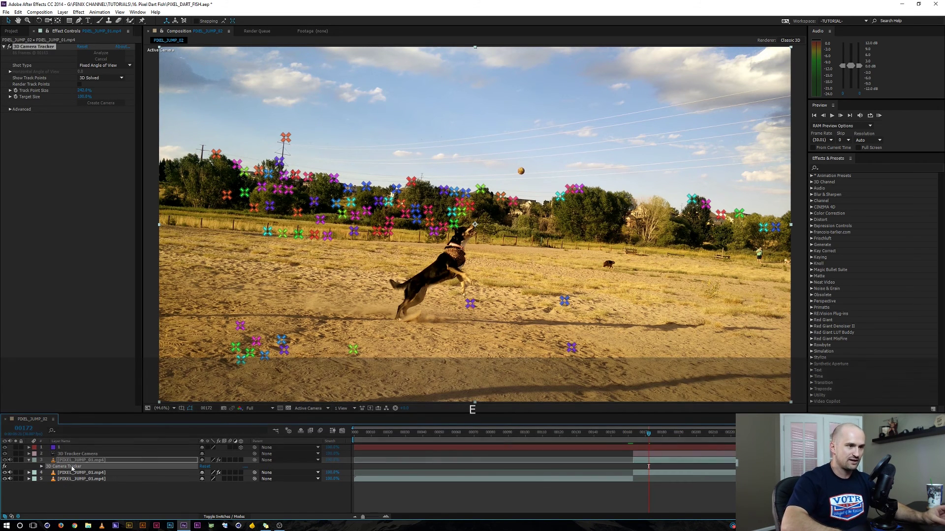
key("Delete")
left_click(217, 492)
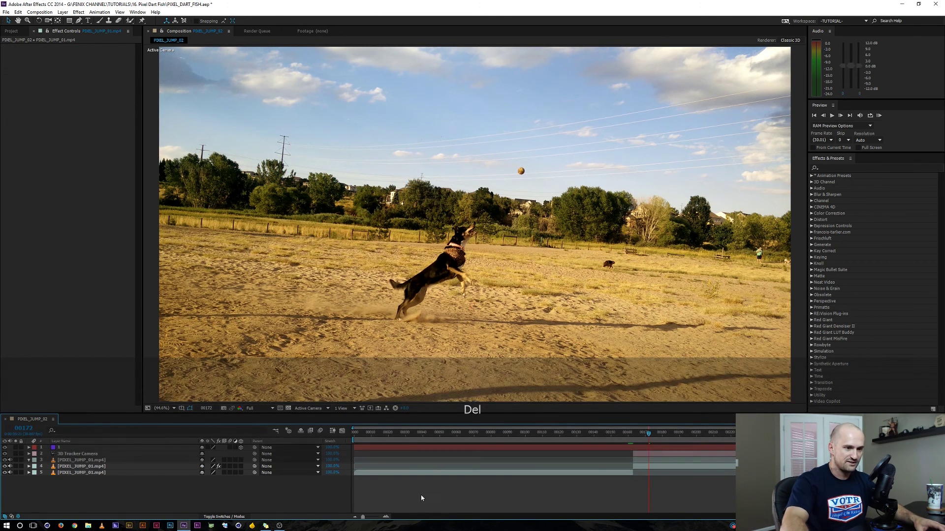
Step: Trim the start of the duplicated footage layer to frame 172
left_click(659, 464)
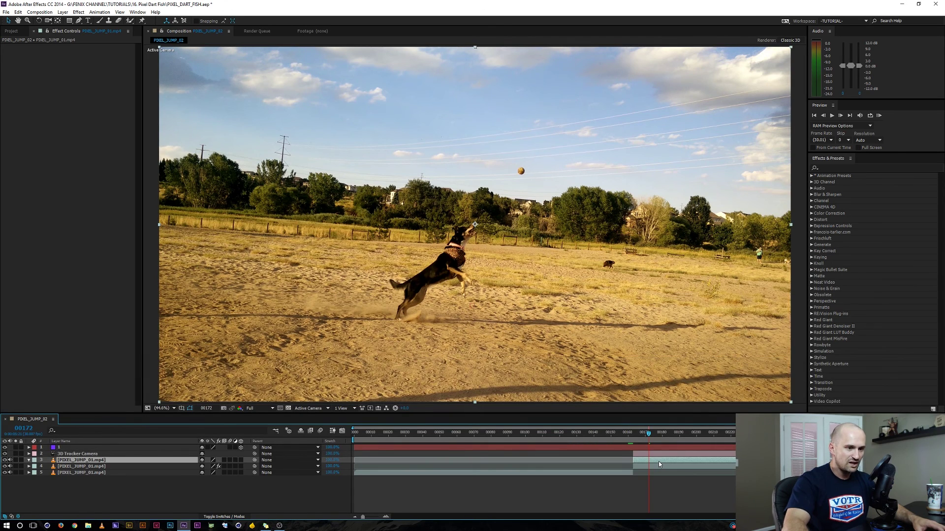
key("Page_Up")
key("Page_Down")
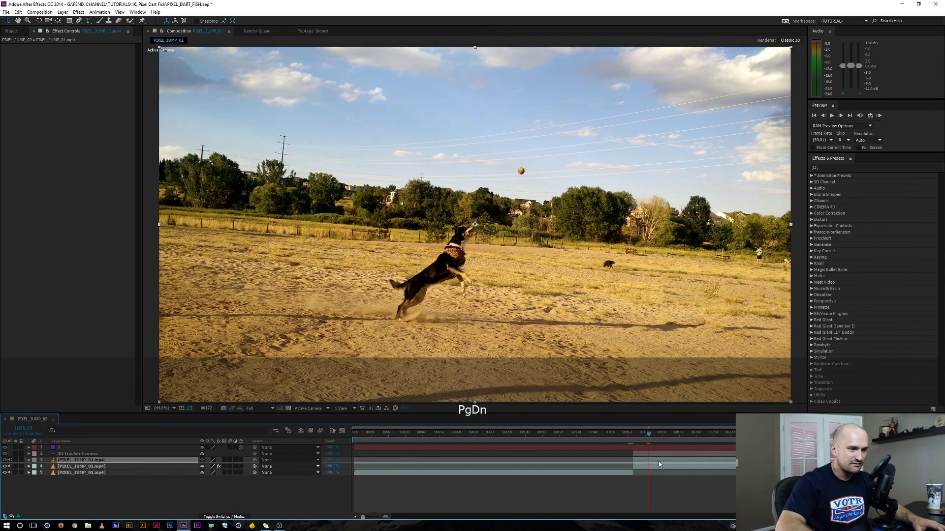
key("alt+bracketleft")
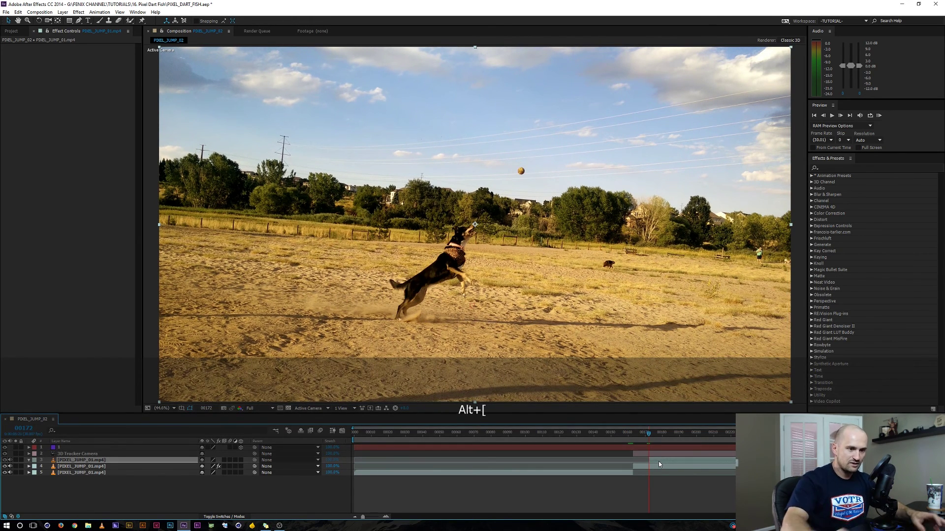
Step: Freeze the trimmed upper footage layer on frame 172 and collapse its revealed properties
right_click(663, 460)
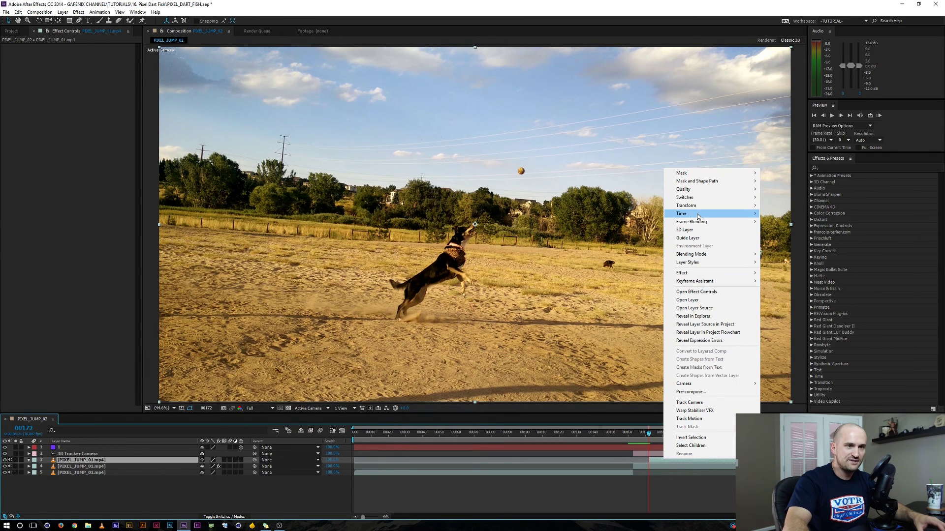
mouse_move(695, 214)
left_click(599, 213)
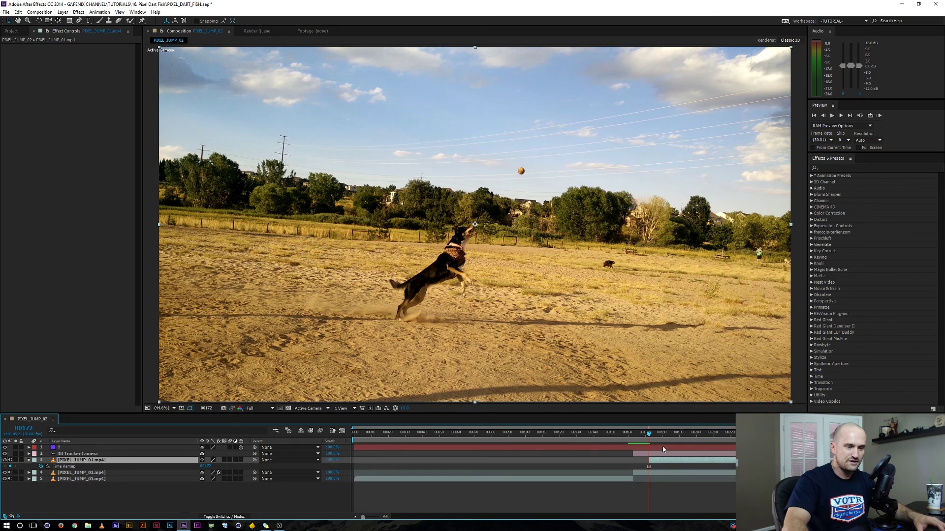
key("ctrl+grave")
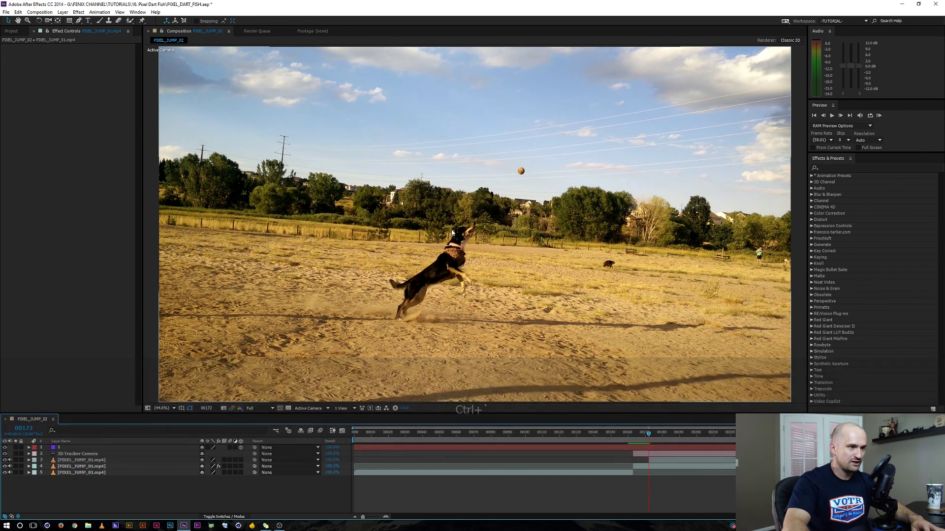
Step: Activate the Pen tool and frame the dog's head closely for masking
key("g")
scroll(398, 285, "up", 4)
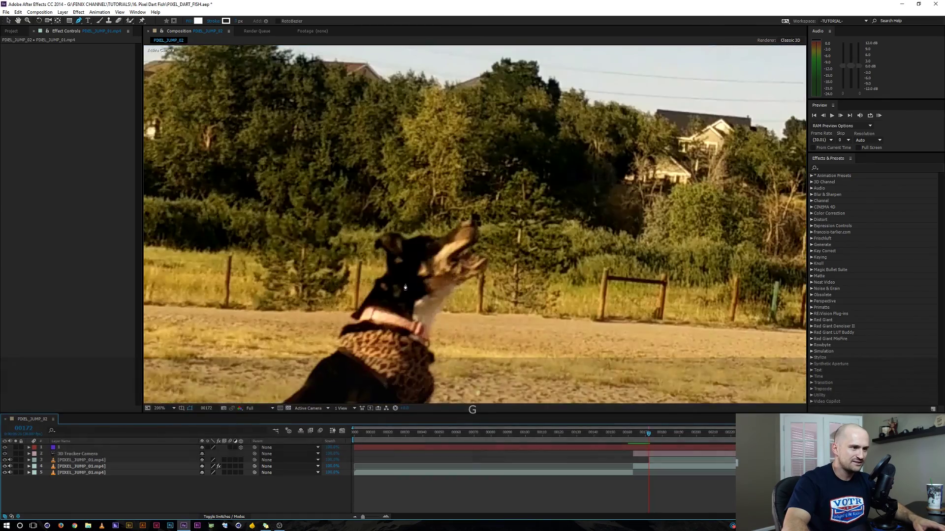
scroll(409, 271, "down", 2)
scroll(413, 261, "up", 1)
key("space")
scroll(416, 259, "up", 2)
left_click_drag(416, 259, 406, 303)
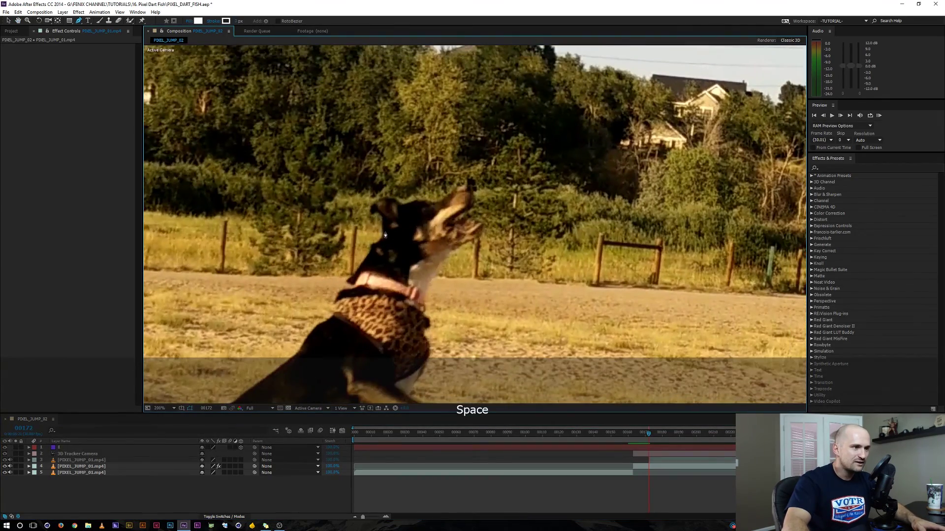
left_click(382, 234)
left_click(370, 213)
left_click(383, 234)
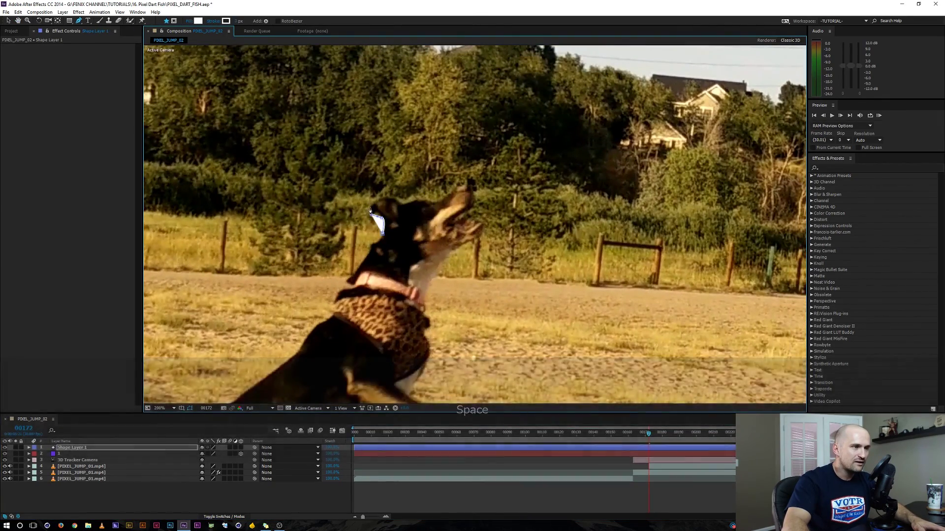
left_click(70, 447)
key("Delete")
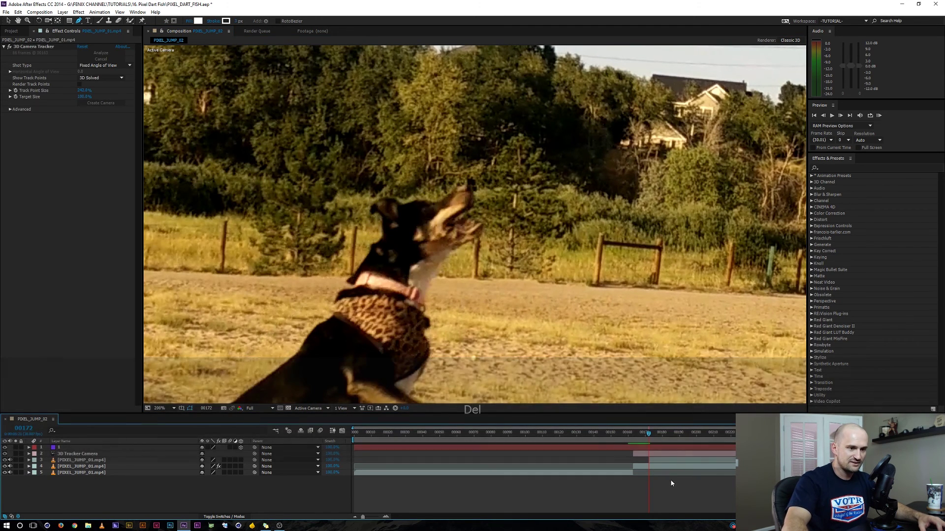
Step: Start a mask on the frozen footage layer, tracing the dog's ear, head, muzzle, jaw and throat
left_click(656, 460)
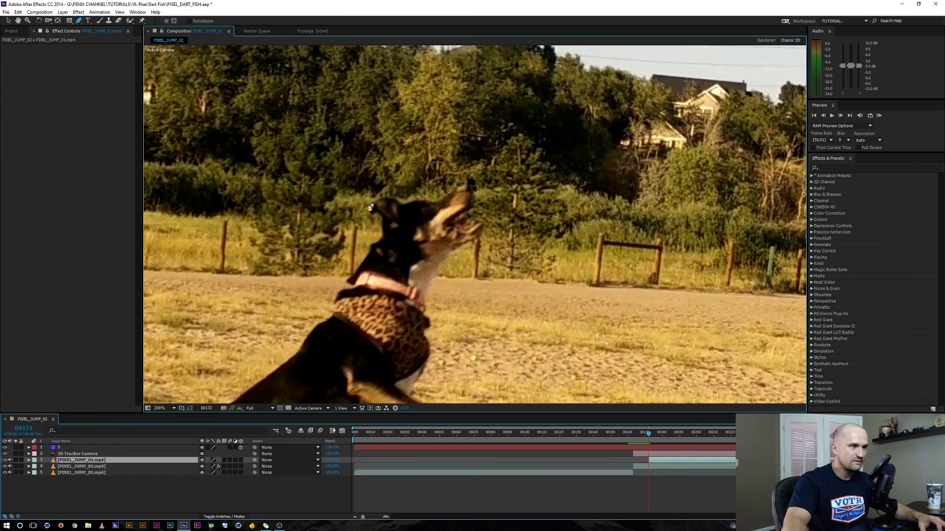
left_click_drag(374, 209, 389, 201)
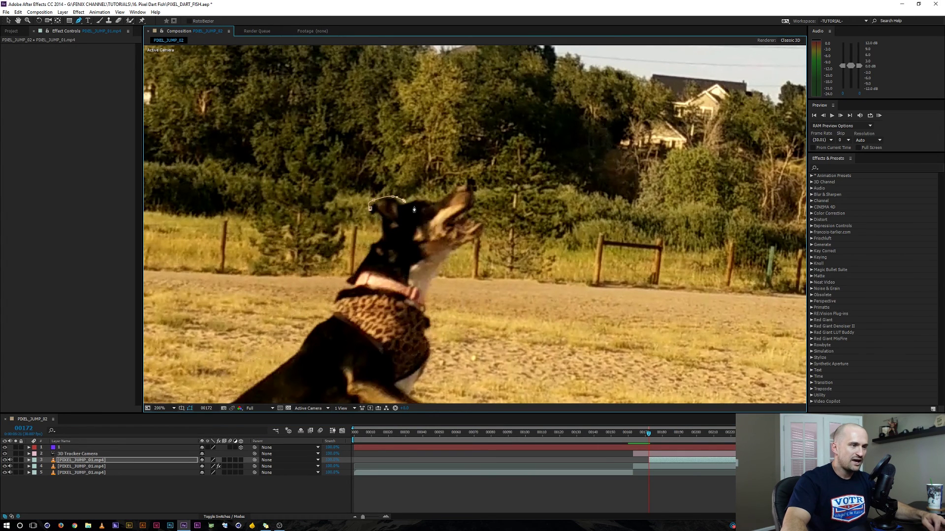
key("ctrl+z")
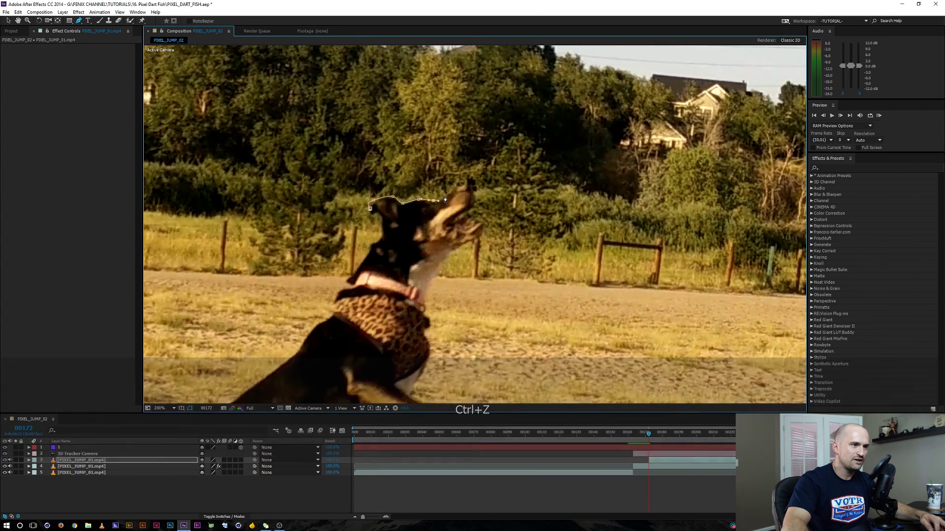
left_click(446, 196)
left_click(458, 186)
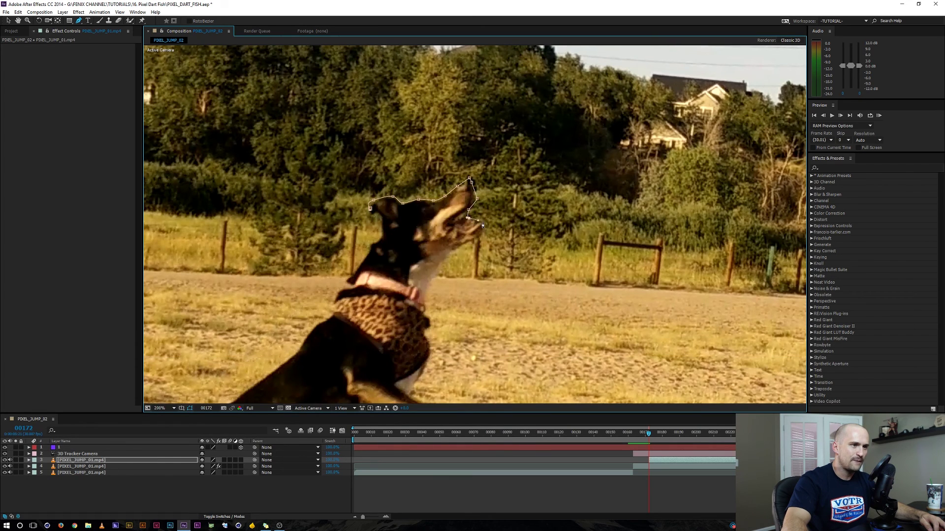
left_click(464, 243)
left_click(445, 259)
left_click(439, 266)
left_click(432, 272)
left_click(430, 279)
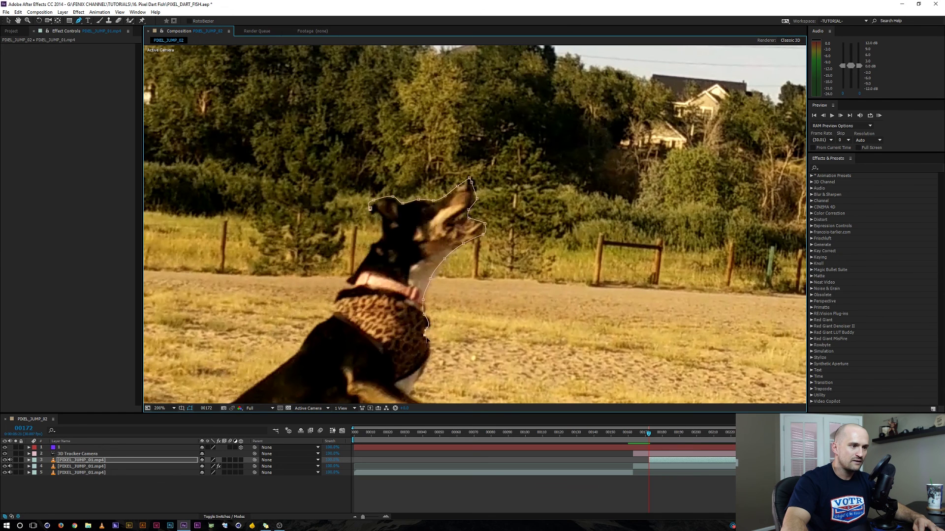
Step: Trace the rest of the dog's body, legs and tail, close the mask, and solo the masked layer
key("space")
left_click_drag(427, 339, 419, 205)
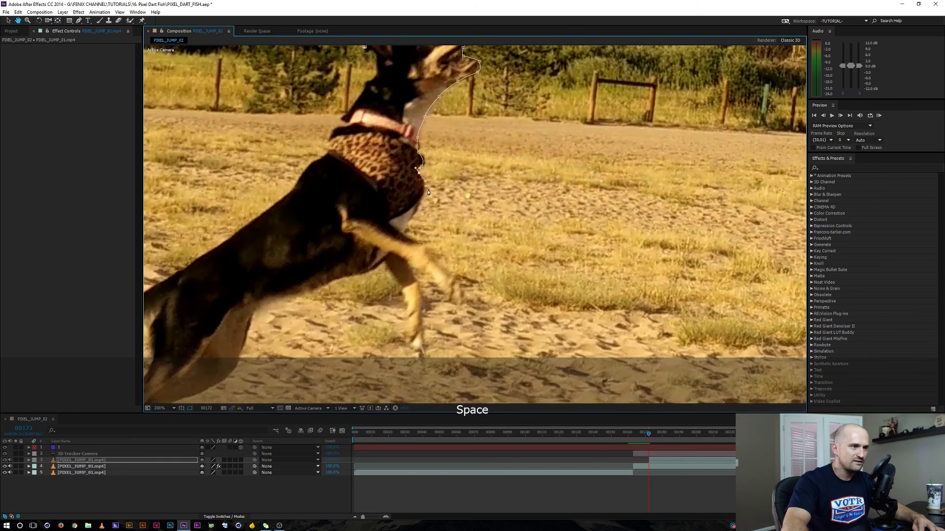
left_click(404, 232)
left_click(412, 240)
left_click(433, 253)
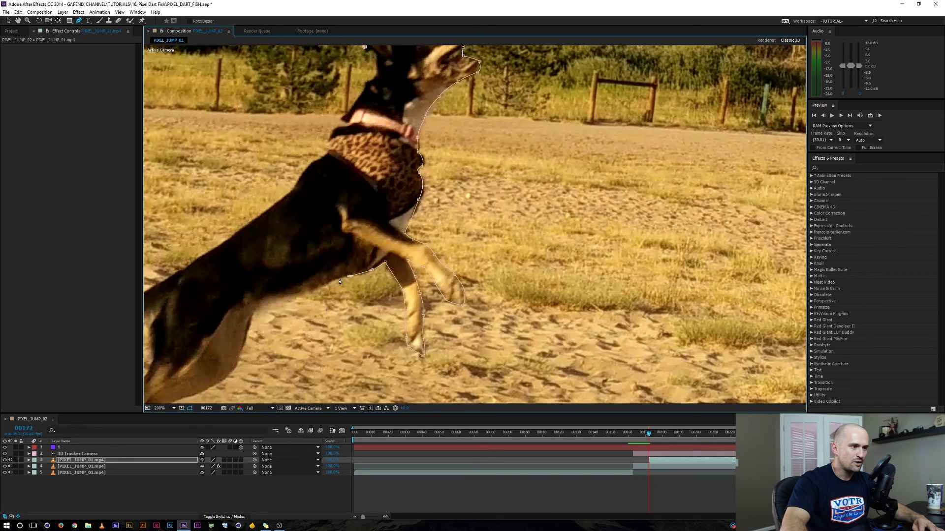
left_click_drag(326, 278, 416, 179)
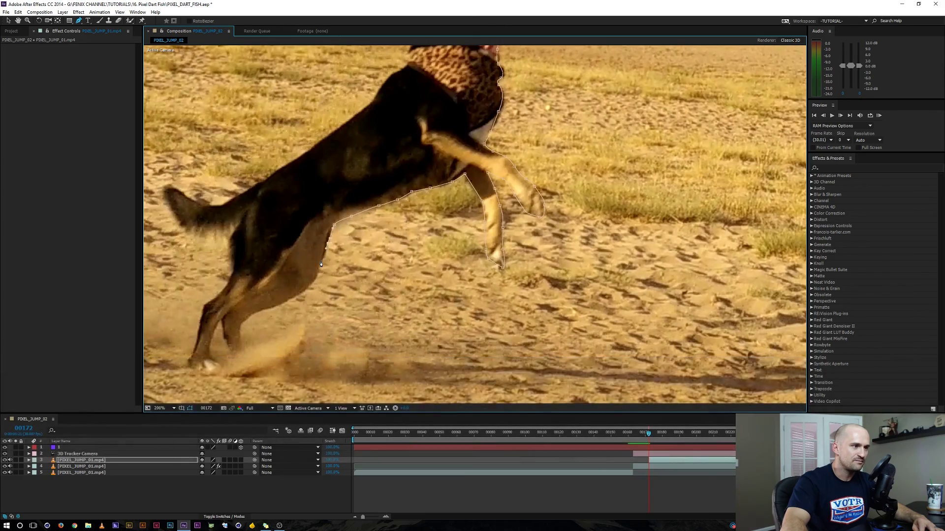
left_click_drag(325, 244, 376, 174)
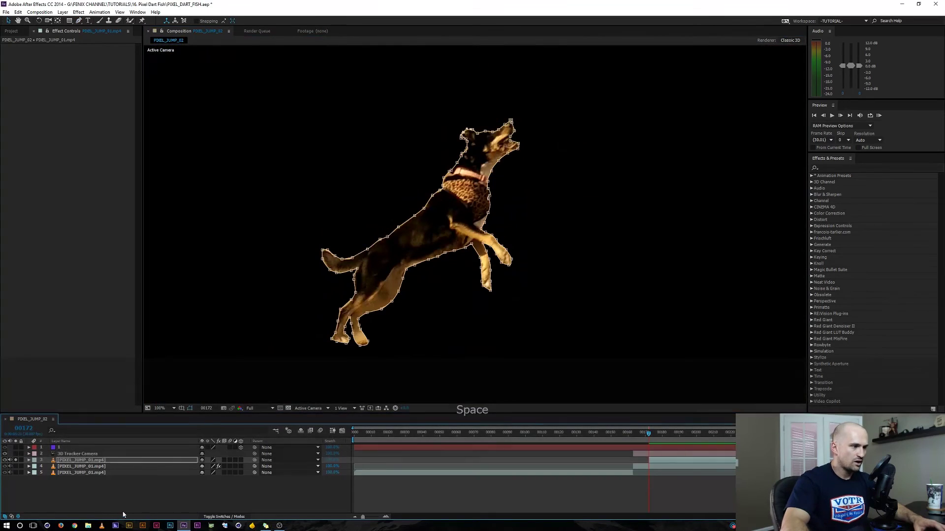
left_click(157, 502)
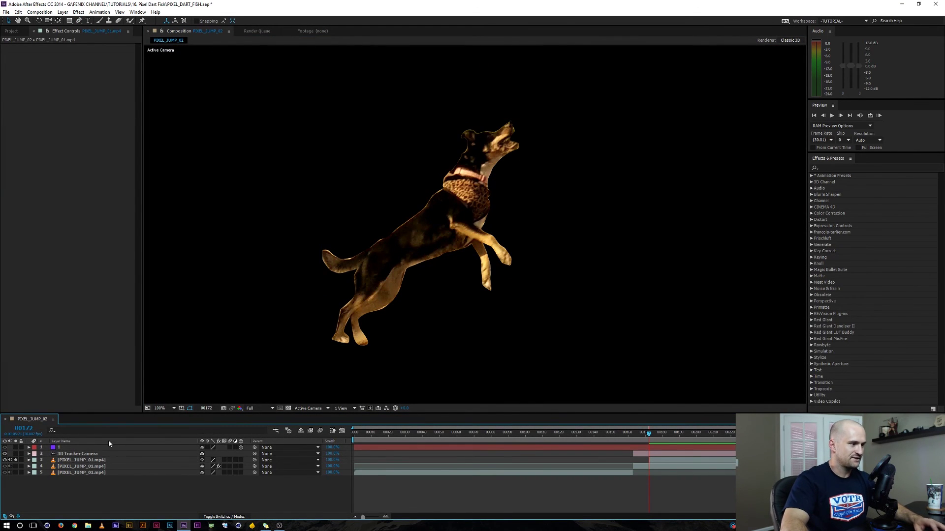
Step: Duplicate the masked dog layer and rename the lower copy as 1
left_click(73, 460)
left_click(78, 466, "ctrl")
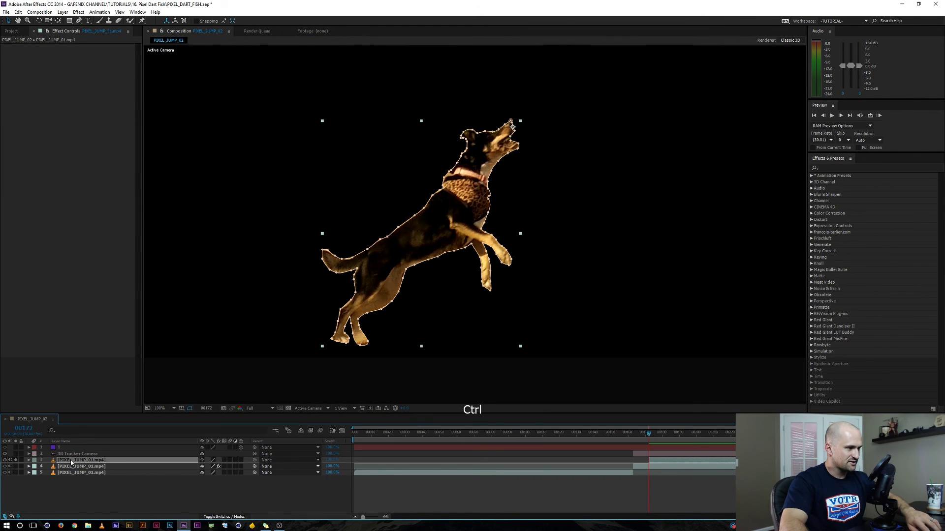
key("ctrl+d")
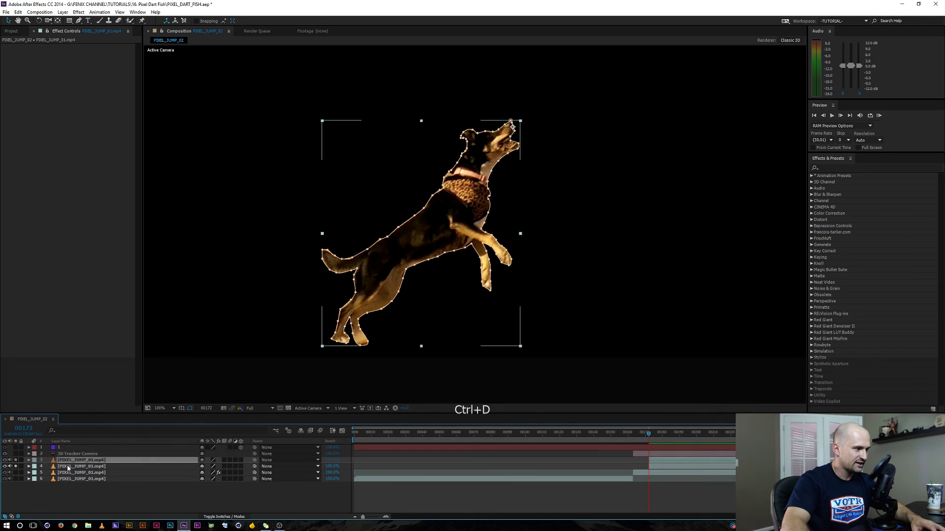
left_click(74, 466)
key("Return")
type("1")
key("Return")
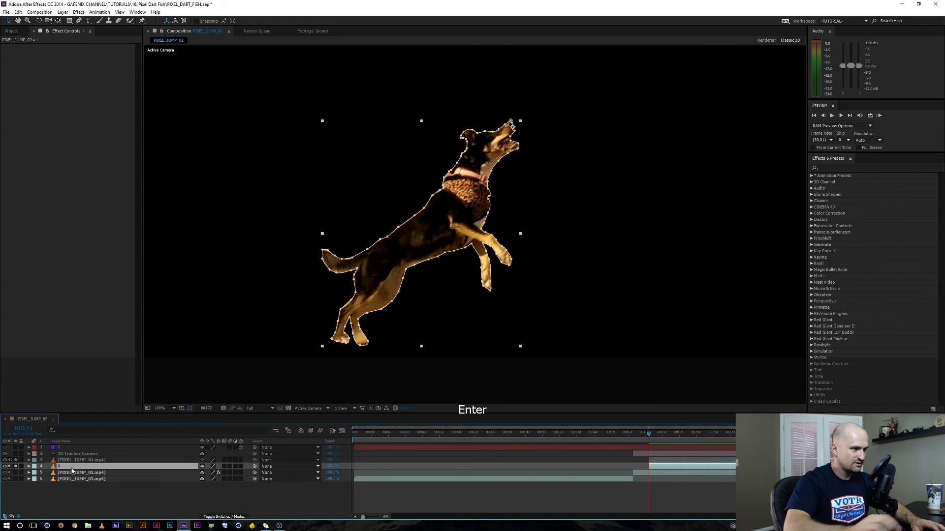
Step: Rename the upper copy of the masked dog layer as 1 dust and delete its mask
left_click(69, 460)
key("Return")
type("1 ")
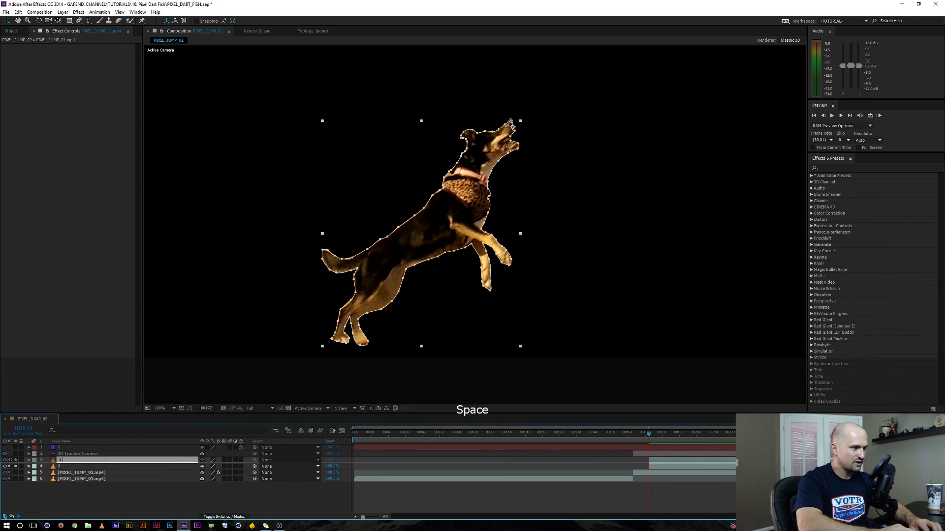
type("dust")
key("Return")
key("m")
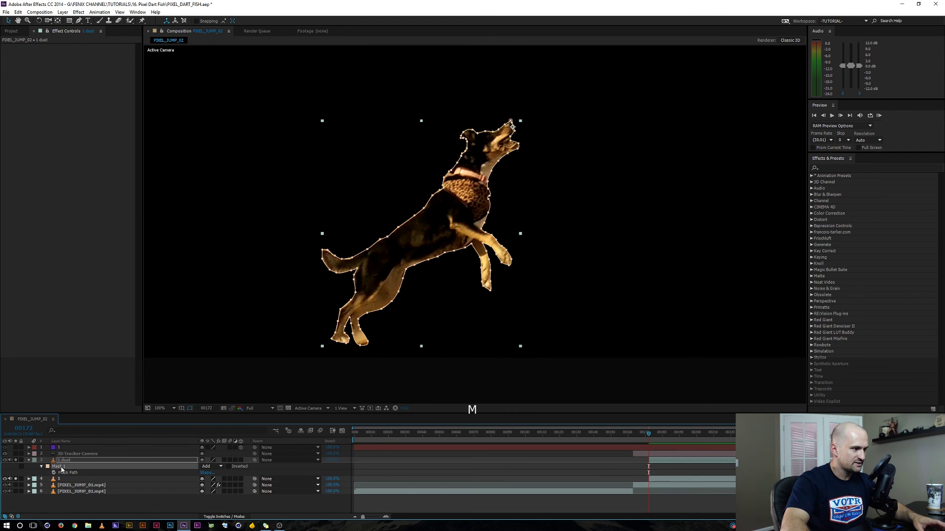
key("Delete")
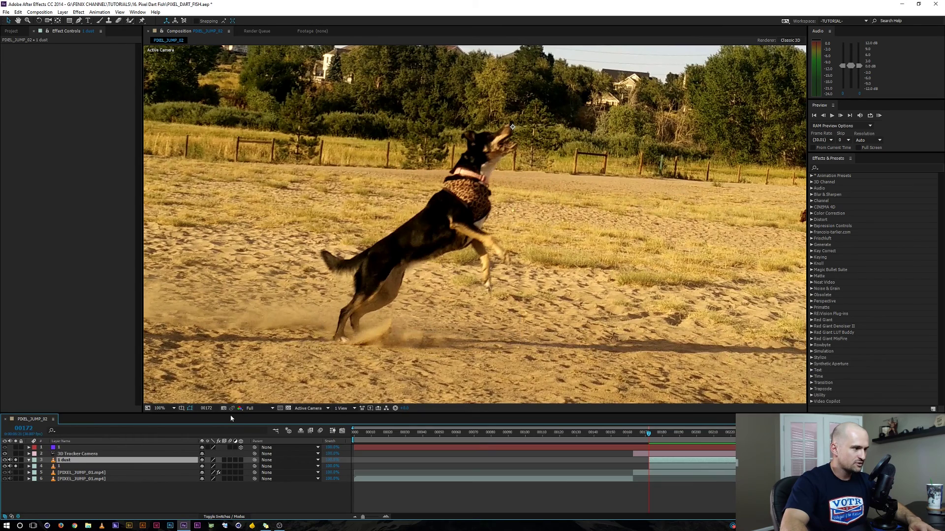
Step: Draw a closed mask on the 1 dust layer around the dust cloud in front of the dog's hind feet
key("space")
scroll(451, 222, "up", 2)
left_click_drag(367, 301, 451, 222)
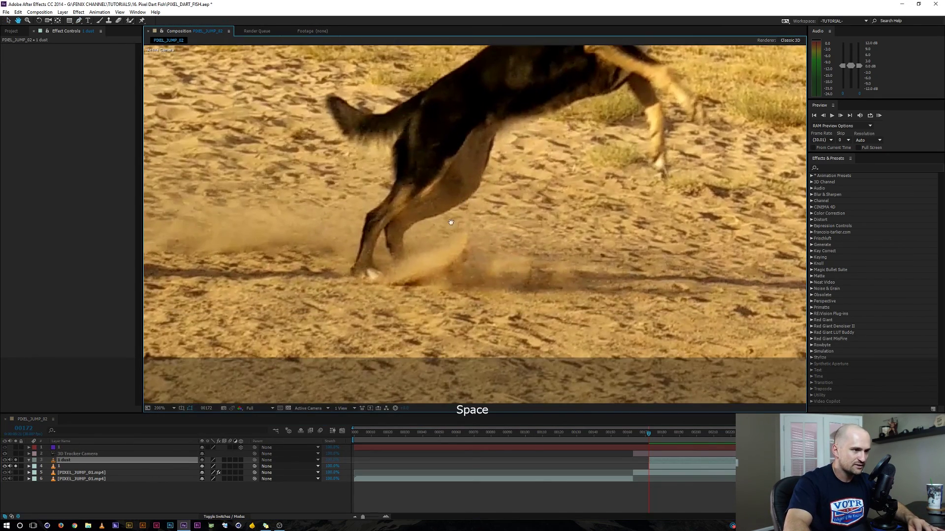
left_click(390, 264)
left_click(376, 280)
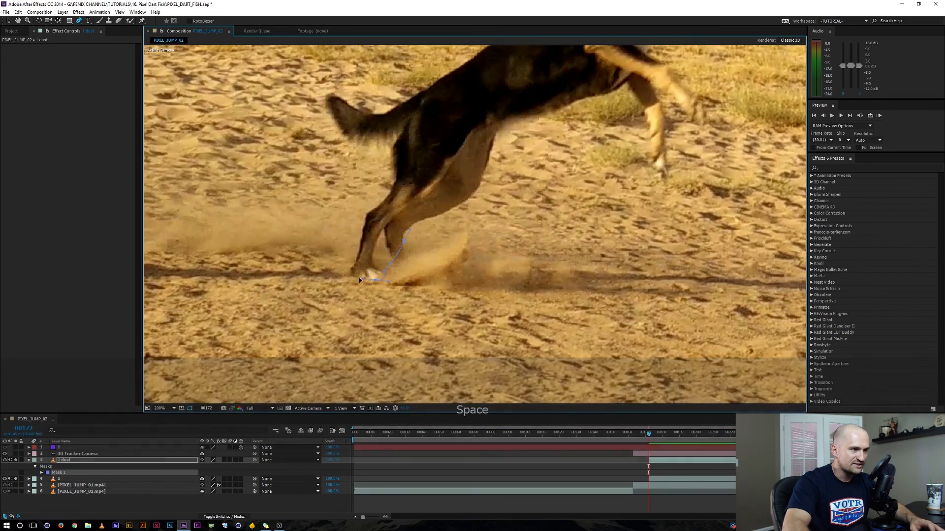
left_click(362, 279)
left_click(344, 280)
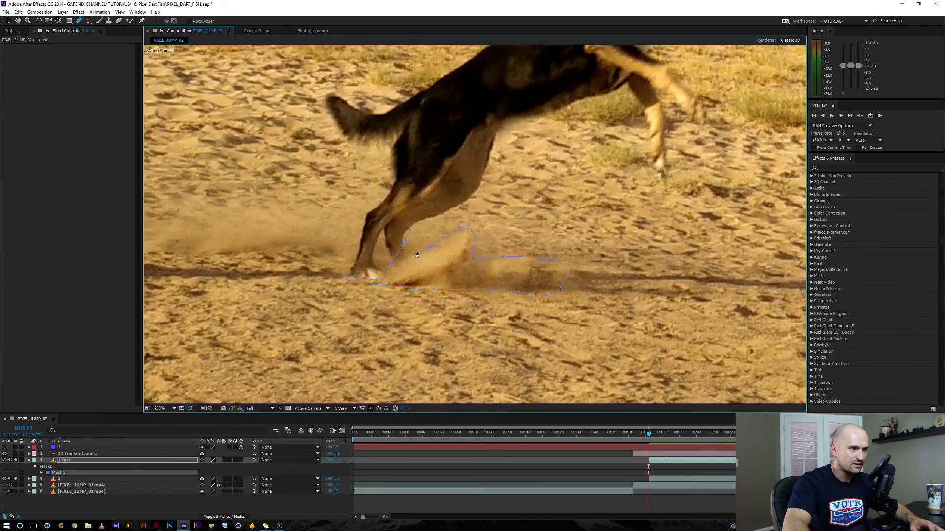
left_click(405, 244)
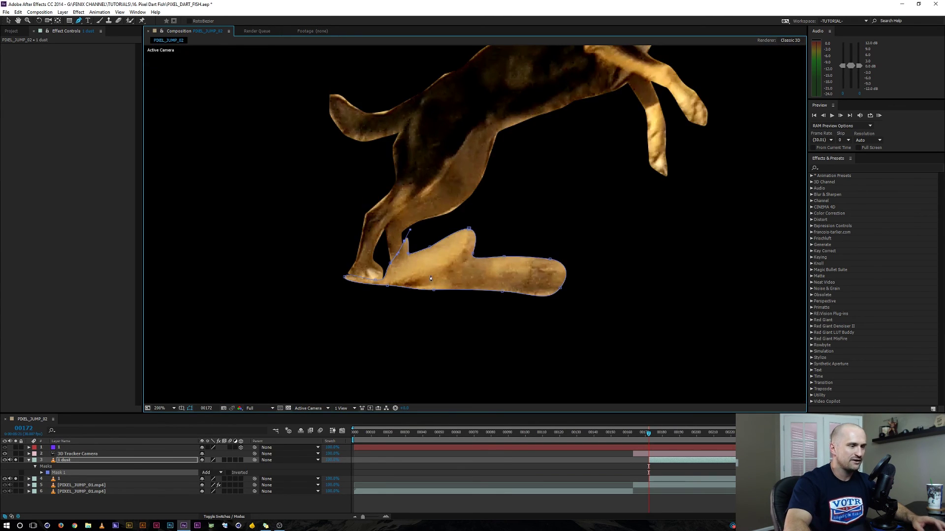
Step: Soften the dust cloud mask's edge with Mask Feather and set its mask mode to None
key("f")
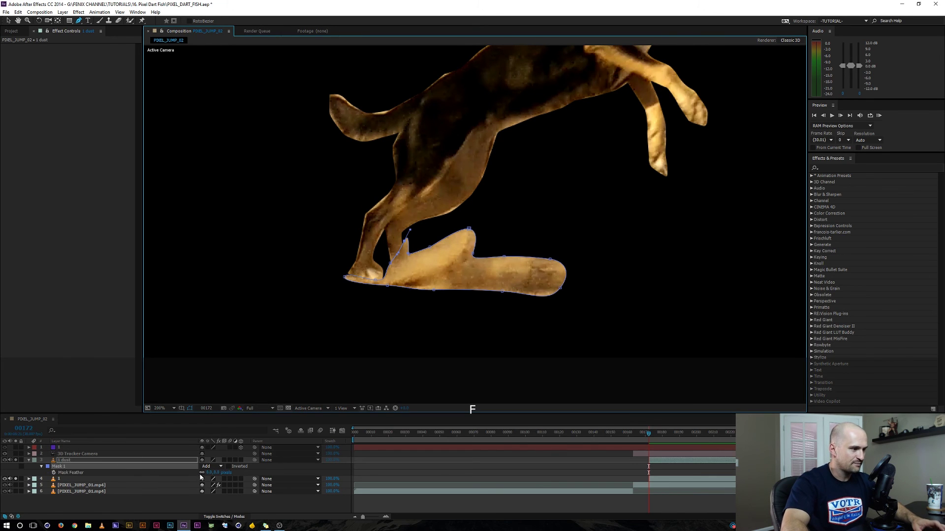
left_click_drag(211, 473, 163, 480)
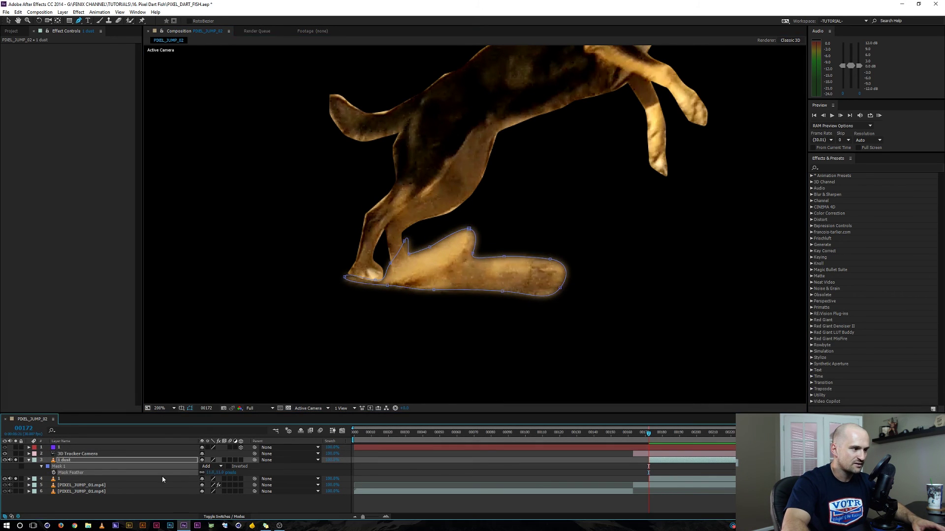
left_click(206, 465)
left_click(229, 409)
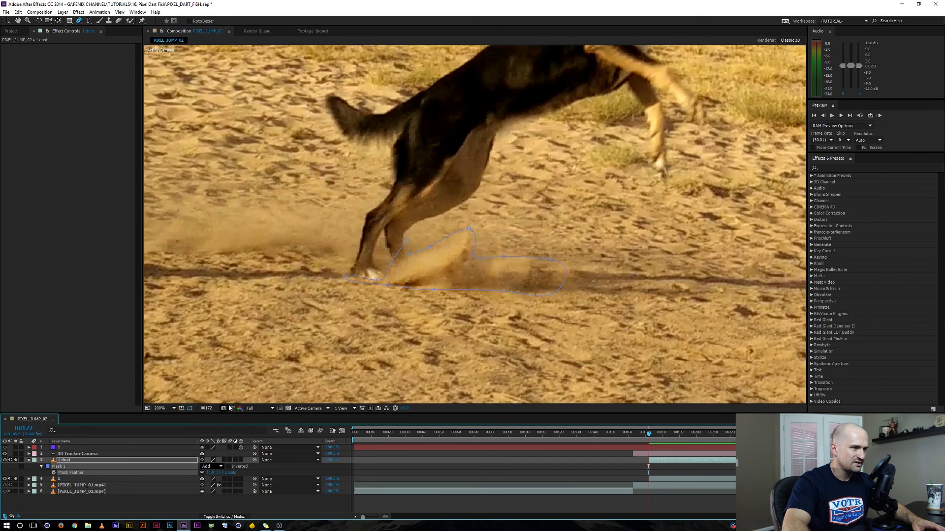
Step: Draw a second closed mask on the 1 dust layer around the dust trailing behind the dog and feather its edge
key("space")
left_click_drag(344, 229, 409, 232)
left_click(286, 213)
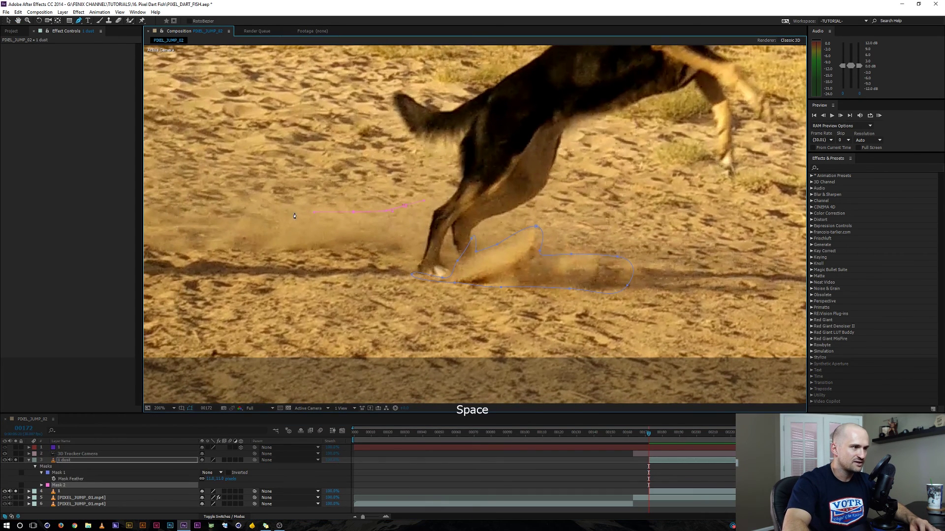
left_click(225, 226)
left_click(180, 239)
left_click(250, 246)
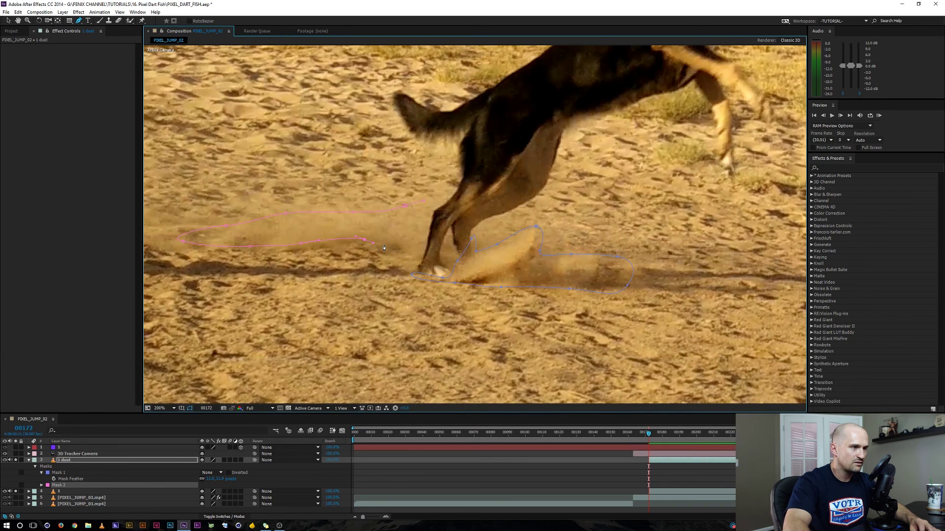
left_click(404, 208)
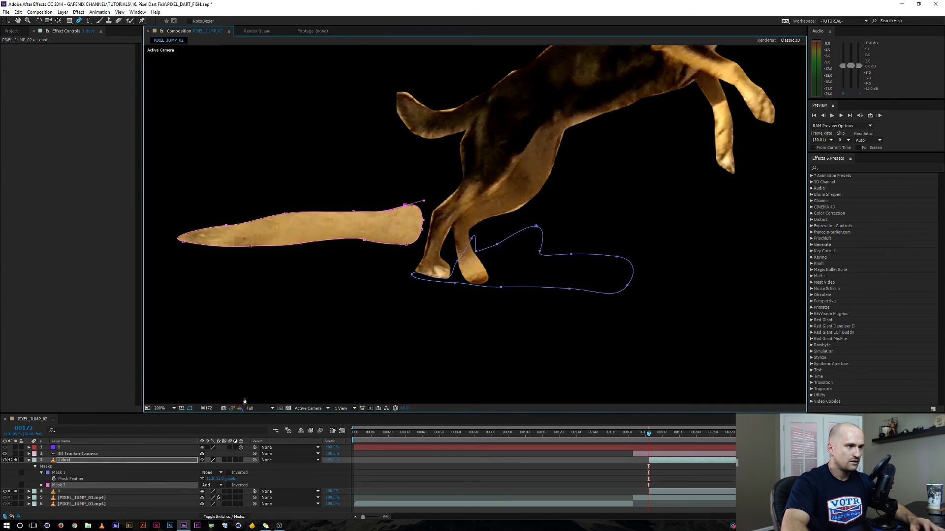
key("f")
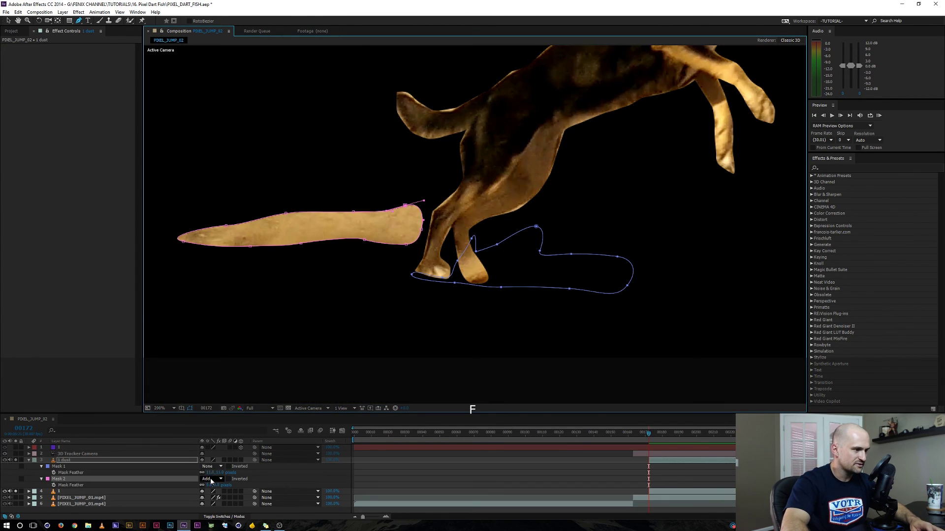
mouse_move(209, 485)
left_mouse_down()
mouse_move(222, 485)
mouse_move(208, 474)
left_mouse_up()
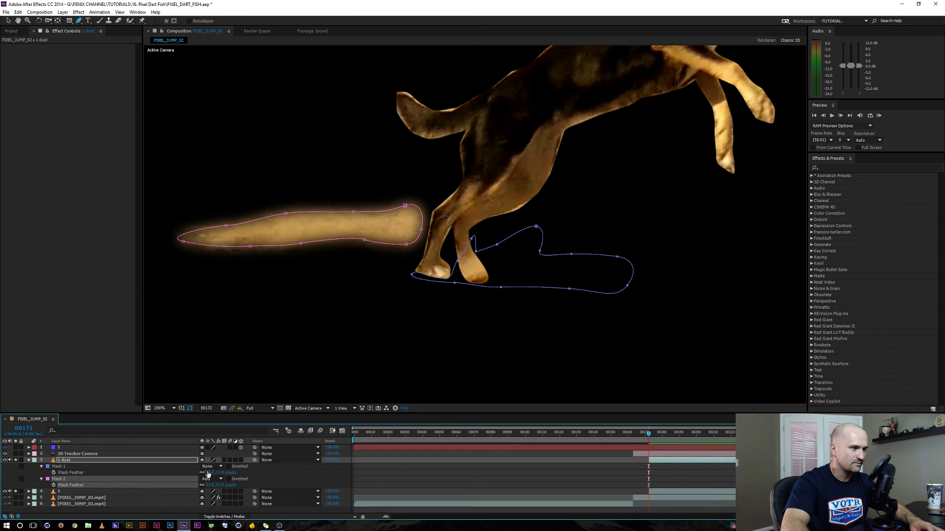
Step: Slightly feather the mask on the dog layer 1 and hide the layer controls to check its edges
key("f")
left_click(57, 466)
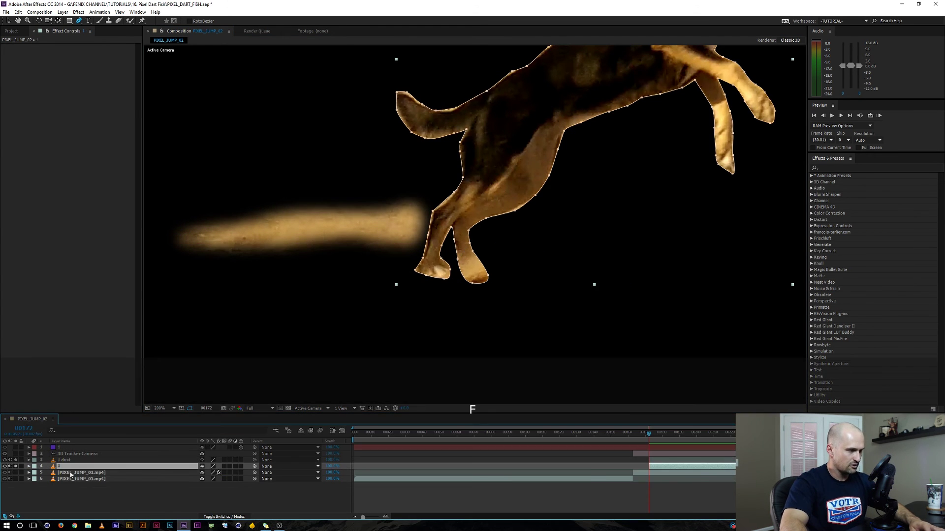
key("f")
left_click_drag(213, 479, 217, 478)
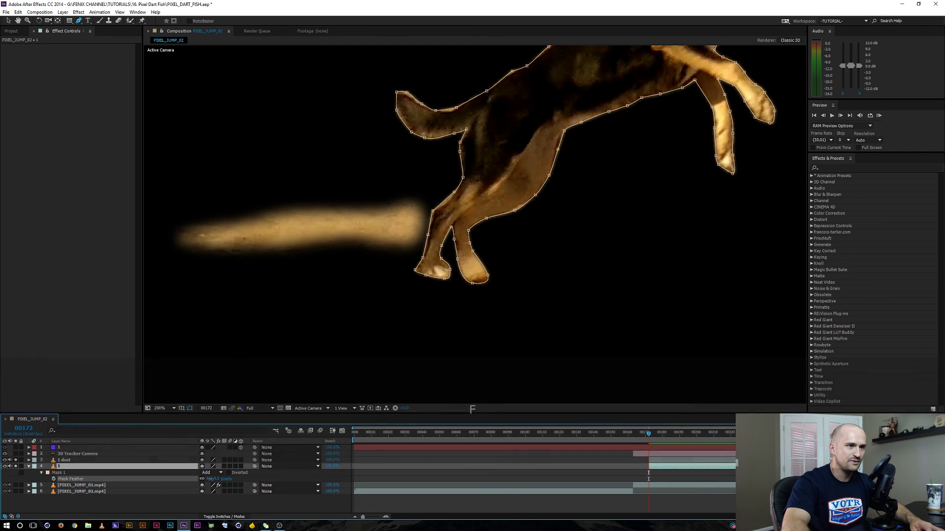
key("ctrl+shift+h")
key("space")
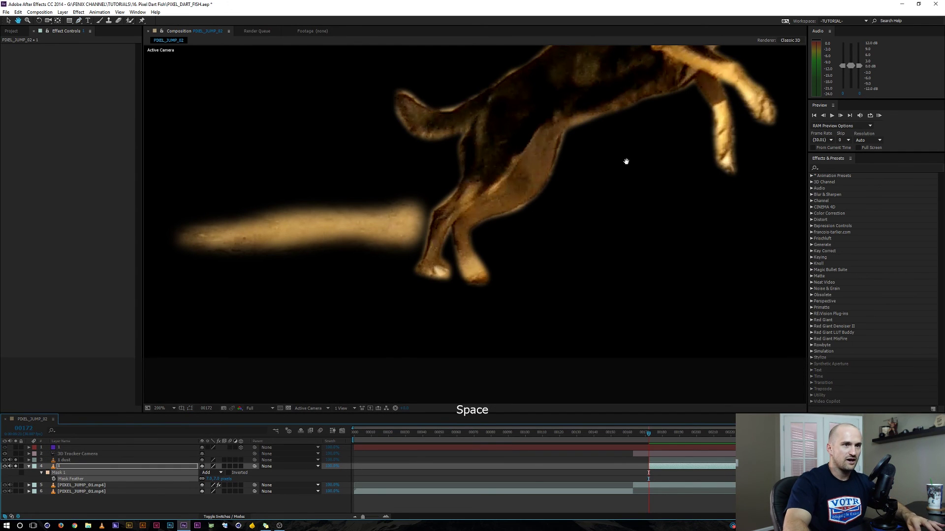
left_click_drag(624, 161, 631, 103)
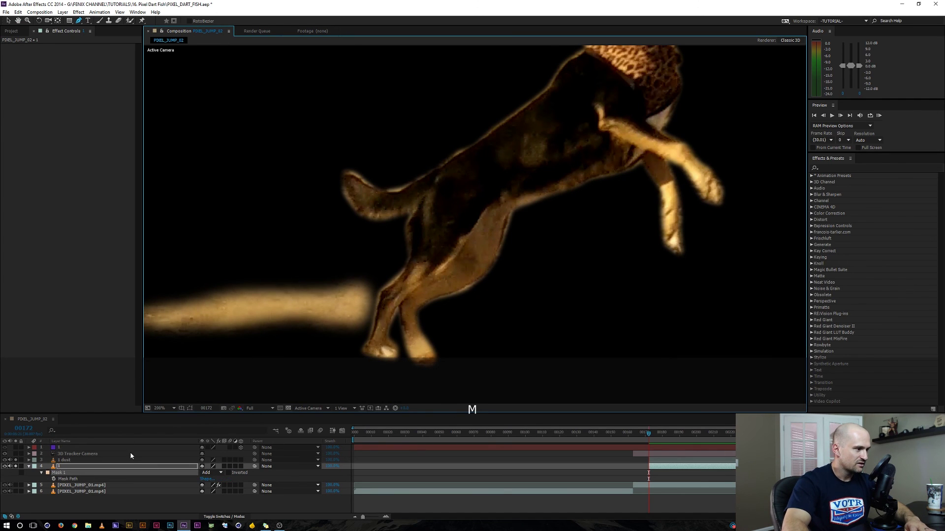
Step: Hide the 1 dust layer and solo the upper [PIXEL_JUMP_01.mp4] footage layer together with the dog layer 1
key("m")
left_click(82, 502)
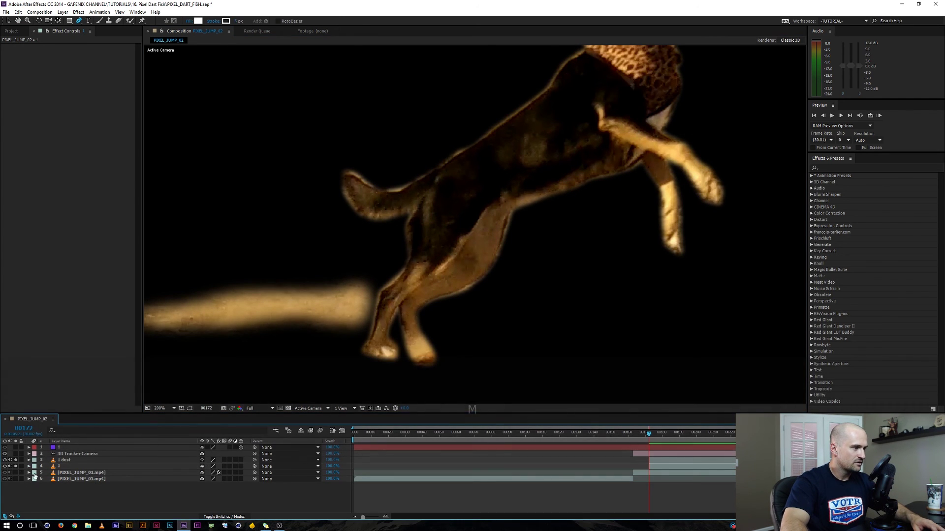
left_click(5, 460)
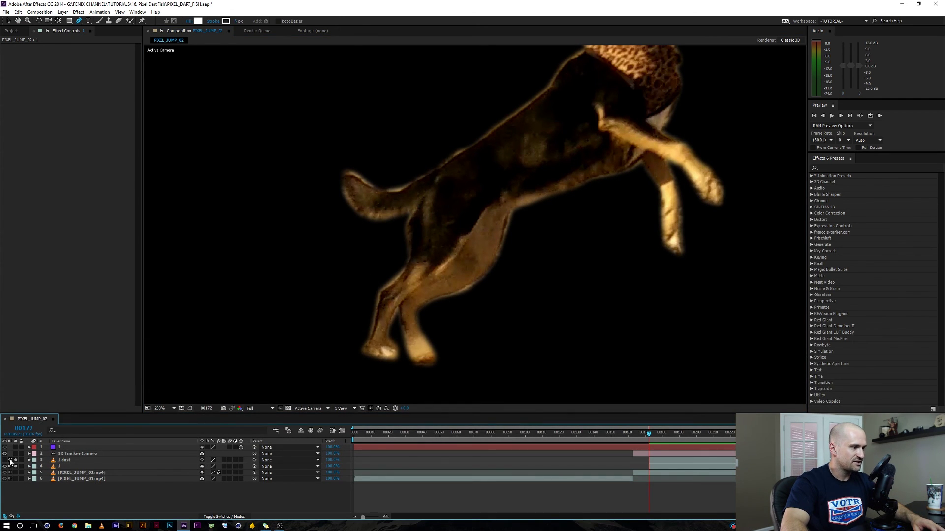
left_click(15, 472)
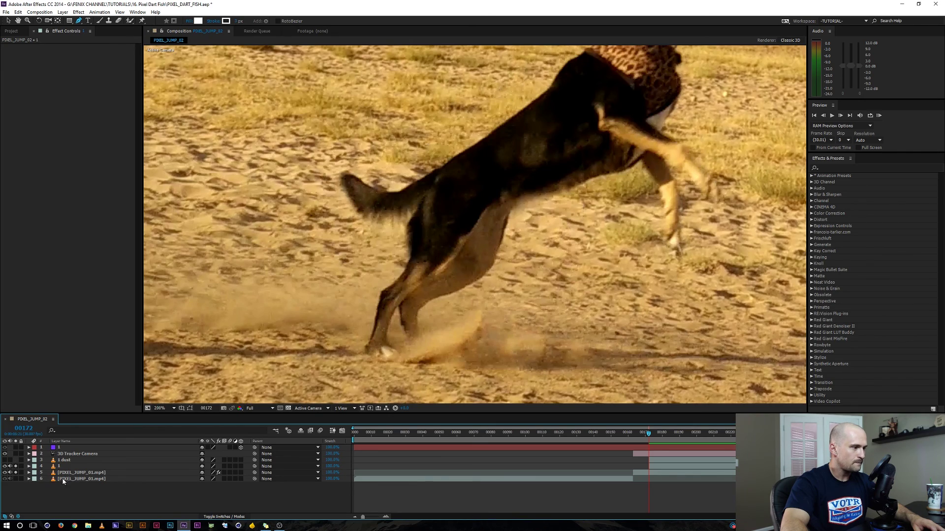
left_click(59, 466)
scroll(422, 261, "down", 2)
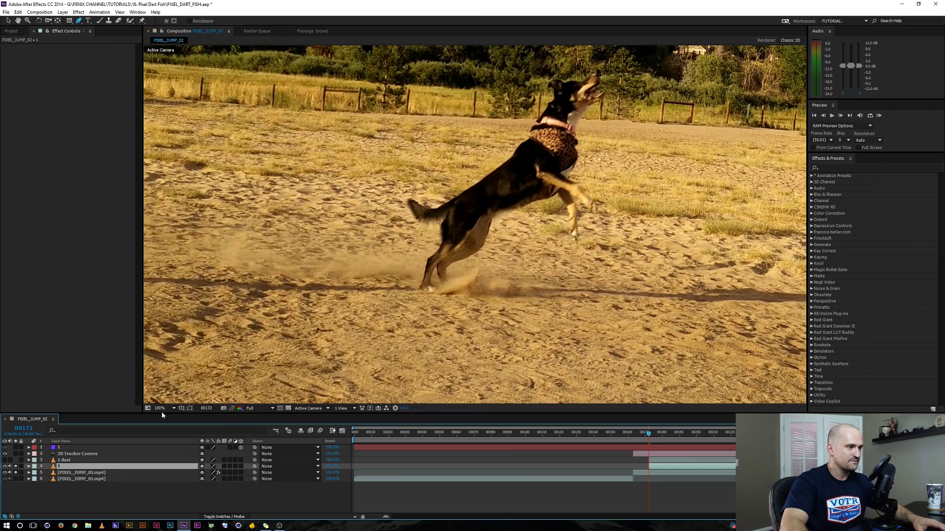
left_click(162, 410)
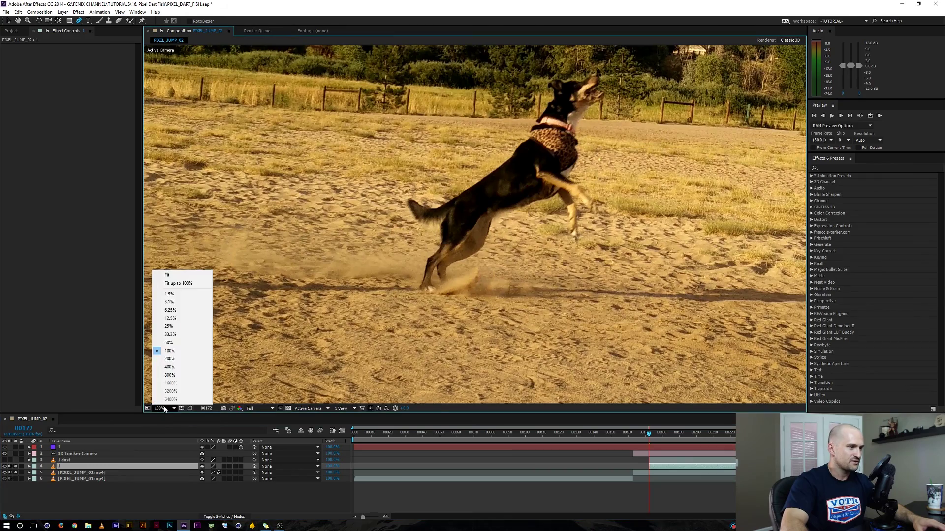
left_click(169, 275)
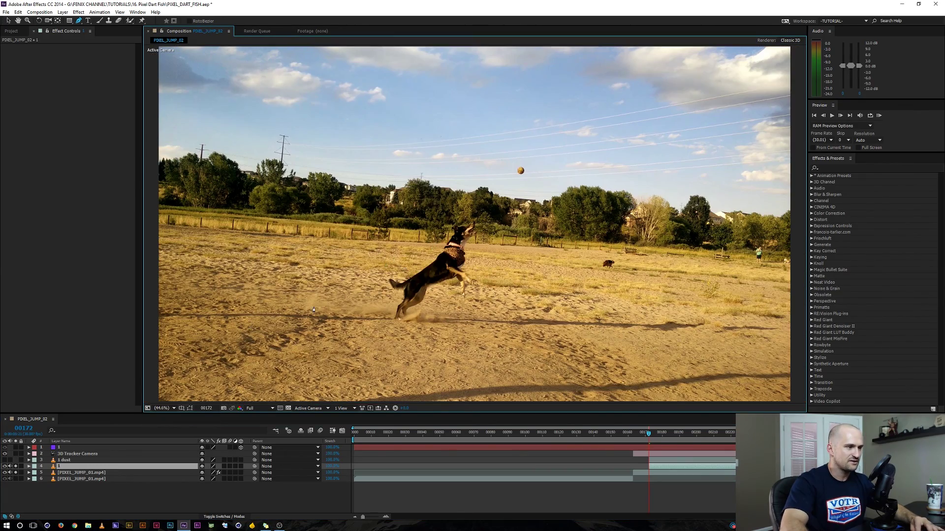
key("space")
scroll(314, 310, "up", 3)
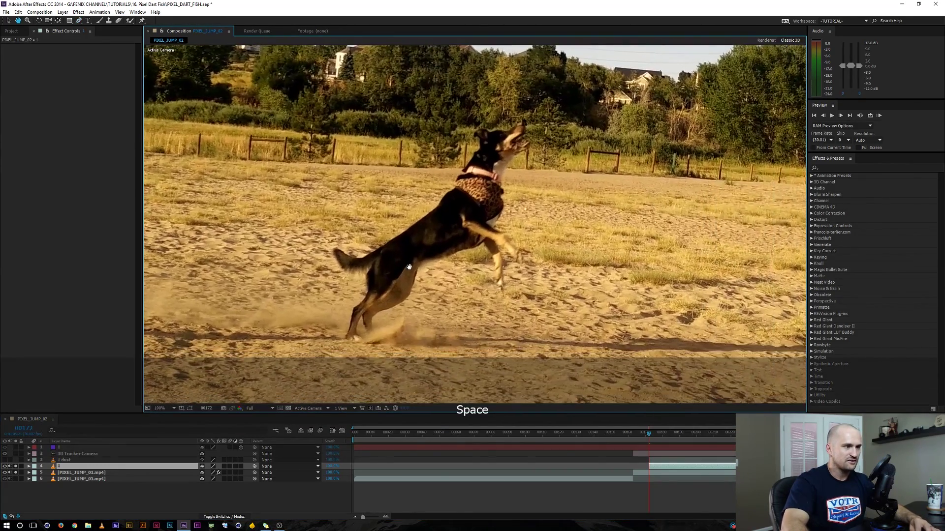
Step: Turn off soloing on the dog and footage layers, select the null 1, and show the layer controls again
left_click(103, 487)
left_click(60, 448)
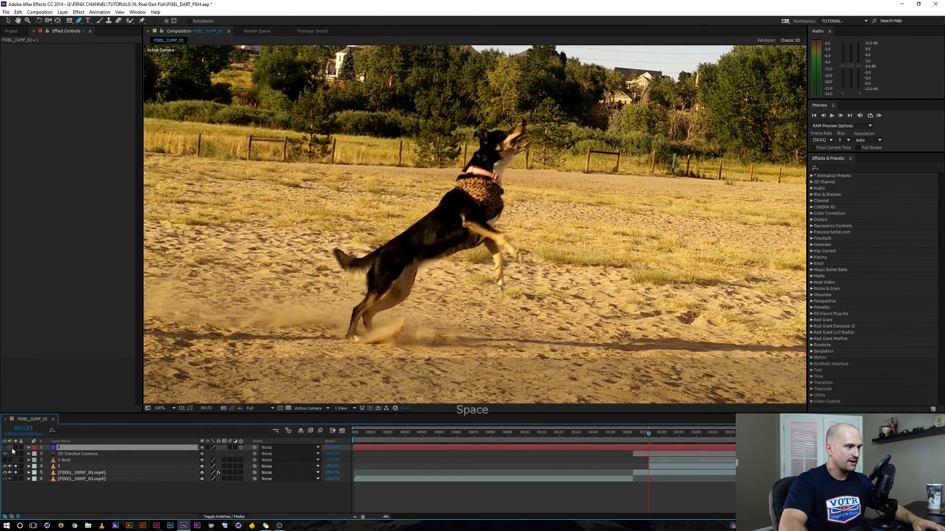
left_click(67, 506)
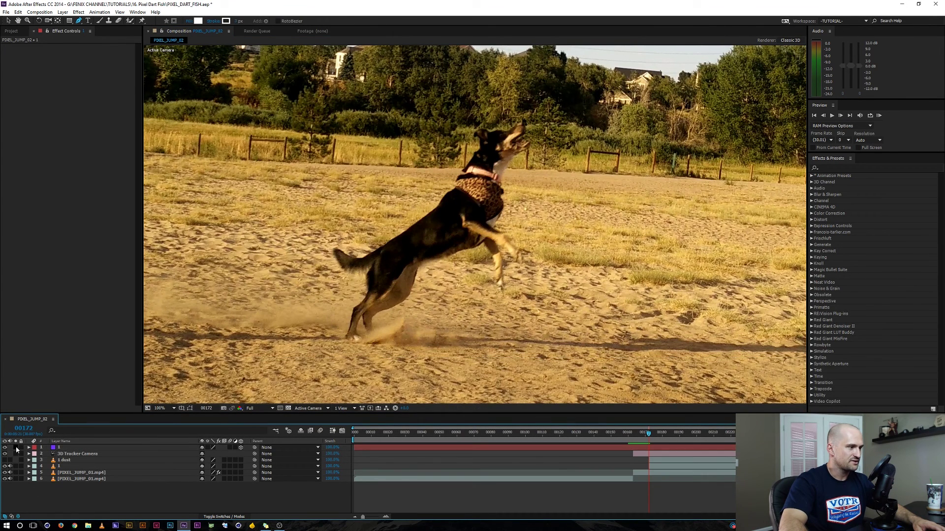
left_click(61, 449)
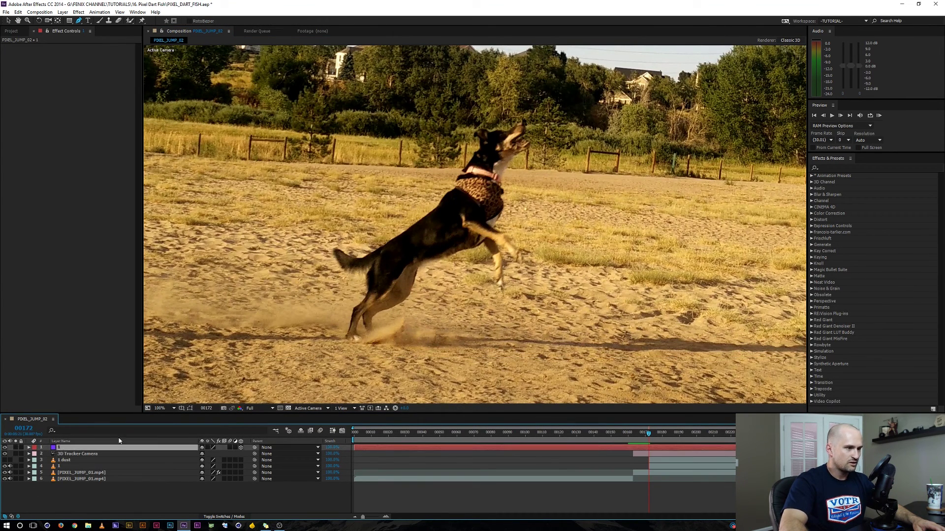
key("ctrl+shift+h")
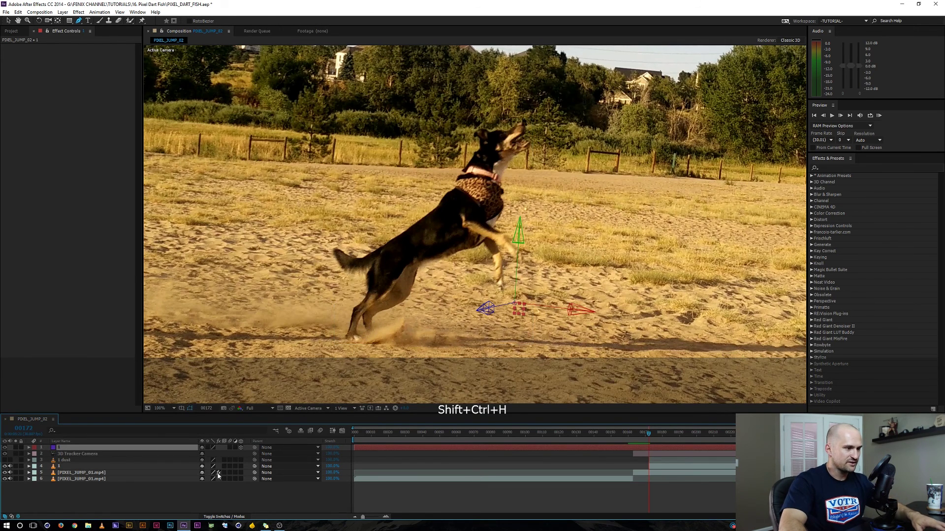
Step: Copy the null's Position and paste it onto the 2D dog layer 1
left_click(203, 493)
left_click(61, 449)
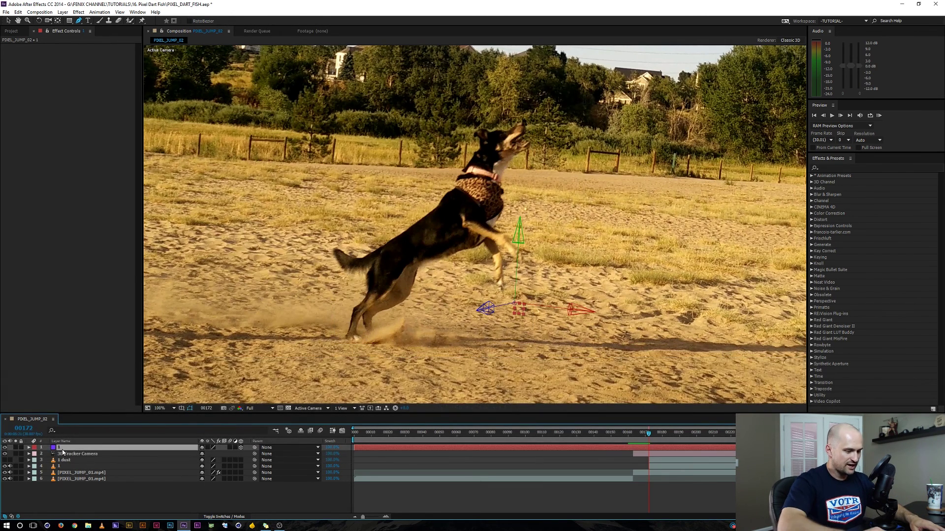
key("p")
left_click(61, 454)
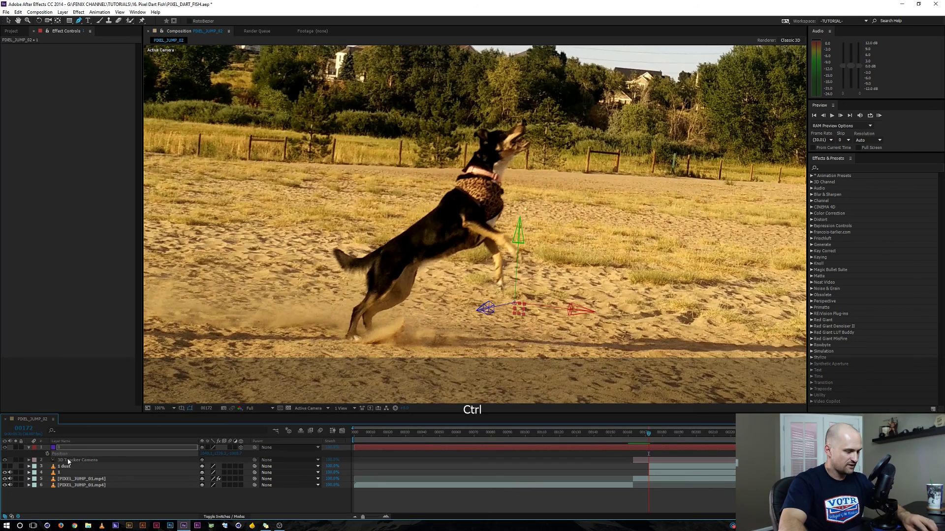
key("ctrl+c")
left_click(63, 473)
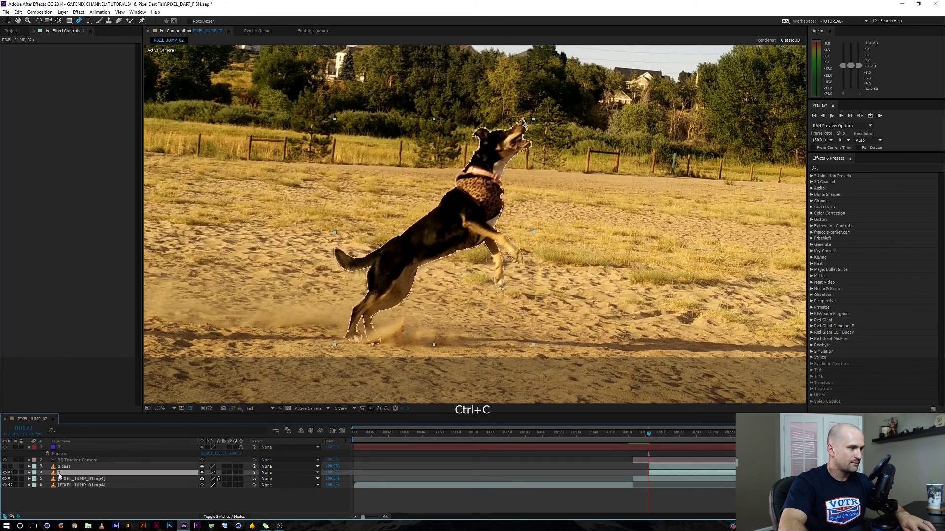
left_click(16, 473)
left_click(16, 473)
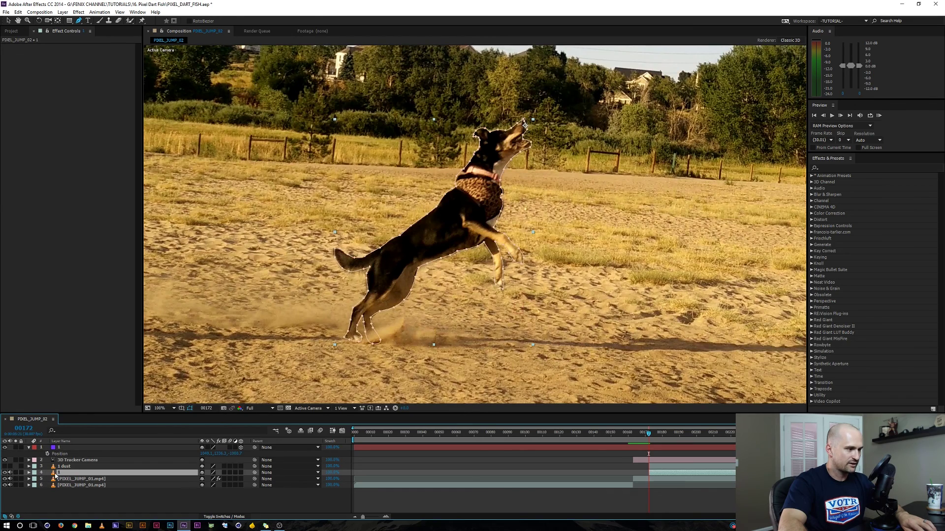
key("ctrl+v")
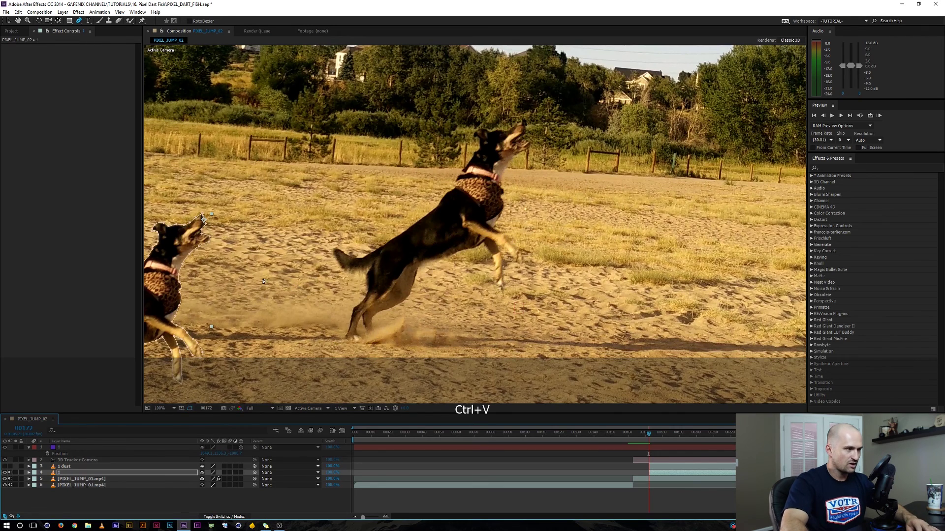
Step: Move the dog cutout over the dog in the footage at frame 172 and check the following frames for its tracking
key("v")
left_click_drag(168, 293, 485, 198)
key("space")
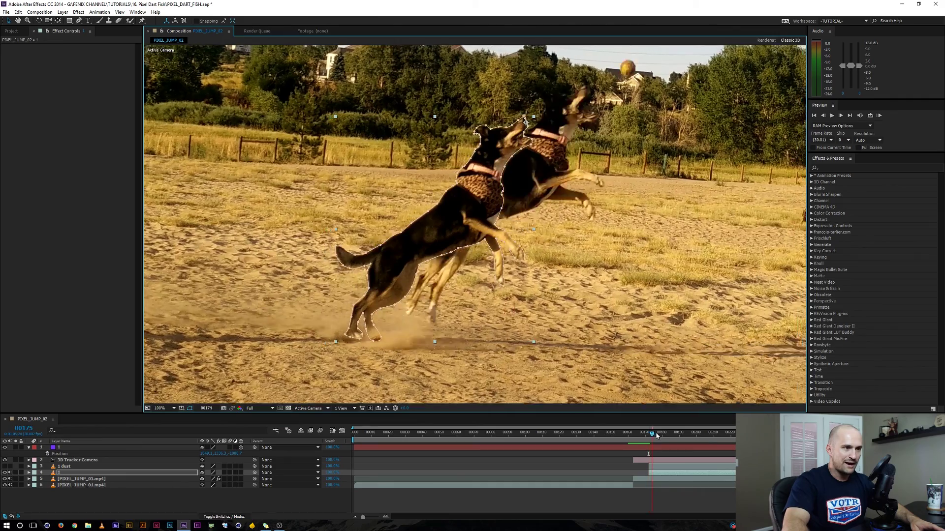
key("shift")
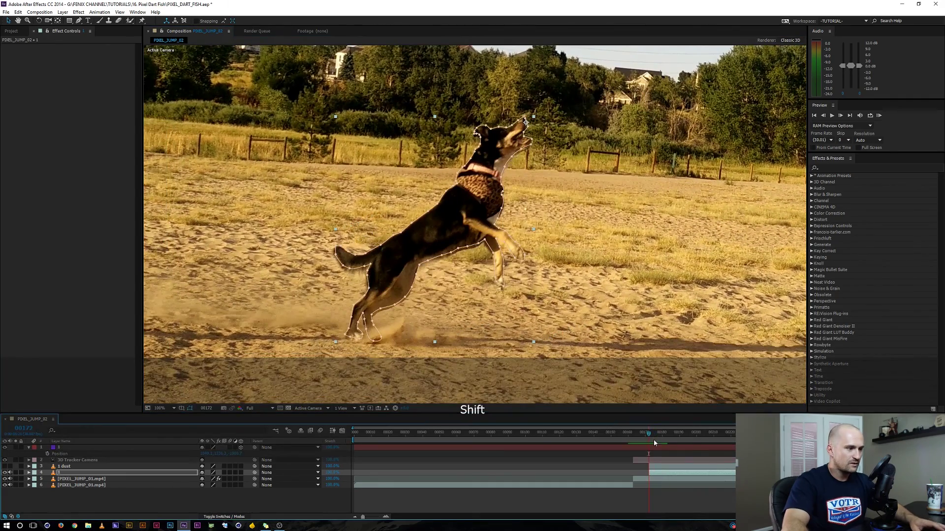
Step: Turn the dog layer 1 into a 3D layer and reveal its Position property
left_click(241, 473)
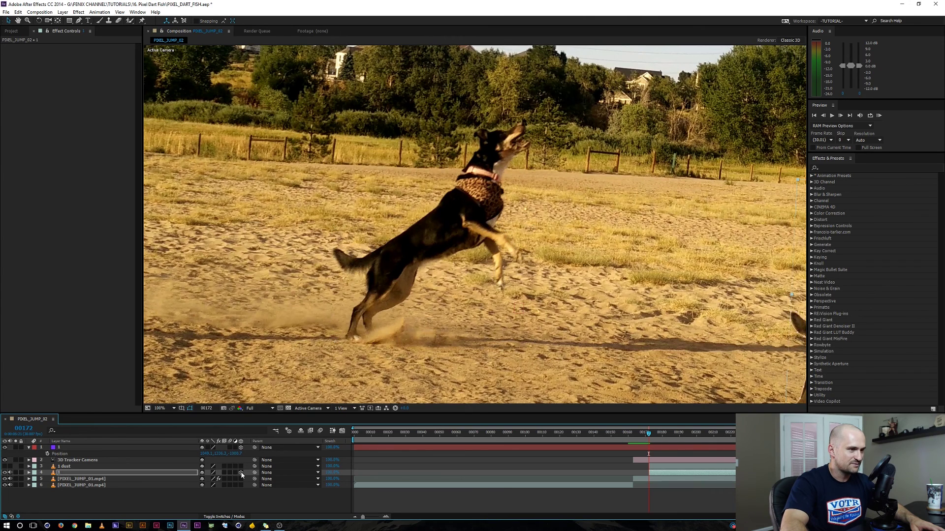
key("comma")
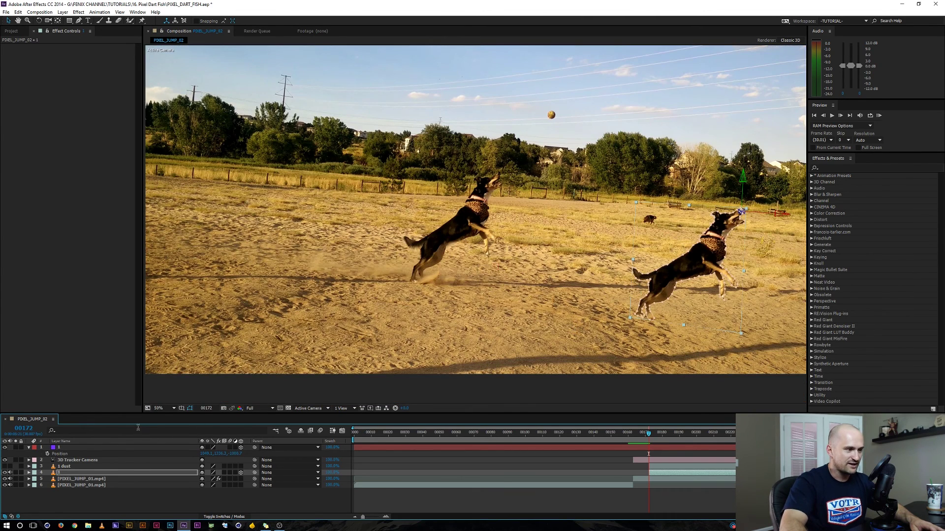
left_click(81, 511)
left_click(61, 474)
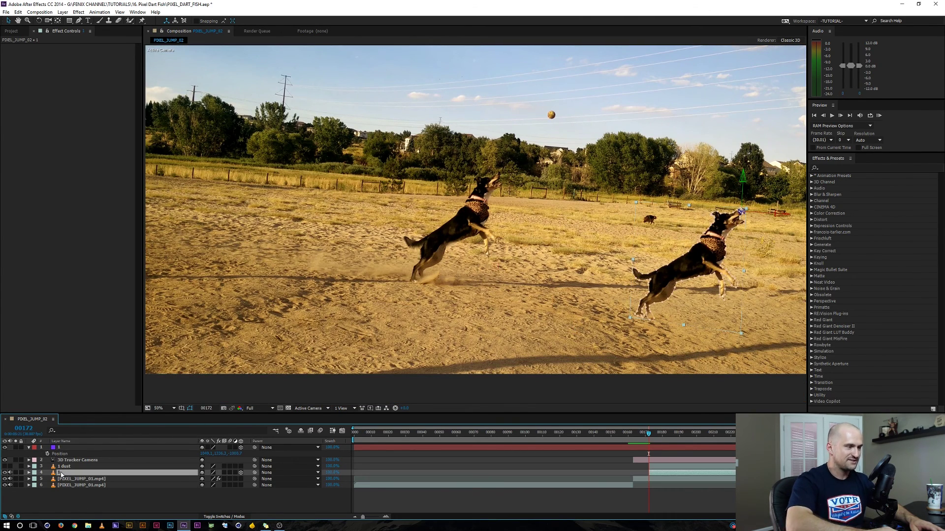
key("p")
key("Return")
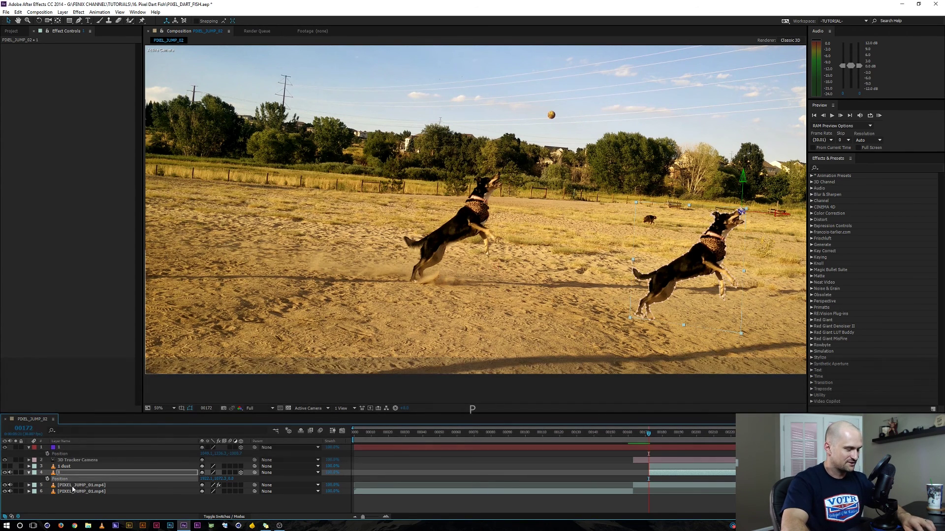
Step: Paste the null's Position into the 3D dog layer's Position and undo the last adjustment of the cutout's placement
left_click(65, 455)
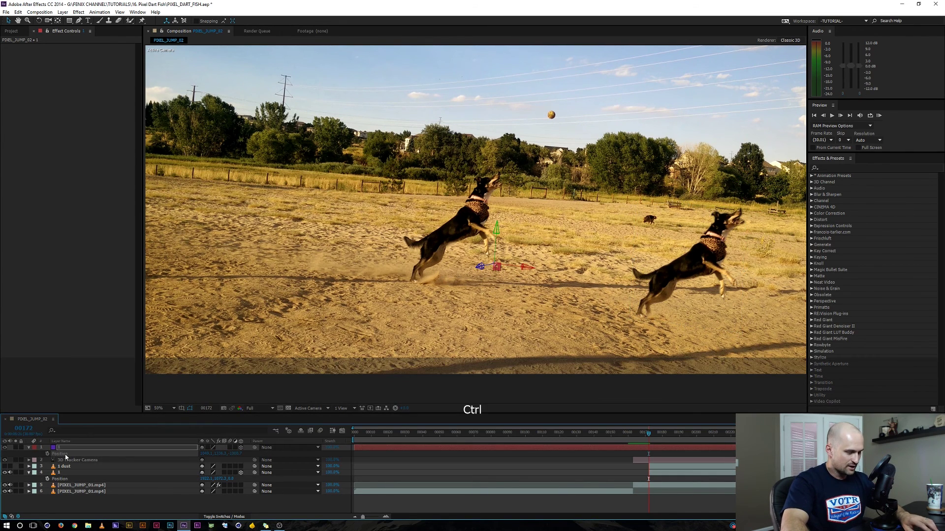
key("ctrl+c")
left_click(63, 480)
key("ctrl+v")
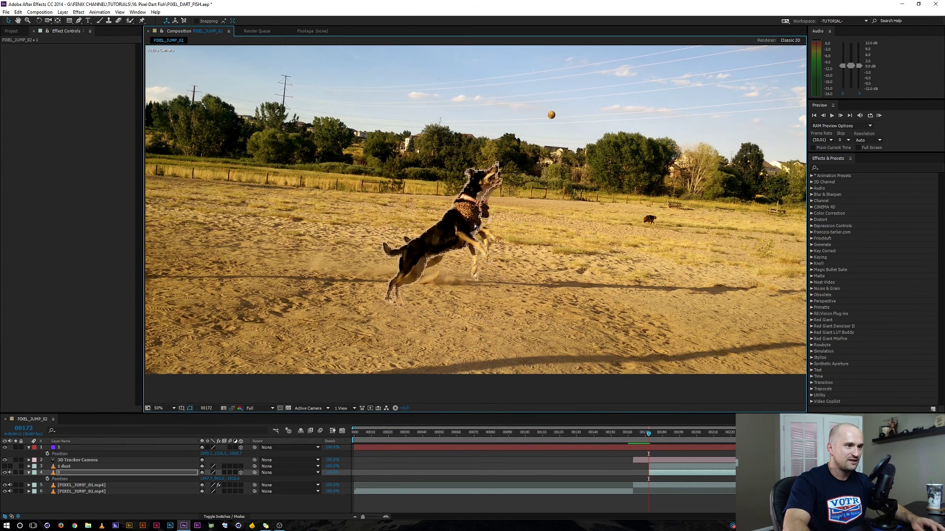
key("ctrl+z")
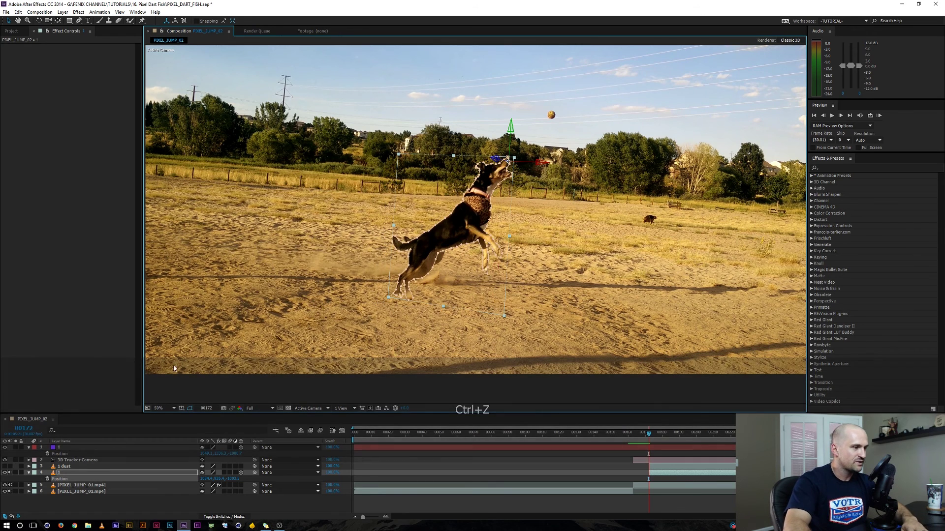
Step: Lock Mask 1 on the dog layer 1, collapse the layer, and reselect it
key("m")
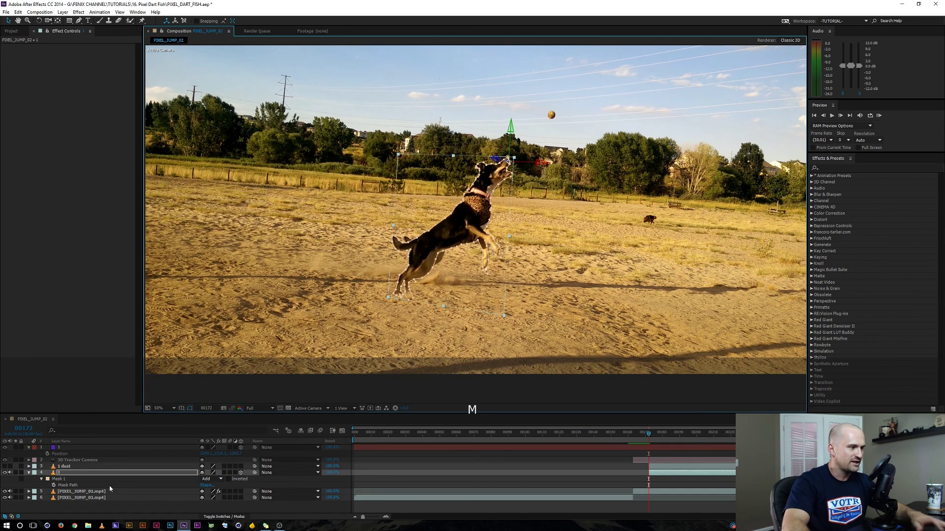
left_click(21, 479)
left_click(29, 473)
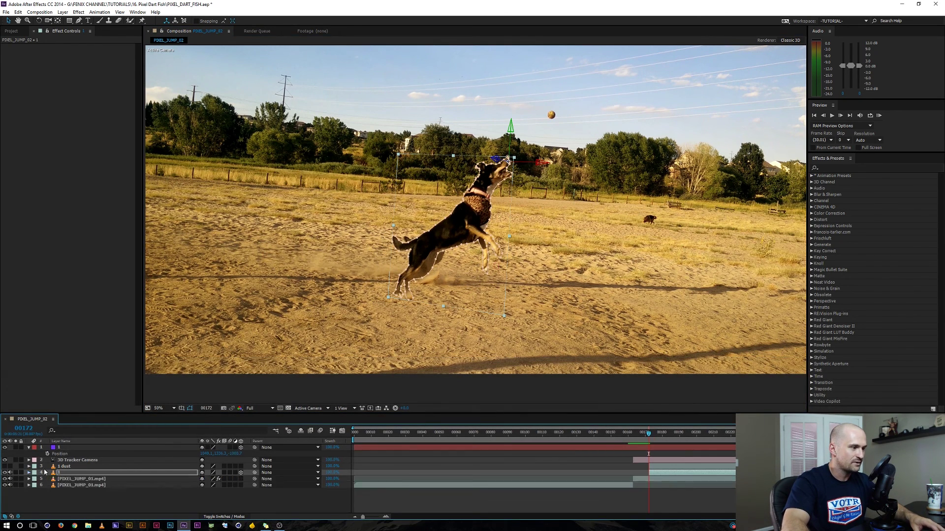
left_click(58, 474)
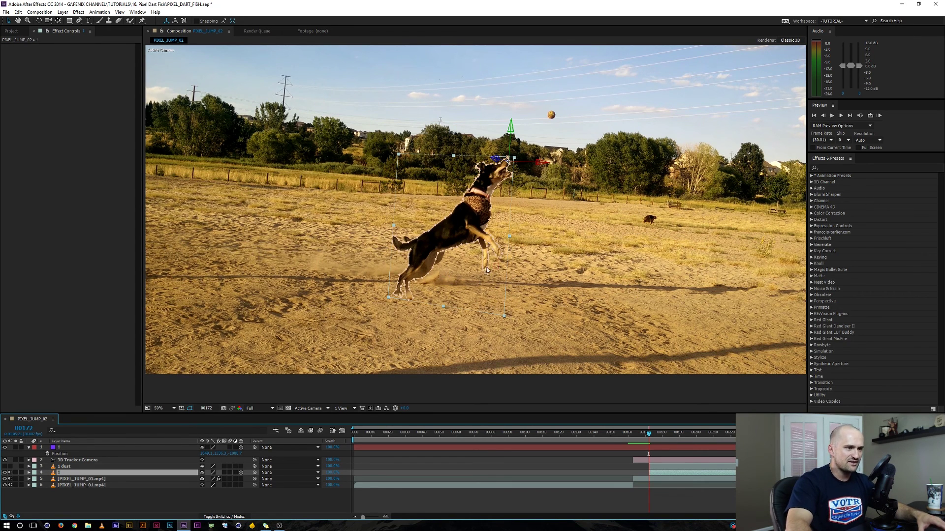
key("Escape")
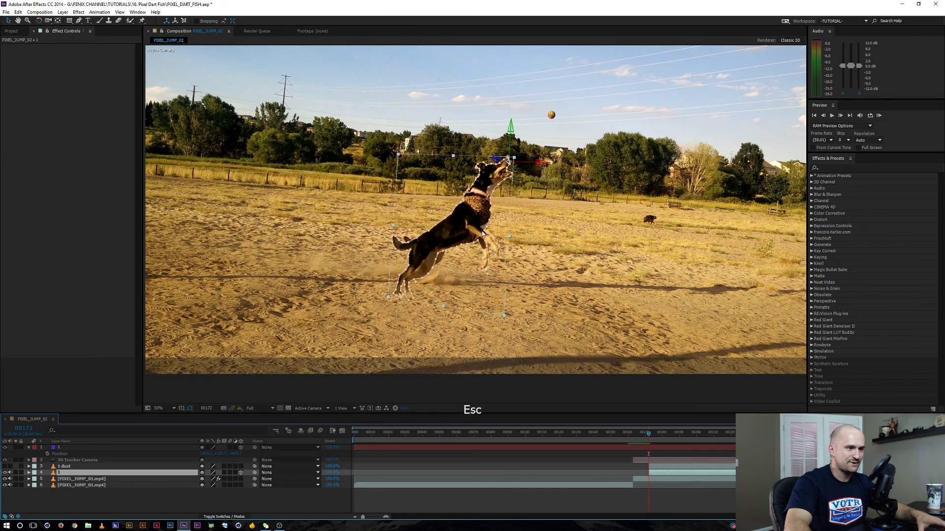
Step: Switch the composition view to Top, show the layer controls, and bring both the dog layer and the camera into view
left_click(255, 409)
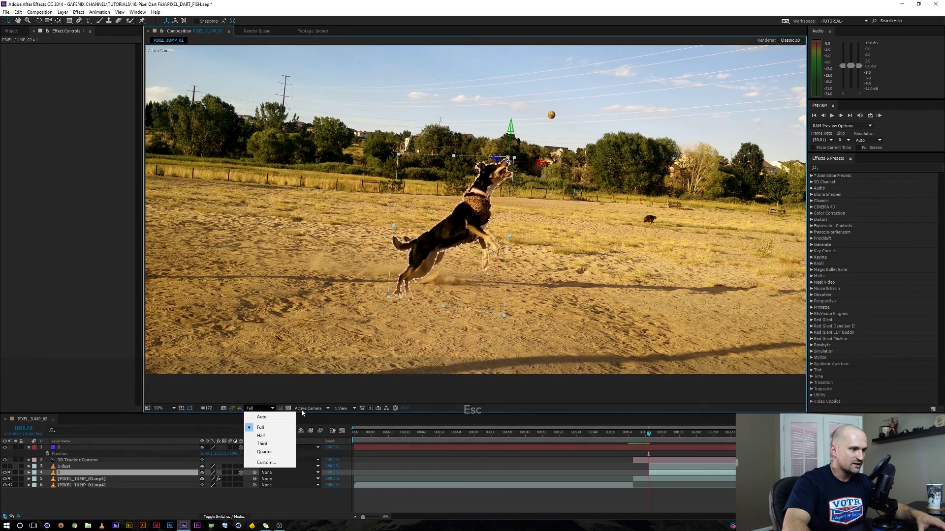
left_click(276, 429)
left_click(343, 409)
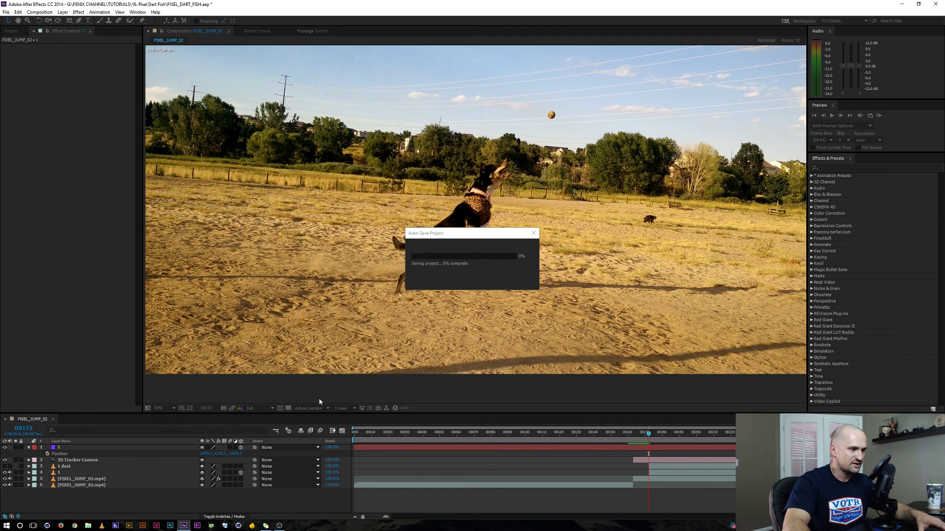
left_click(311, 408)
left_click(311, 408)
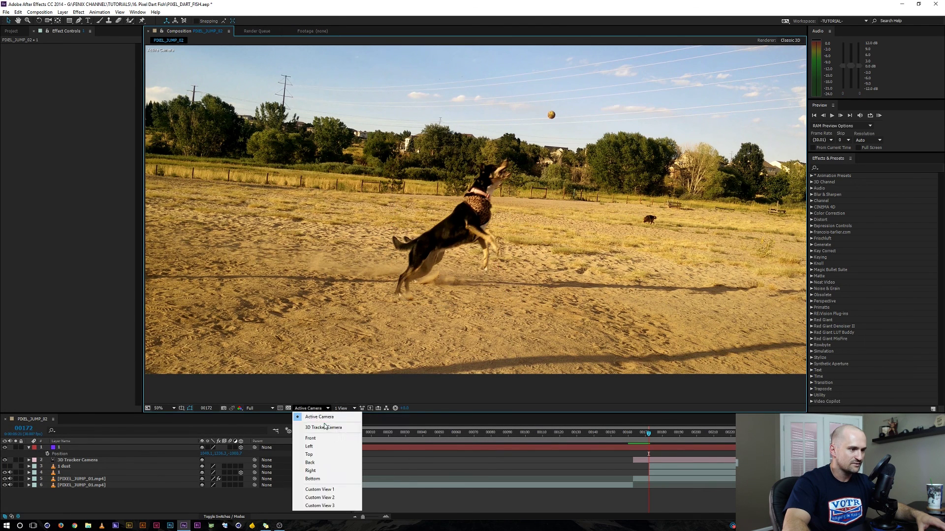
left_click(305, 452)
key("comma")
key("ctrl+shift+h")
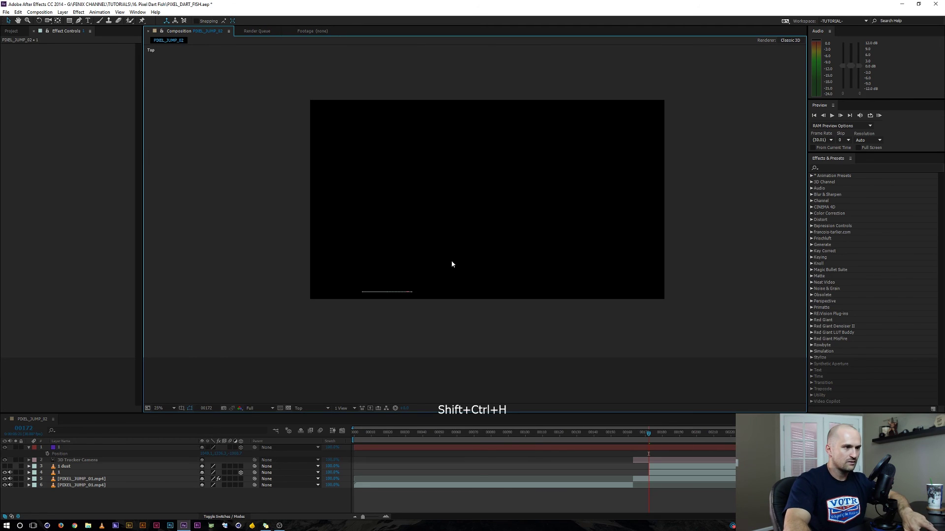
key("comma")
key("comma")
key("period")
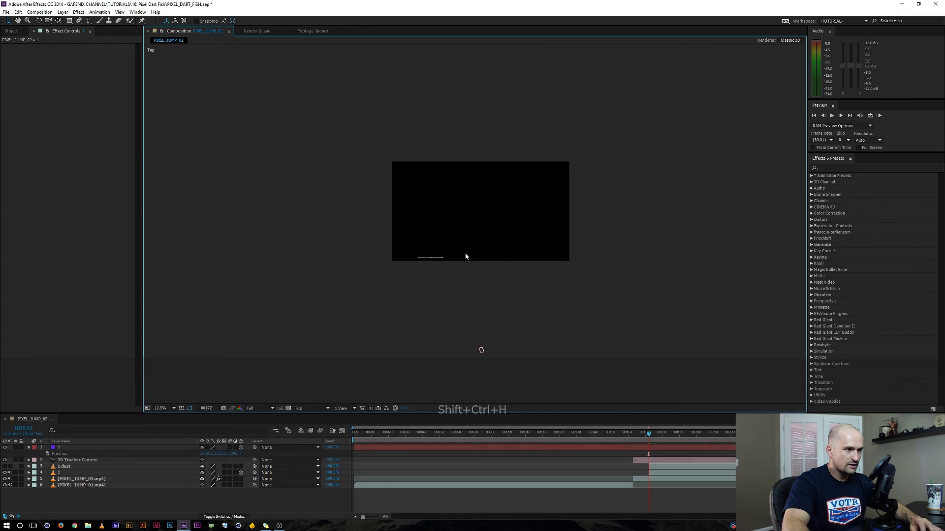
Step: Move the dog layer 1 slightly toward the camera along its Z axis in Top view, and return to the Active Camera view
key("c")
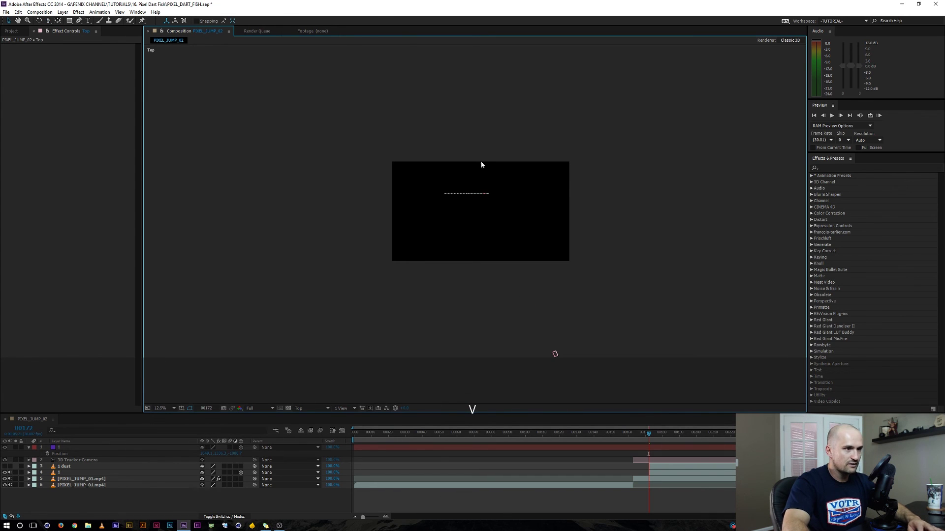
left_click(464, 197)
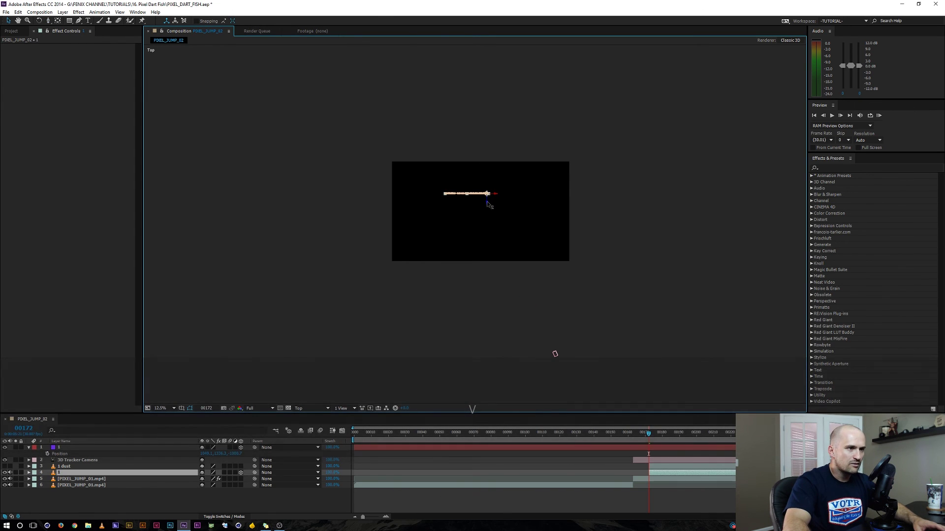
left_click_drag(487, 202, 488, 206)
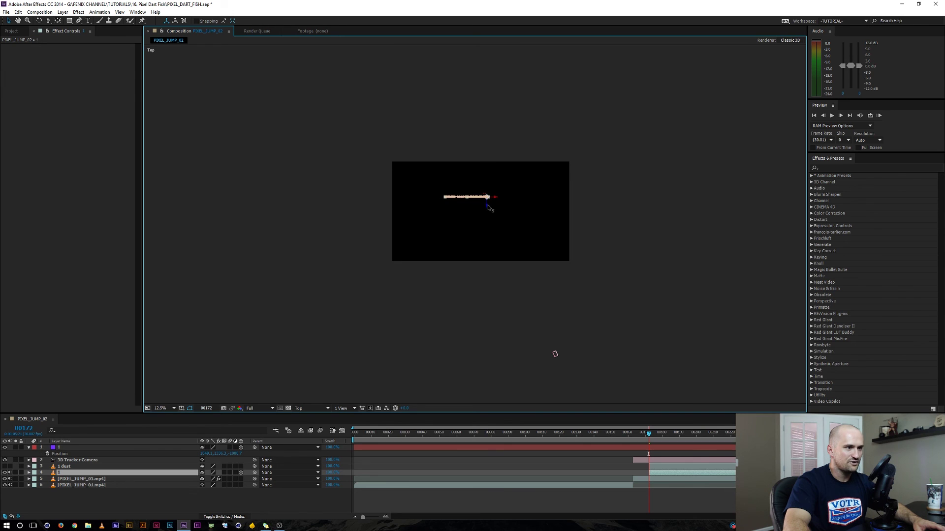
key("Escape")
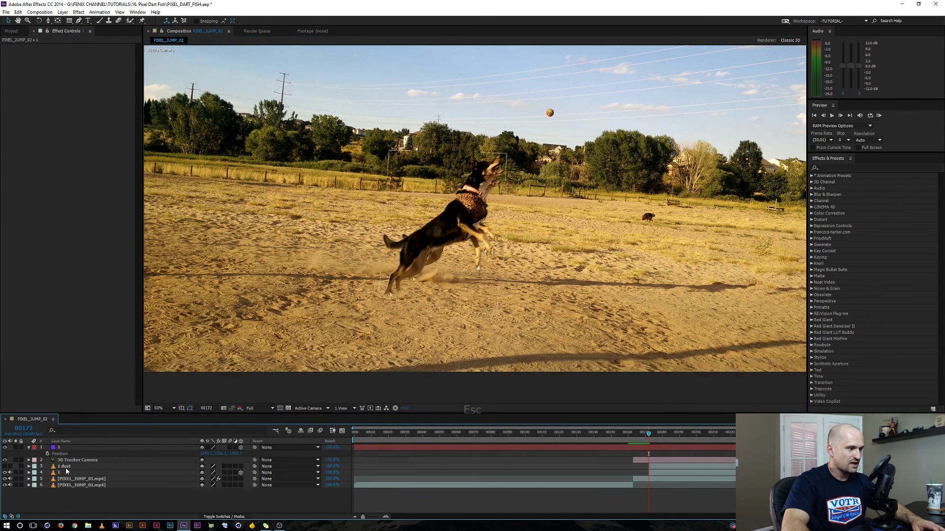
Step: Set the Opacity of the dog layer 1 to 50%
left_click(63, 473)
key("period")
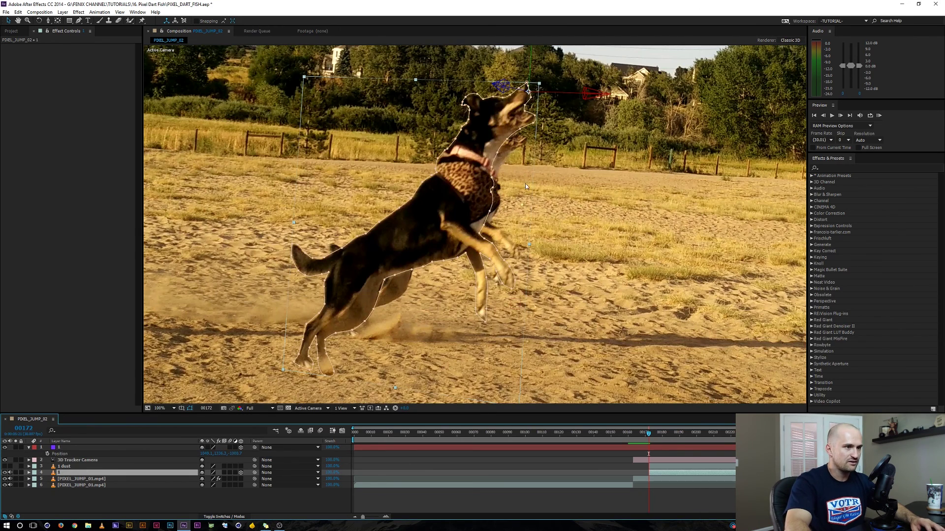
type("t")
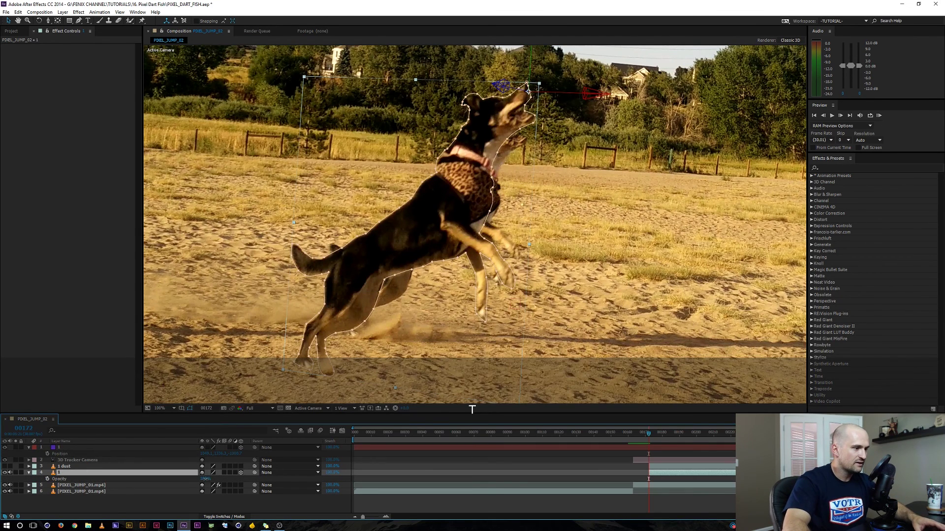
type("50")
key("Return")
Step: Scale the dog layer 1 down to about 77% and move it over the jumping dog in the footage
key("s")
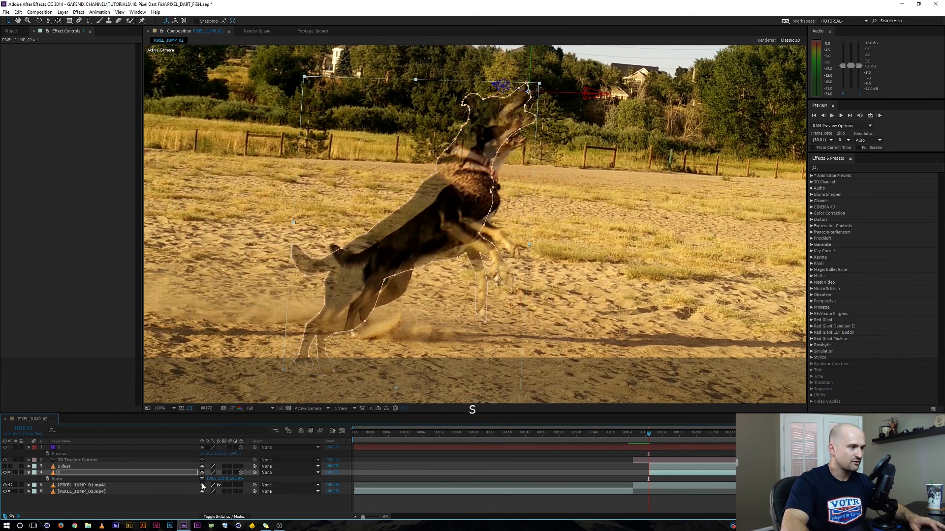
left_click_drag(213, 479, 205, 478)
key("v")
left_click_drag(440, 207, 433, 239)
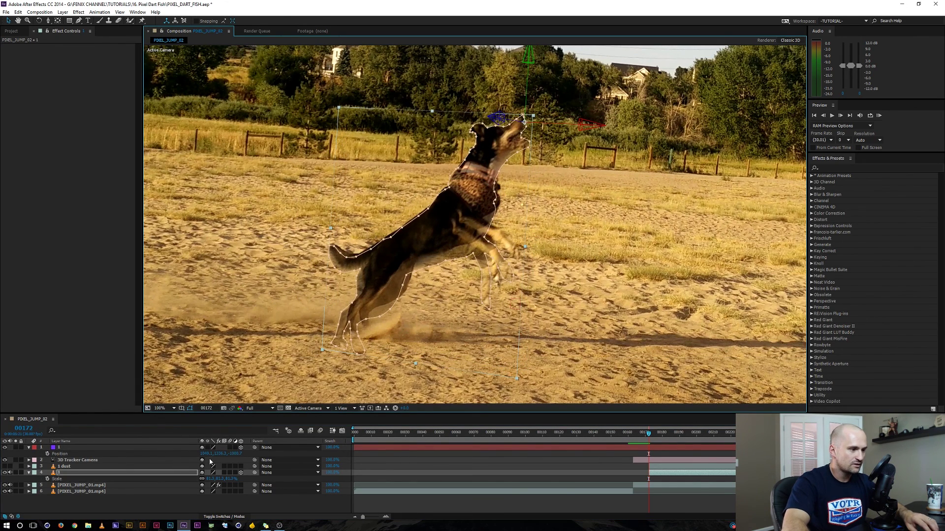
left_click_drag(212, 483, 199, 479)
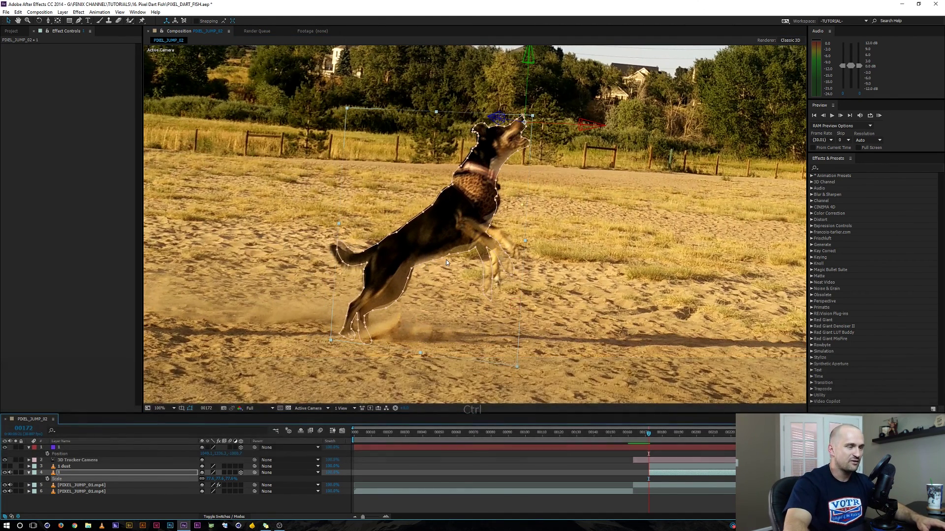
Step: In Top view, turn the dog layer's Y Orientation to about 338° so it faces the camera, and return to the Active Camera view
key("Escape")
scroll(446, 263, "down", 4)
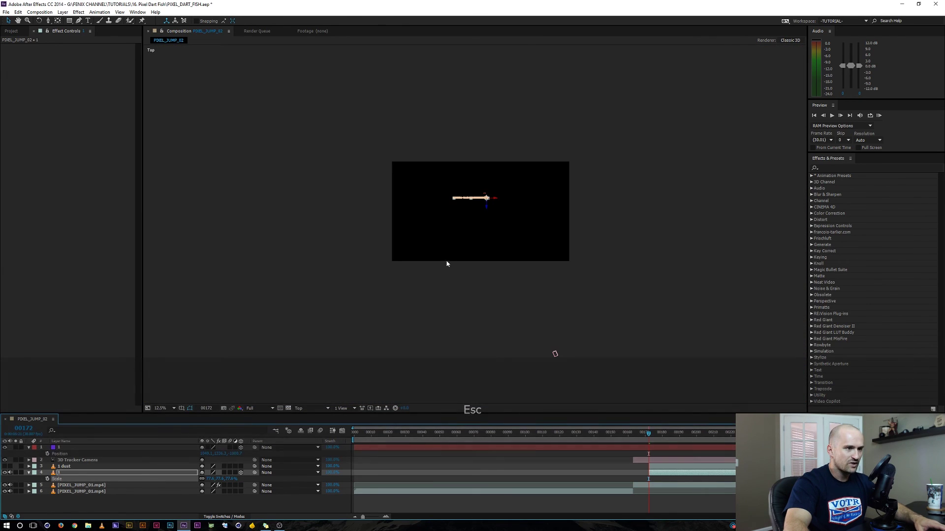
key("r")
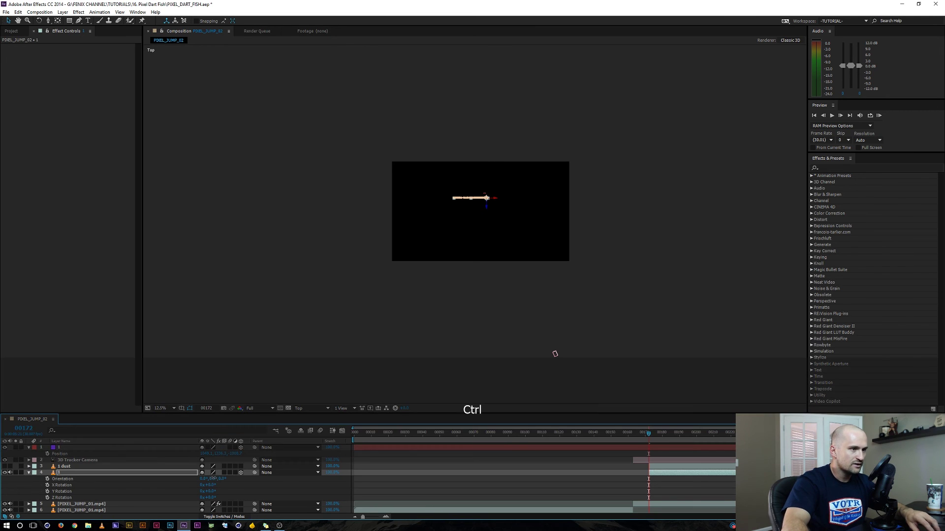
left_click_drag(214, 479, 196, 482)
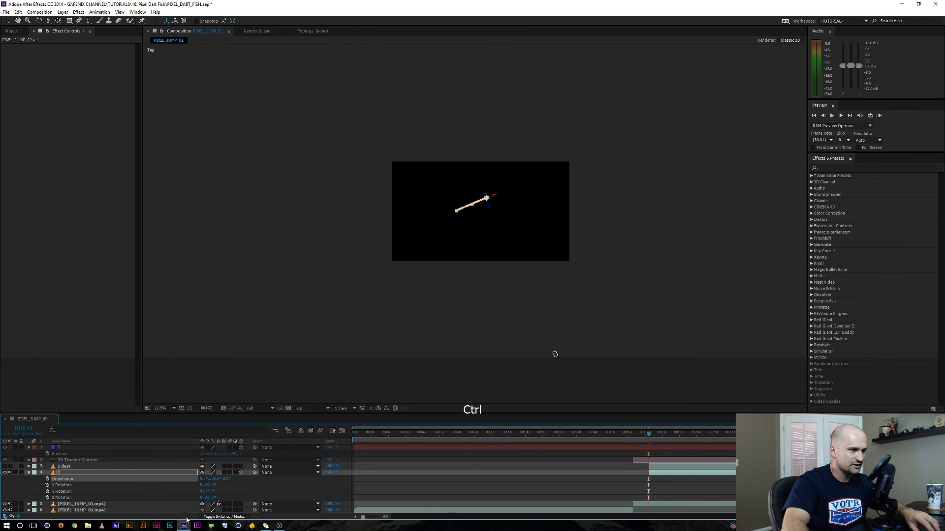
scroll(439, 297, "up", 2)
left_click_drag(438, 297, 411, 229)
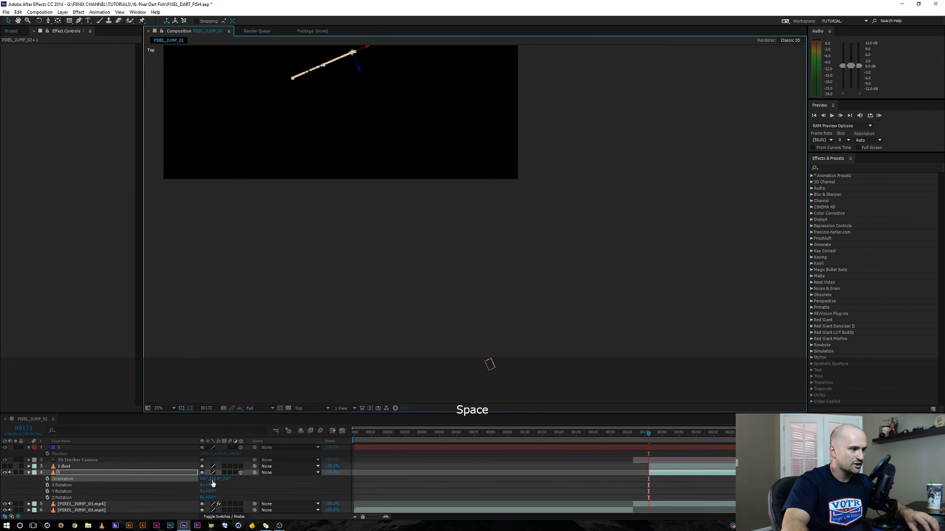
left_click_drag(213, 484, 219, 484)
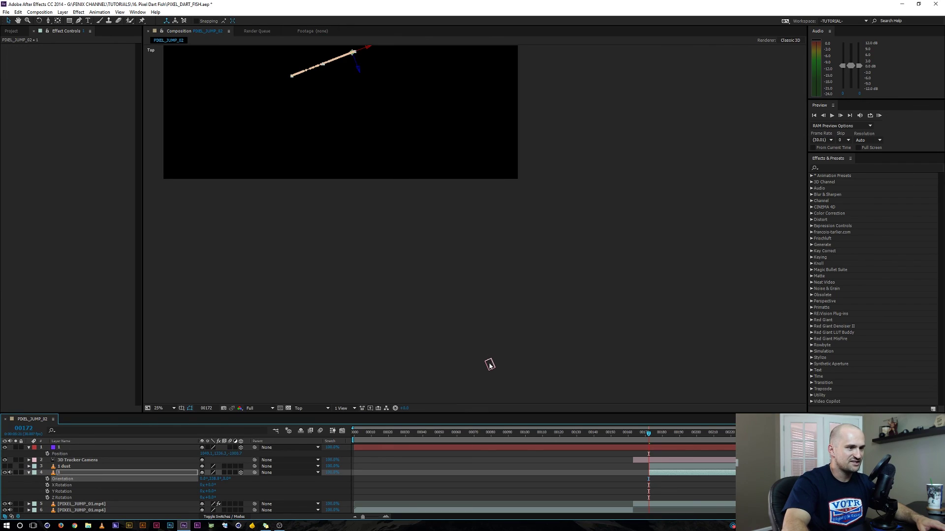
key("Escape")
Step: Scale the dog layer 1 down to about 69% and reposition it over the dog in the footage
scroll(404, 230, "up", 2)
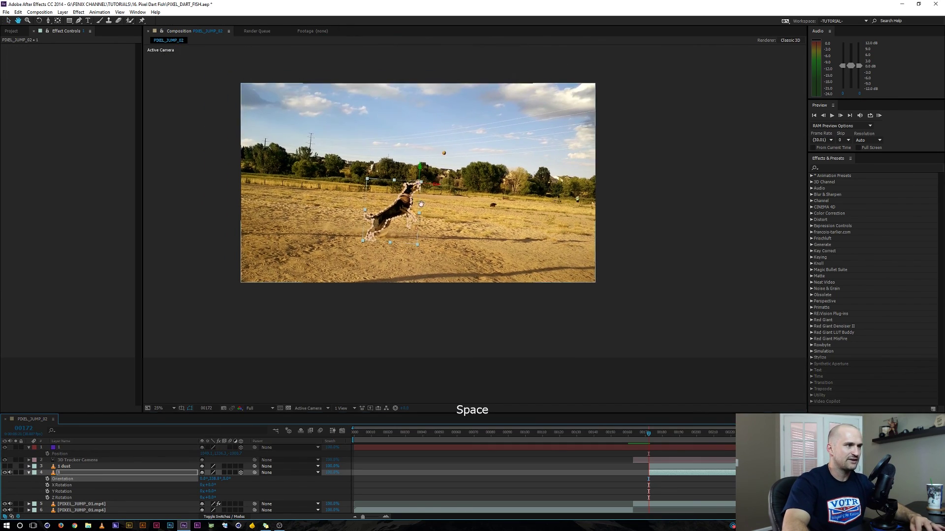
scroll(404, 230, "up", 1)
left_click_drag(161, 196, 447, 202)
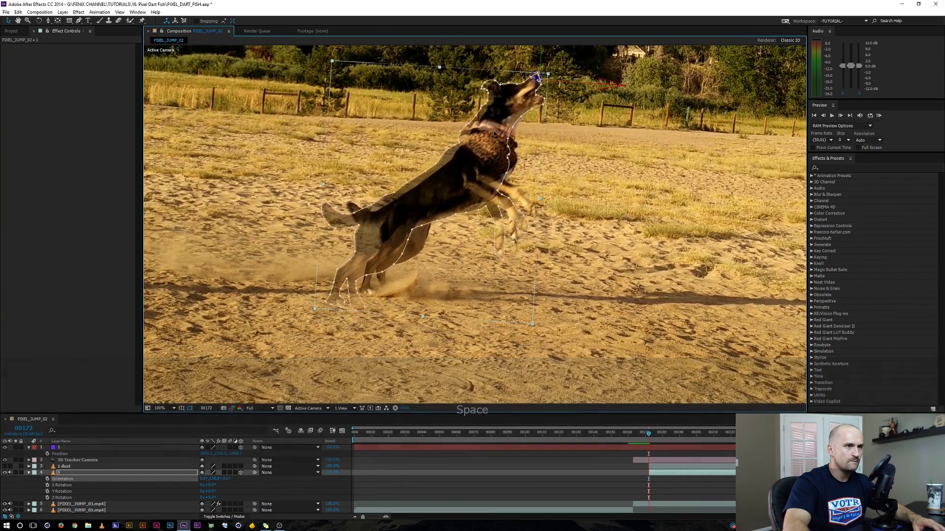
key("s")
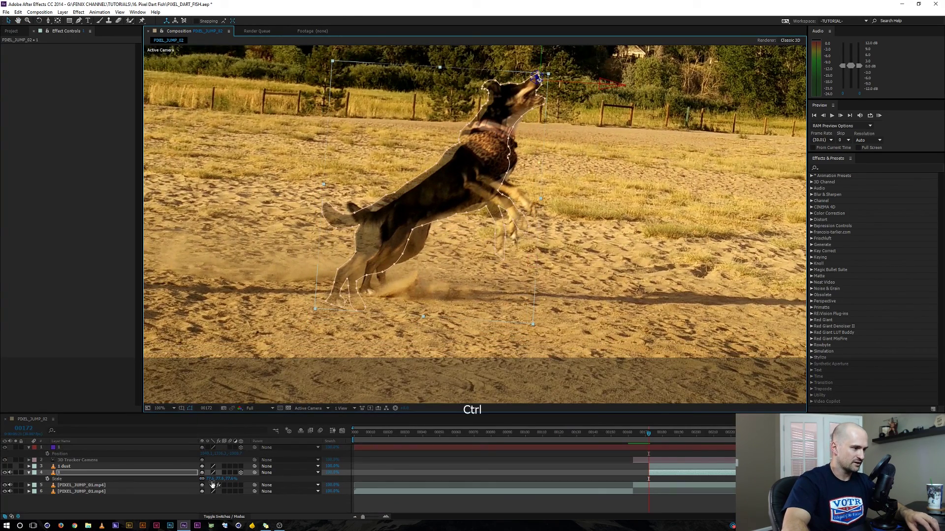
left_click_drag(216, 479, 187, 479)
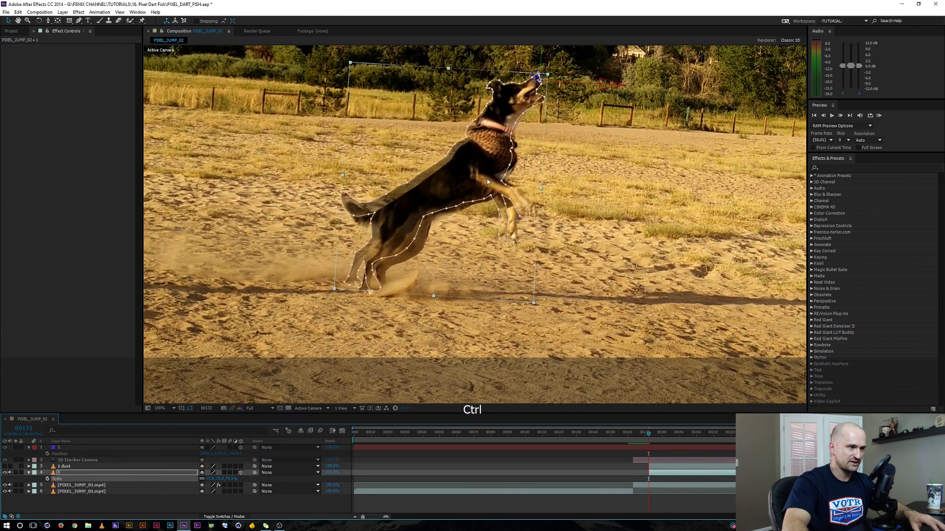
left_click_drag(429, 195, 432, 200)
mouse_move(211, 478)
left_mouse_down()
mouse_move(202, 478)
mouse_move(210, 480)
left_mouse_up()
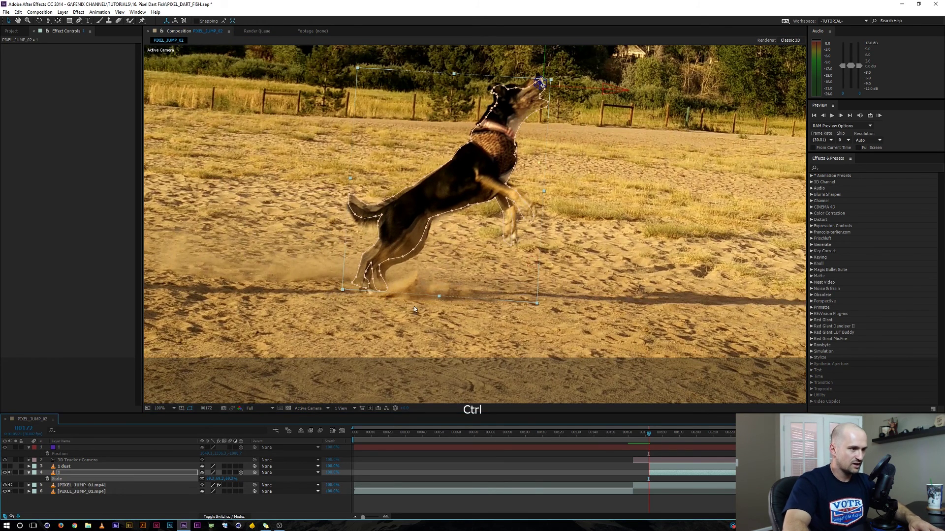
left_click_drag(408, 212, 410, 214)
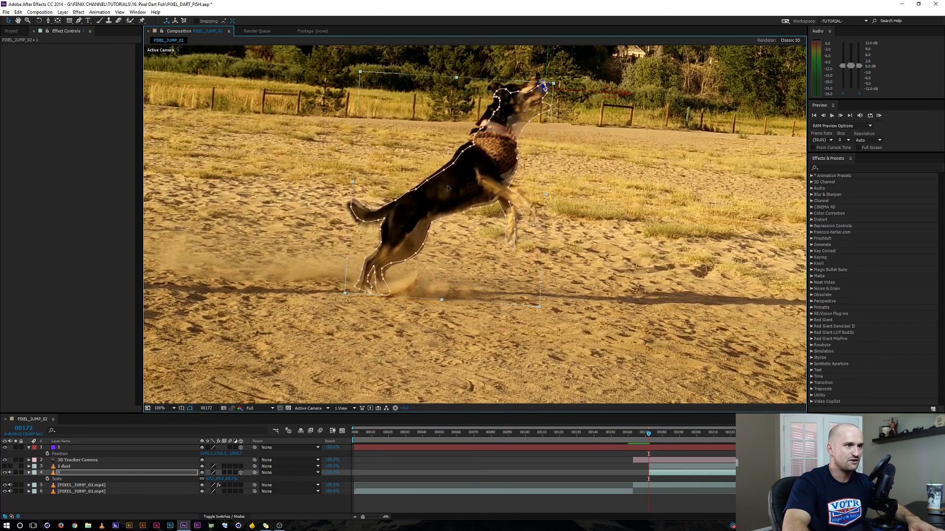
left_click_drag(447, 188, 443, 181)
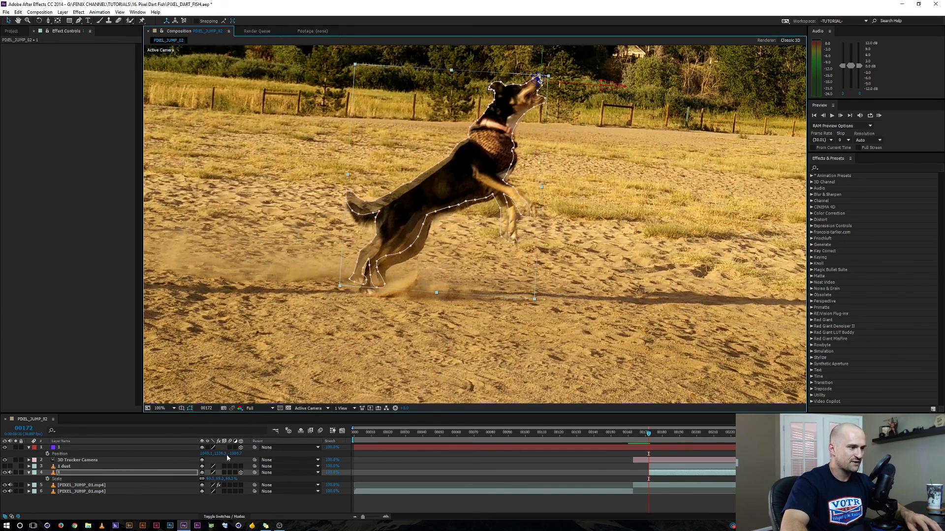
Step: Show Orientation alongside Scale for the dog layer 1, and fine-tune its rotation, size and placement against the dog
key("shift+r")
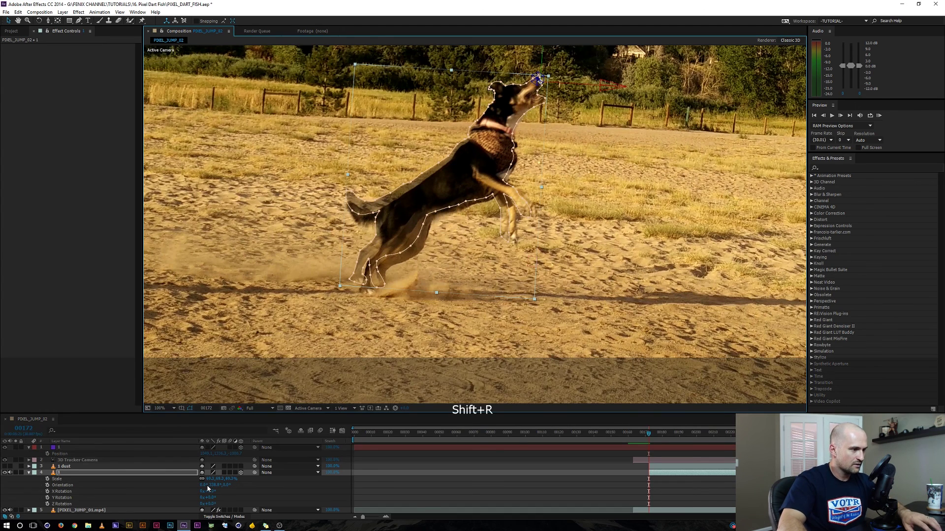
left_click_drag(215, 485, 428, 325)
left_click_drag(403, 223, 408, 226)
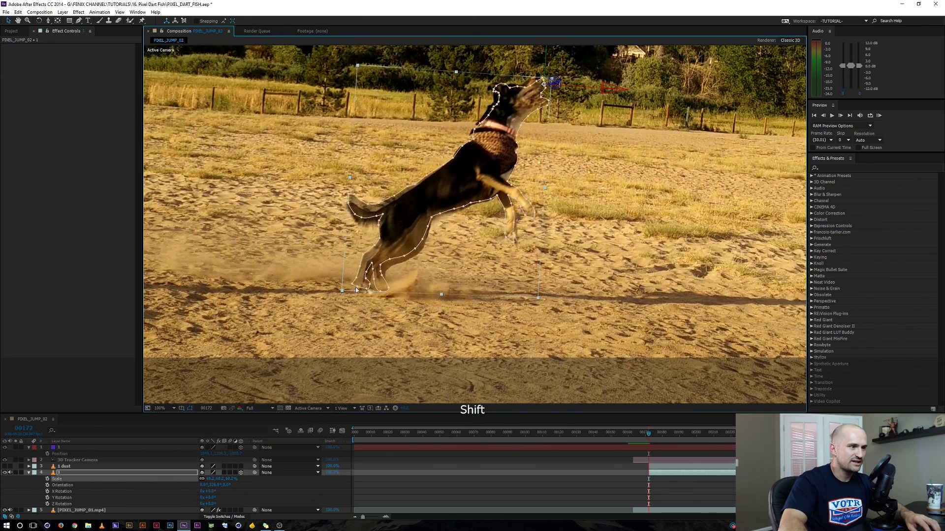
left_click_drag(340, 295, 342, 294)
left_click_drag(404, 232, 402, 227)
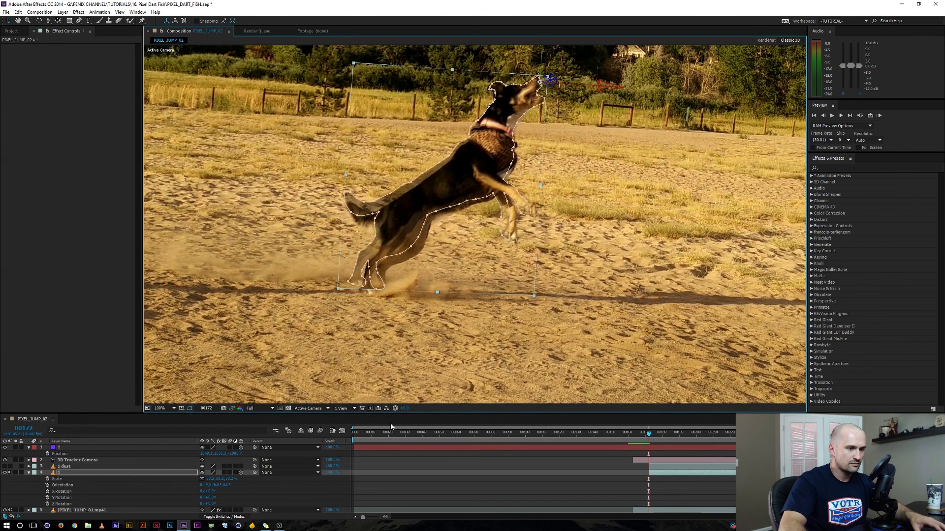
Step: Restore the dog layer's Opacity to 100% and turn its Y Orientation further so the cutout matches the dog's outline
key("t")
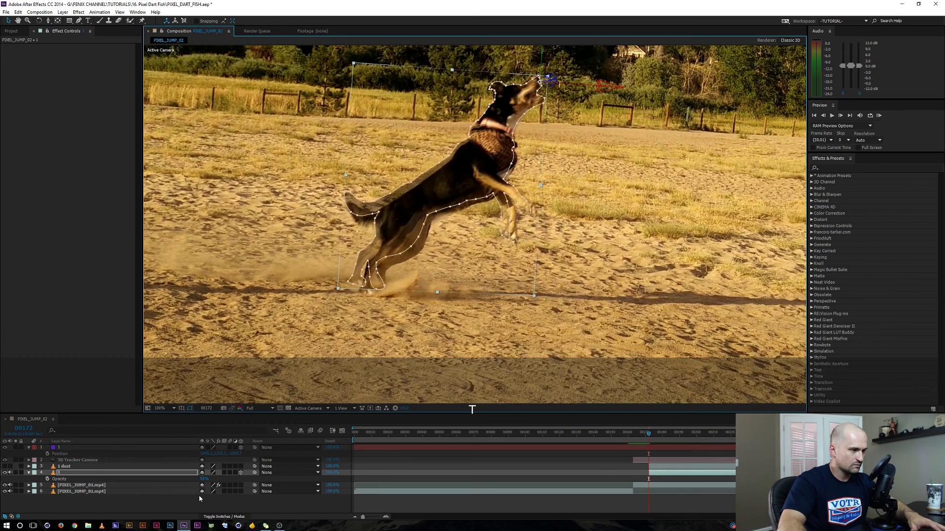
left_click_drag(204, 482, 216, 482)
key("r")
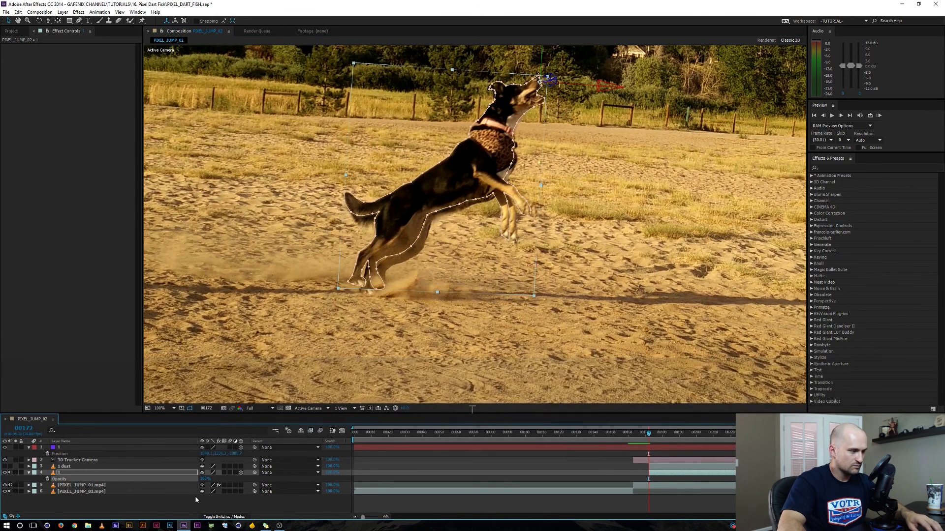
left_click_drag(215, 479, 168, 476)
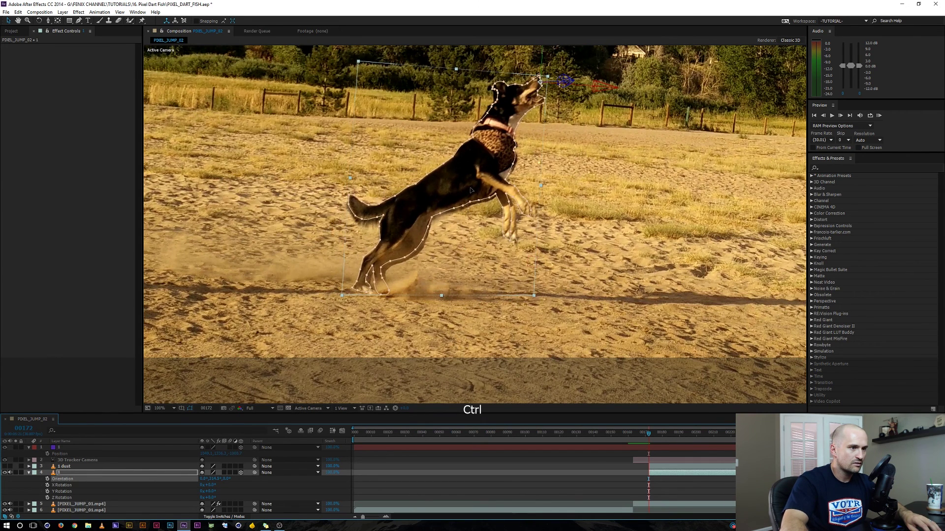
left_click_drag(472, 190, 470, 190)
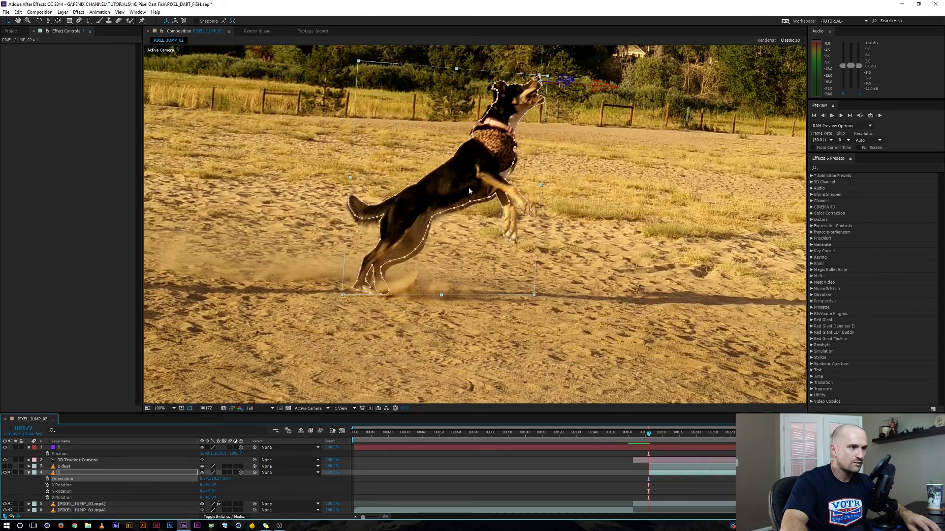
Step: Collapse and deselect the dog layer 1, and go back to frame 151, before the jump
left_click(29, 474)
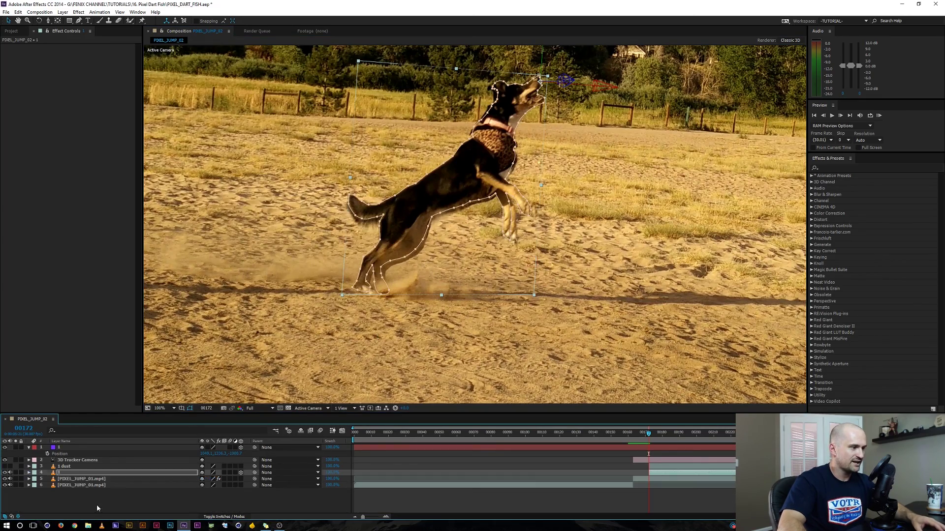
left_click(96, 504)
left_click_drag(642, 432, 612, 432)
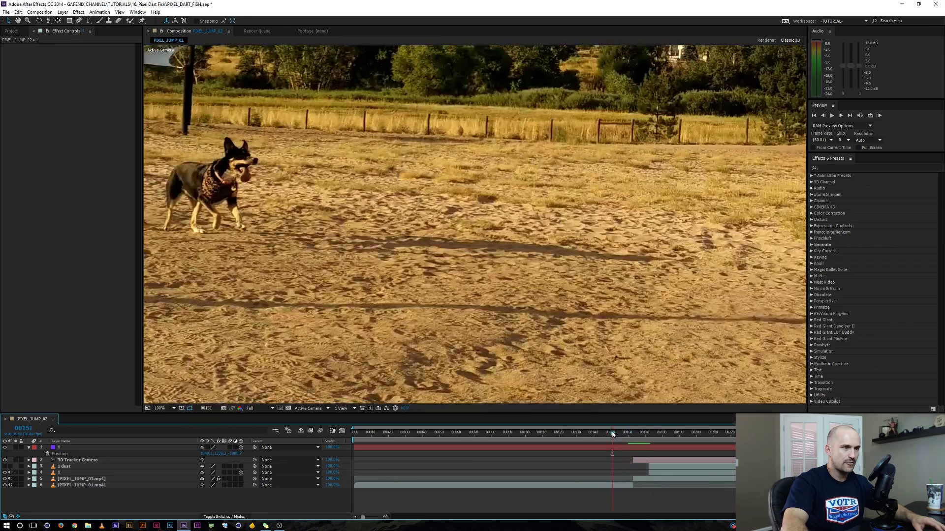
Step: Go to frame 172, where the dog cutout layer 1 starts, with the full composition in view
scroll(559, 327, "down", 1)
key("space")
left_click_drag(568, 249, 459, 283)
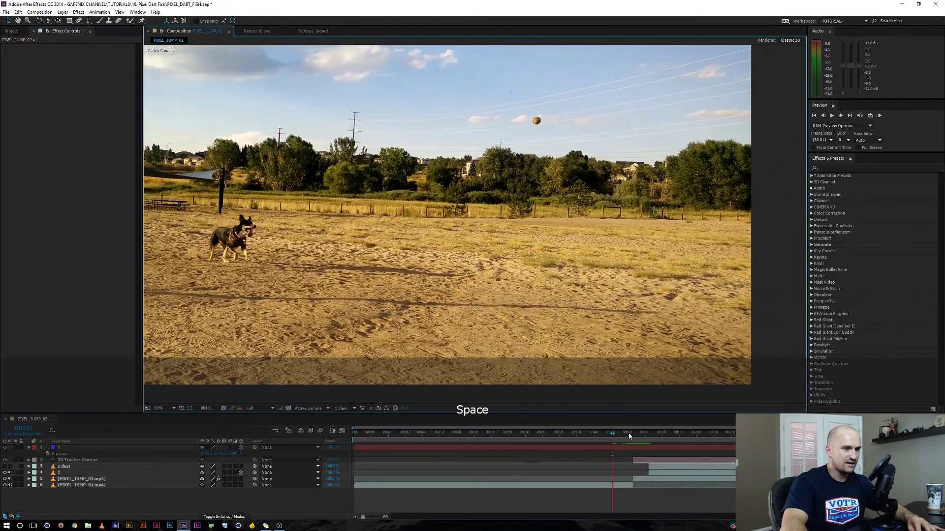
left_click_drag(613, 436, 649, 436)
key("shift")
Step: Reveal the dog layer 1's Position, Scale, Orientation and Rotation, copy all of these properties, and collapse the layer
left_click(659, 474)
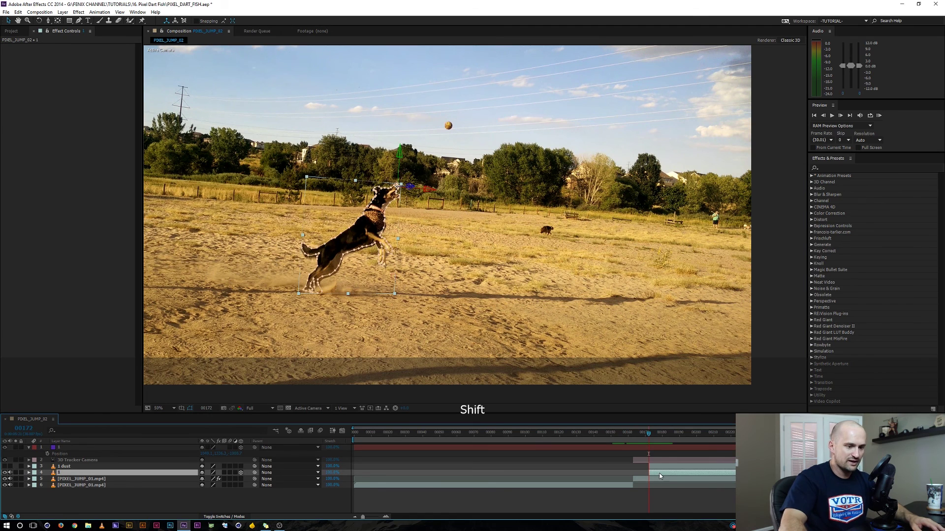
key("p")
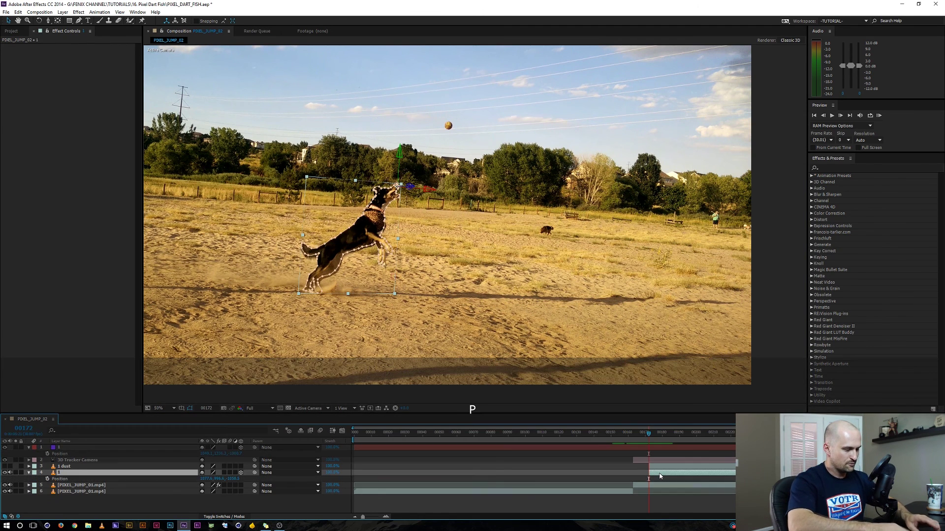
key("shift+s")
key("shift+r")
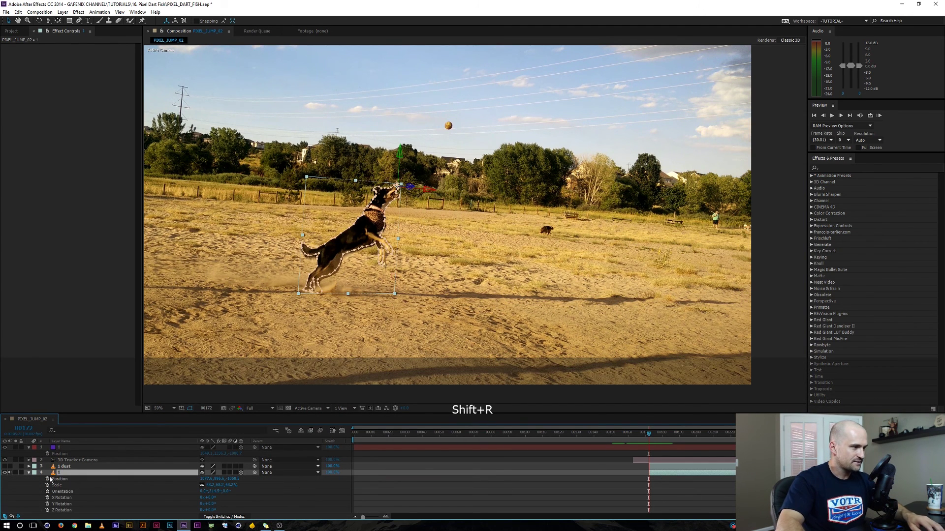
scroll(60, 487, "down", 1)
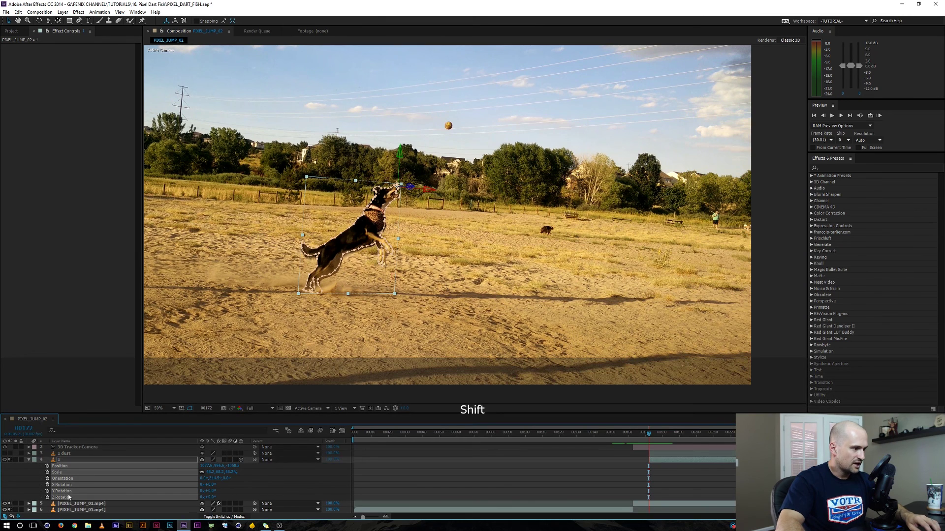
key("ctrl")
left_click(27, 461)
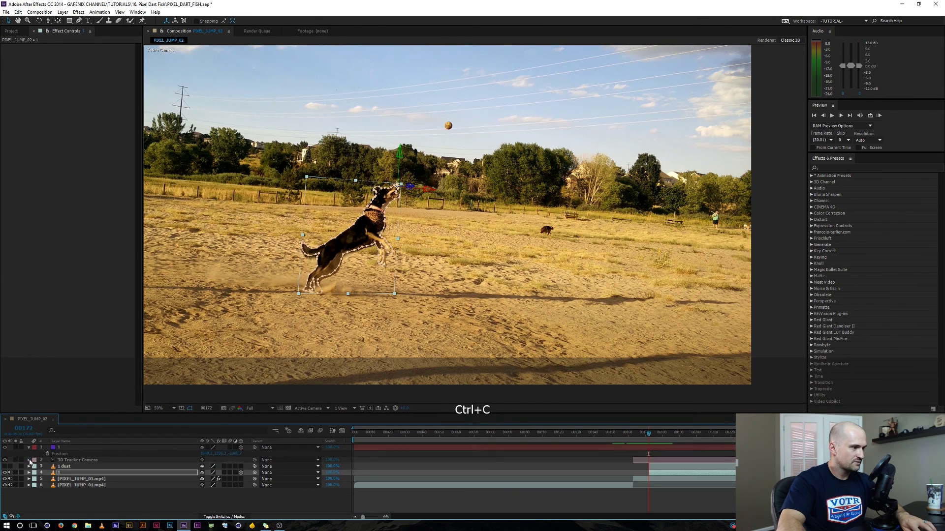
Step: Select the 1 dust layer and solo it together with the dog layer 1
left_click(32, 467)
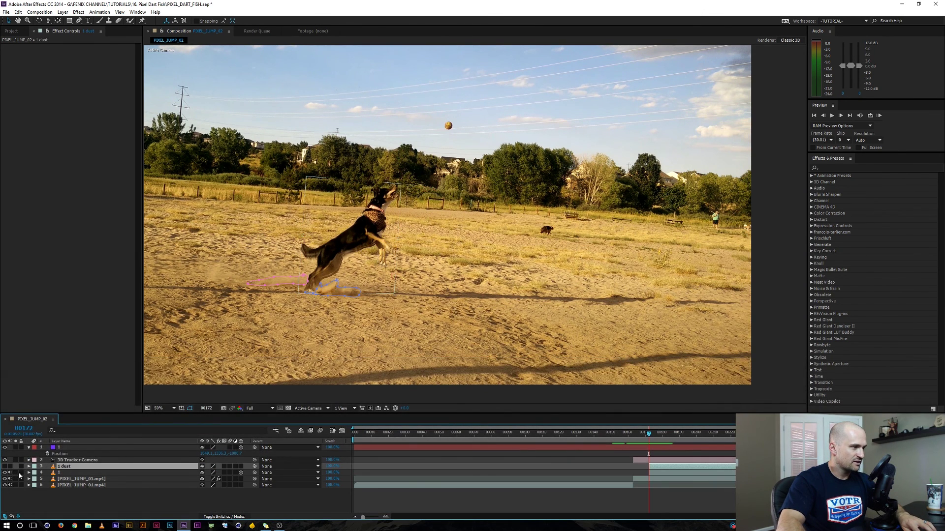
left_click(16, 473)
left_click(16, 466)
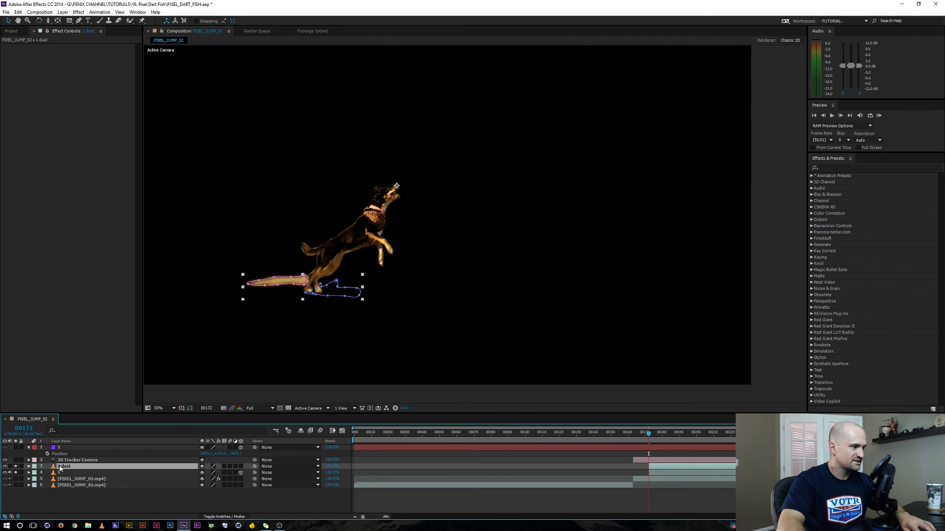
Step: Make the 1 dust layer 3D and paste the dog layer's copied transform properties onto it
key("ctrl")
key("ctrl+v")
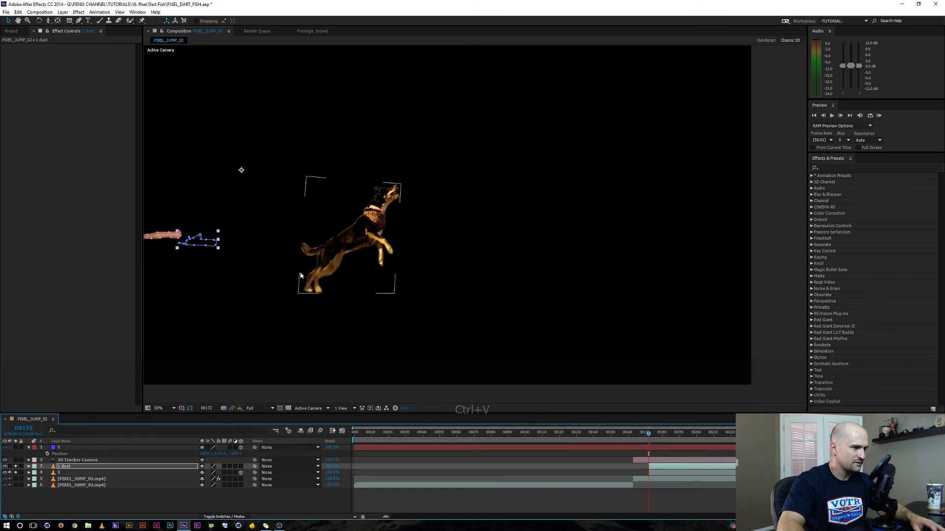
left_click(240, 467)
left_click(62, 466)
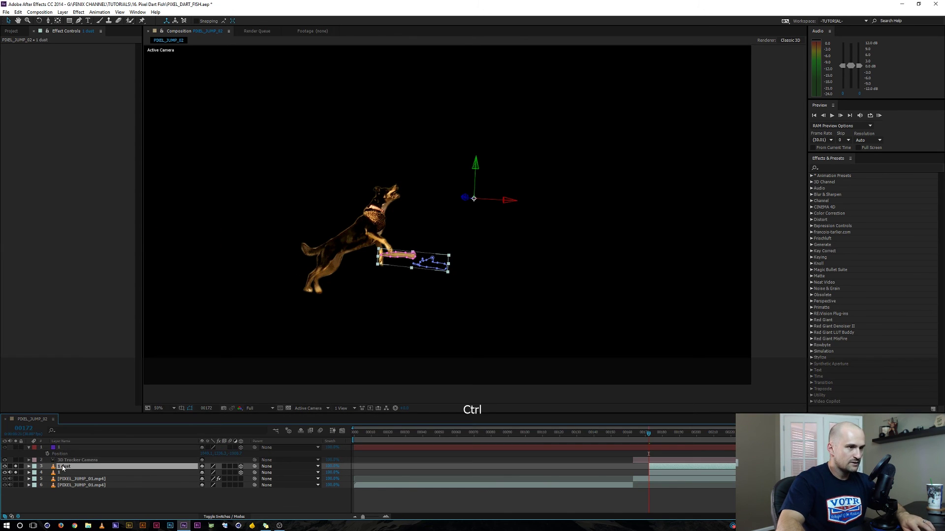
key("ctrl+v")
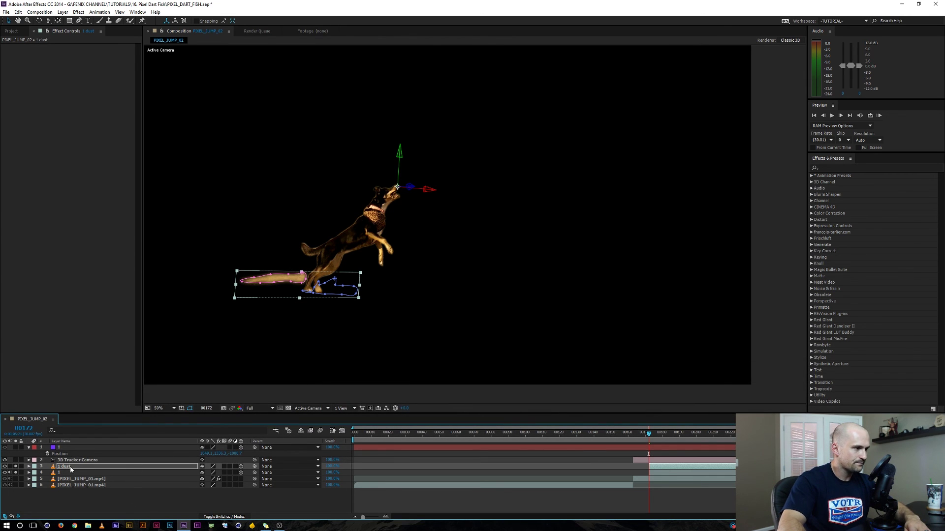
Step: Show the 1 dust layer's masks and set Mask 1's mode to Add
key("m")
left_click(211, 472)
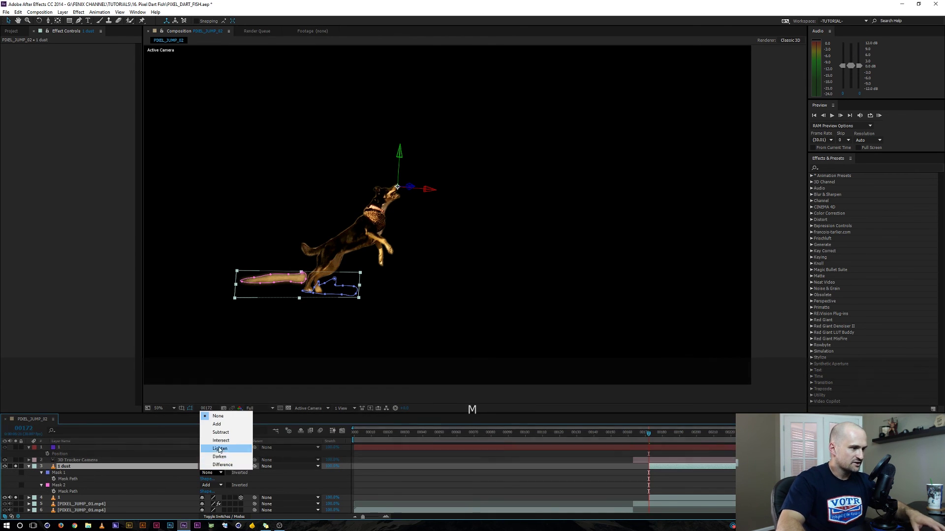
left_click(217, 422)
Step: Examine the isolated dog and dust cutouts up close and from afar, with and without the layer outlines
key("period")
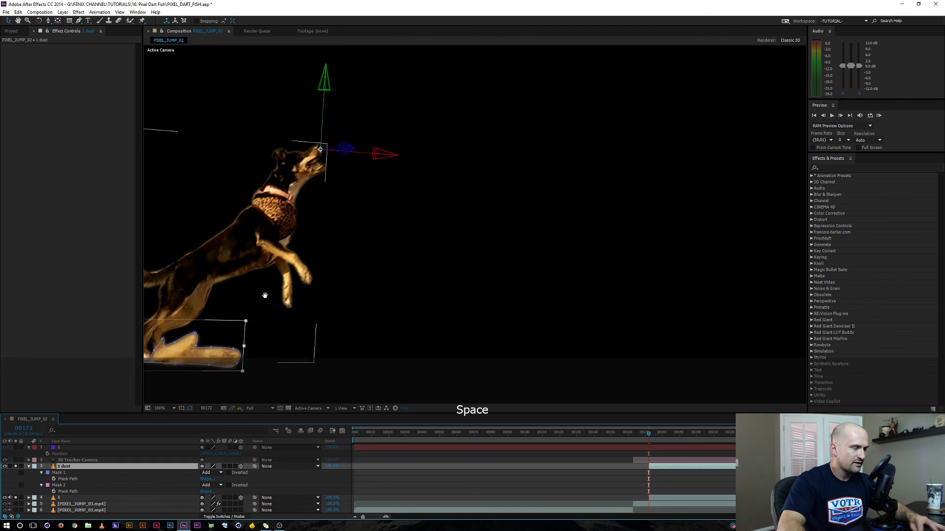
left_click_drag(265, 295, 396, 256)
key("ctrl+shift+h")
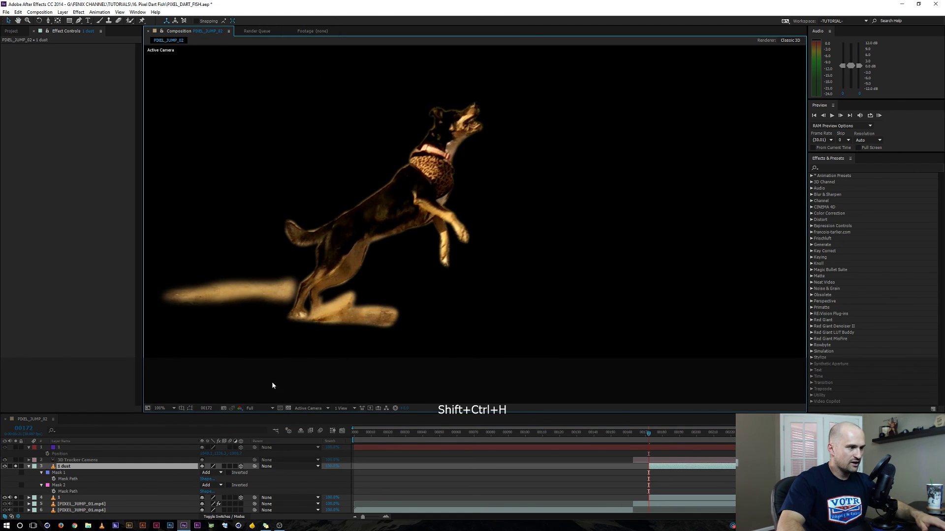
key("Escape")
scroll(448, 244, "down", 2)
left_click_drag(452, 234, 517, 231)
key("ctrl+shift+h")
key("Escape")
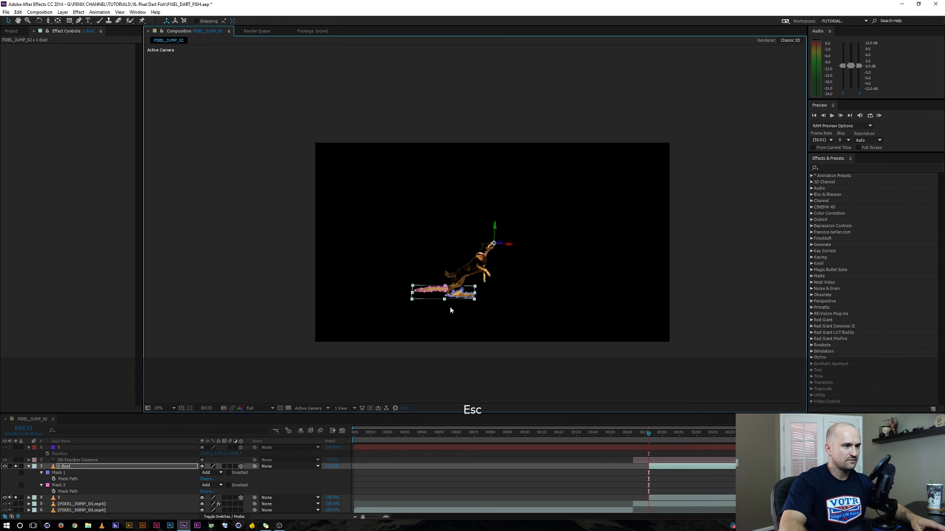
scroll(449, 306, "up", 2)
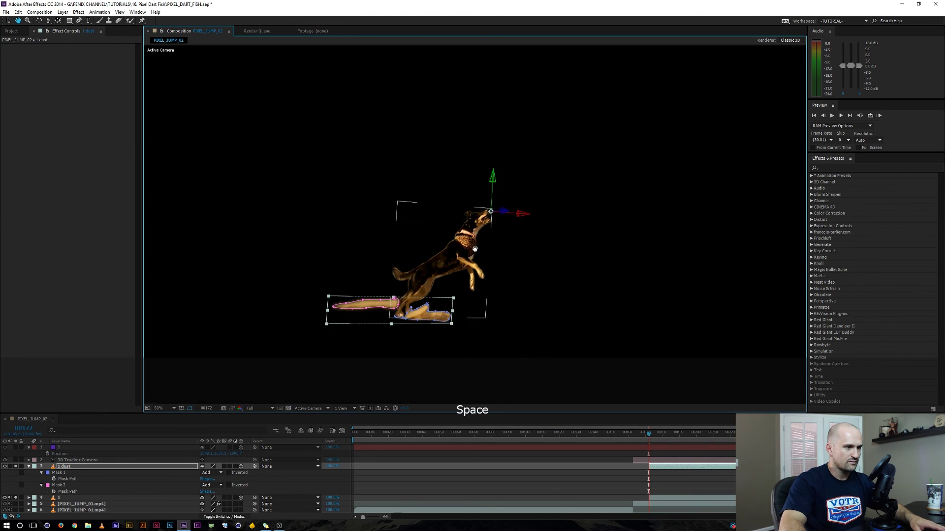
Step: Turn off solo for the dust and dog layers, hide the layer outlines, and review the composite around the jump
left_click(16, 467)
left_click(624, 434)
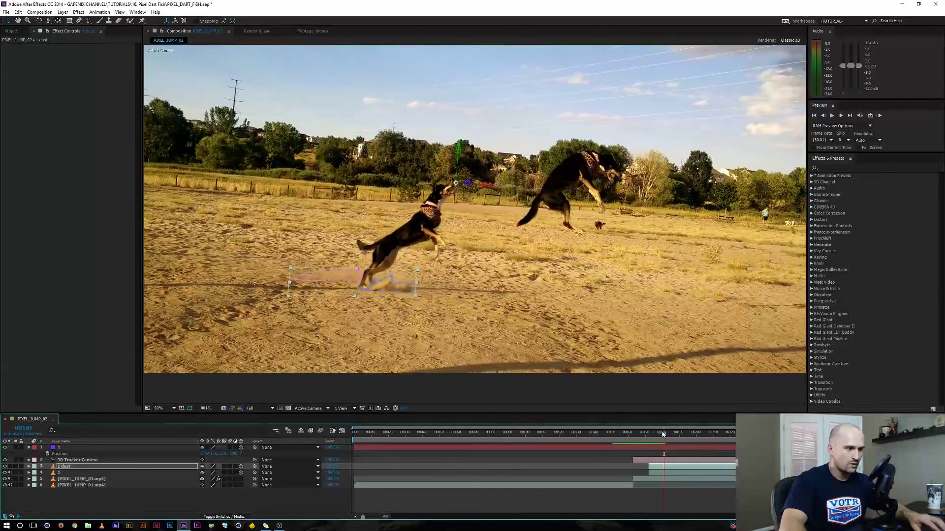
key("ctrl+shift+h")
left_click_drag(661, 433, 637, 440)
key("space")
left_click_drag(569, 300, 437, 239)
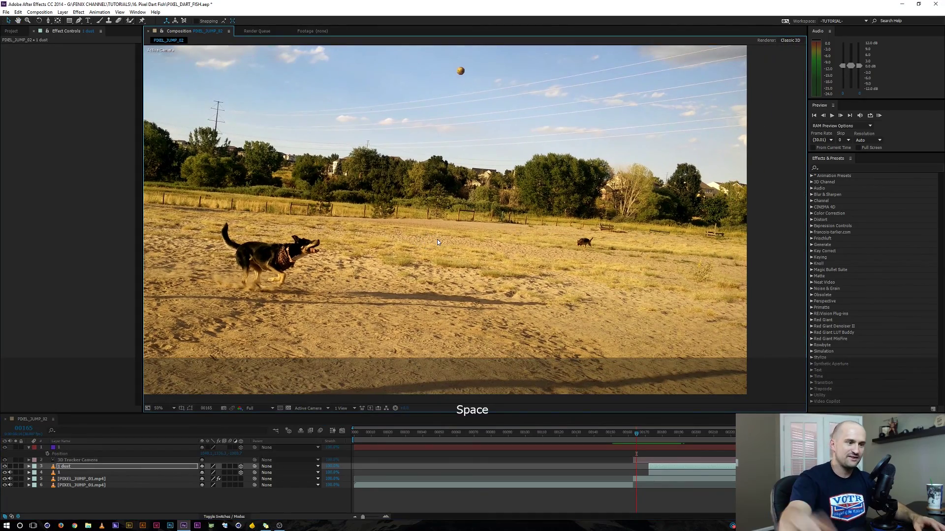
key("space")
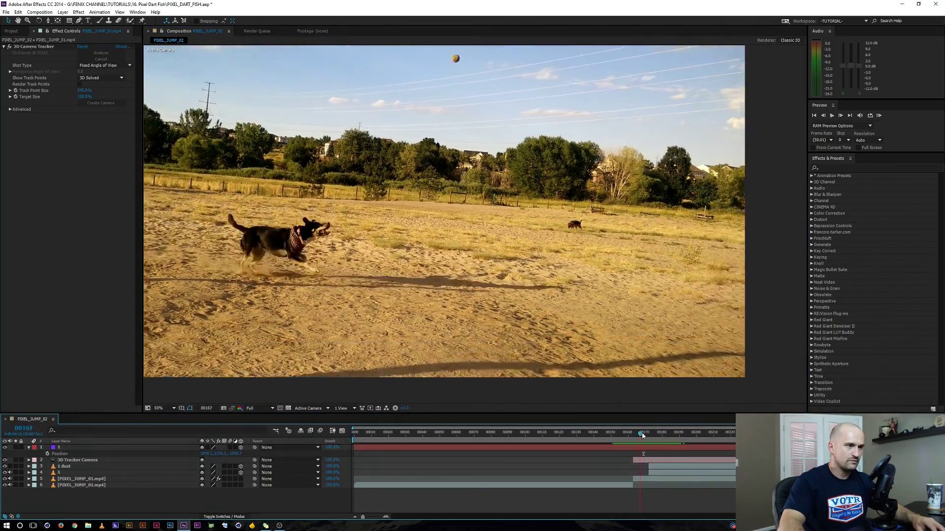
left_click(641, 432)
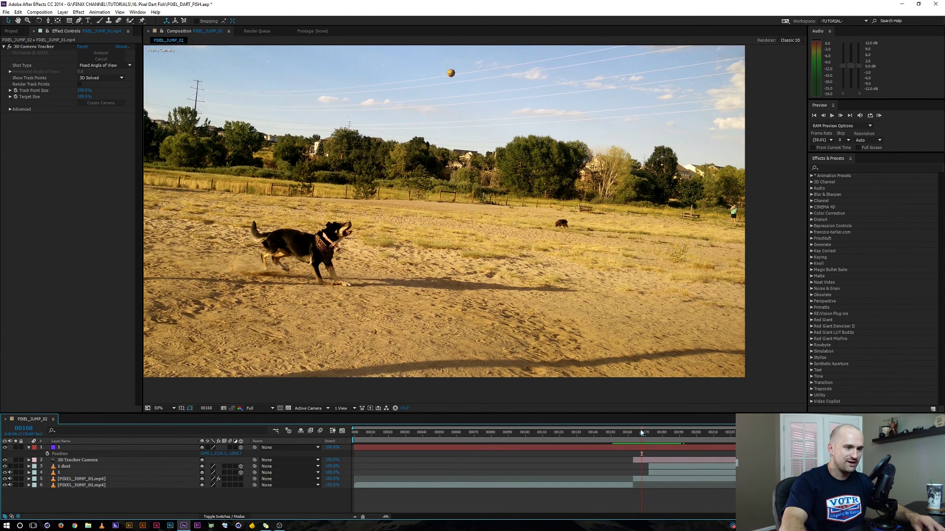
Step: Go to frame 172 and advance five frames to frame 177 for the second frozen dog
left_click_drag(643, 437, 649, 437)
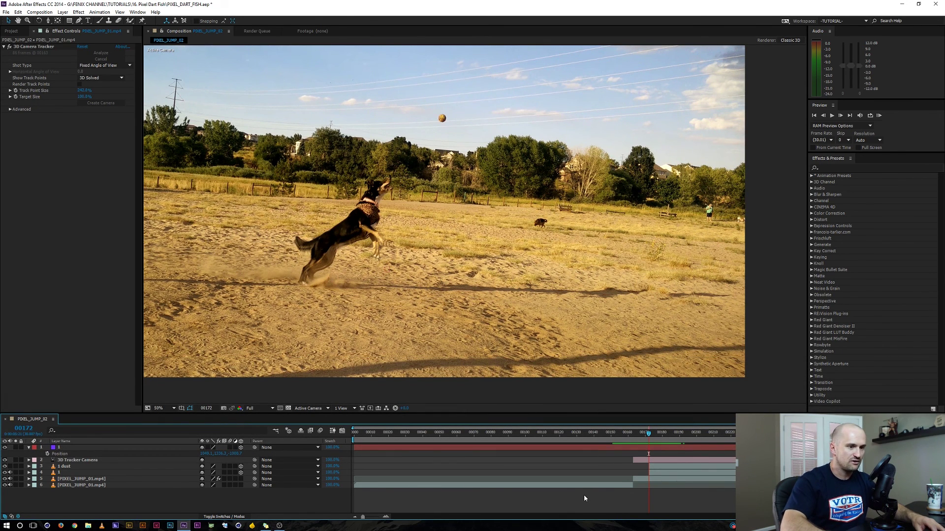
key("Page_Down")
key("Page_Down")
key("Page_Down")
key("Page_Down")
key("Page_Down")
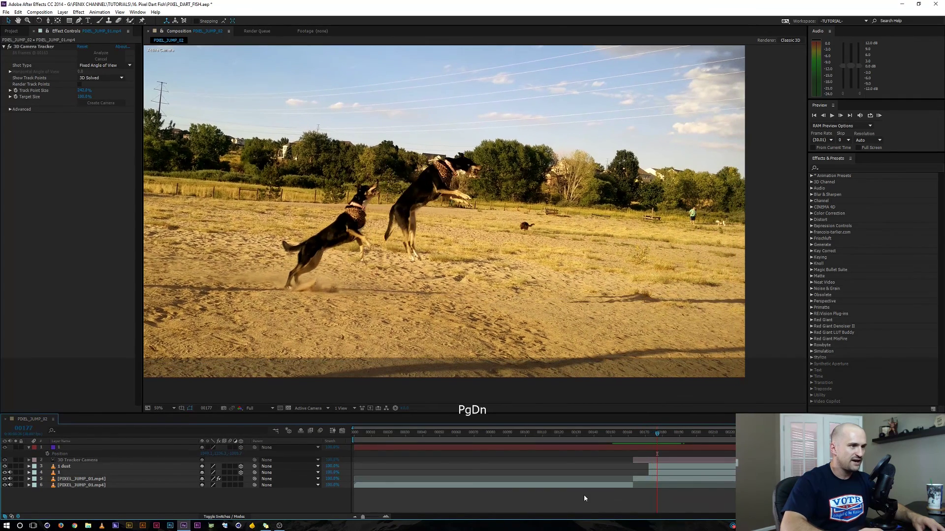
Step: Rename the upper PIXEL_JUMP_01.mp4 footage layer, which carries the camera tracker, as MAIN PLATE
left_click(93, 478)
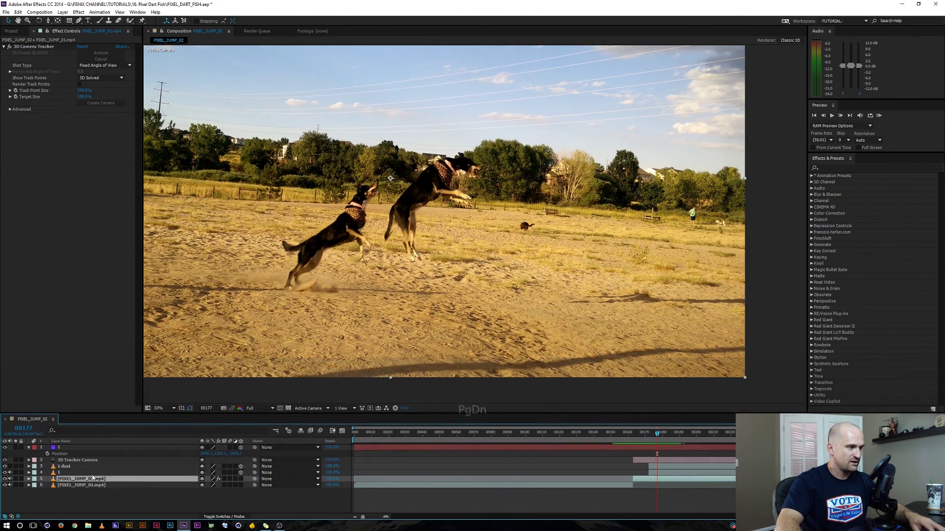
key("Return")
type("m")
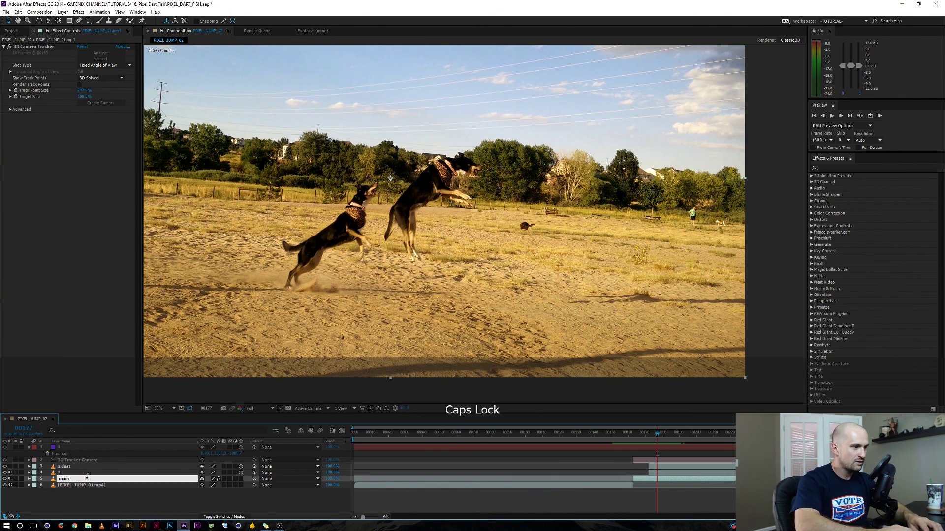
type("ain")
key("BackSpace")
key("BackSpace")
key("BackSpace")
type("AIN PLATE")
key("Return")
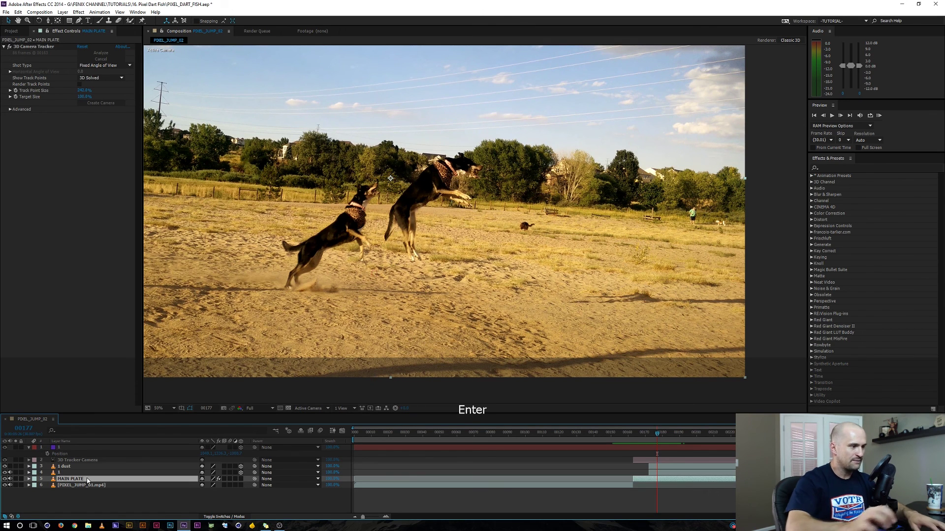
Step: Duplicate MAIN PLATE and place the copy directly above the 1 dust layer, renamed as 2
key("ctrl+d")
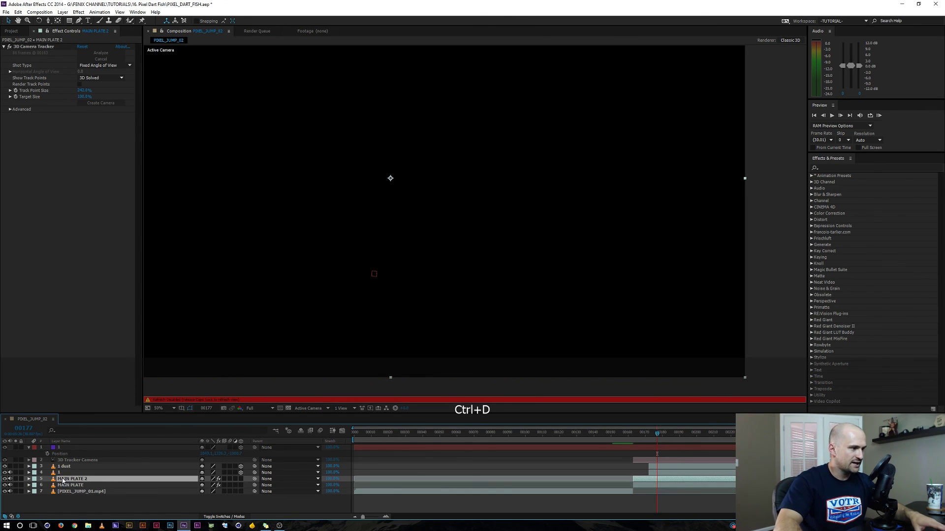
left_click_drag(62, 481, 71, 465)
key("Return")
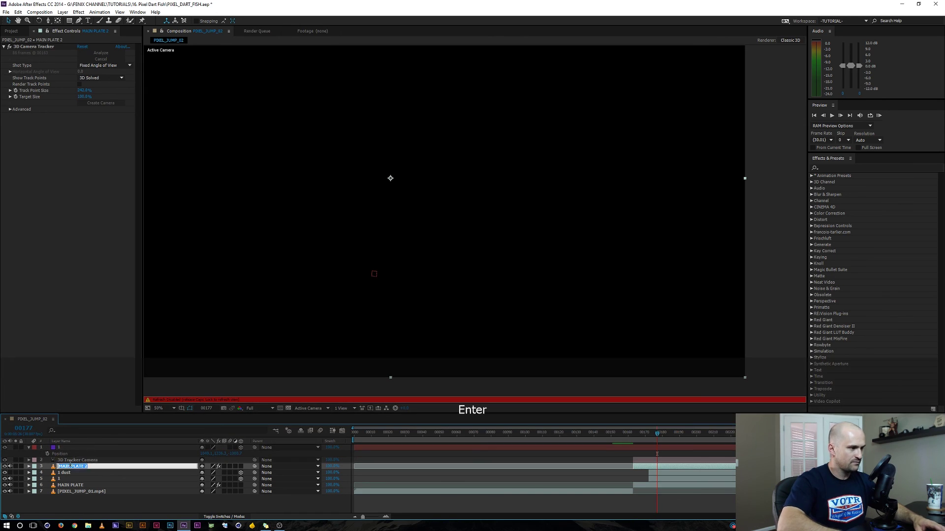
type("2")
key("Return")
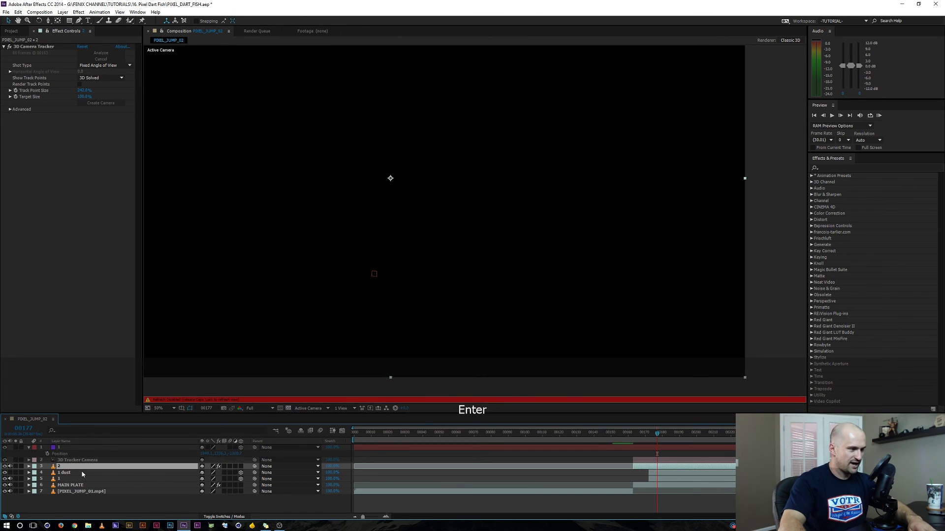
Step: Remove the 3D Camera Tracker effect from layer 2 and duplicate the layer three times for the remaining dog cutouts
key("u")
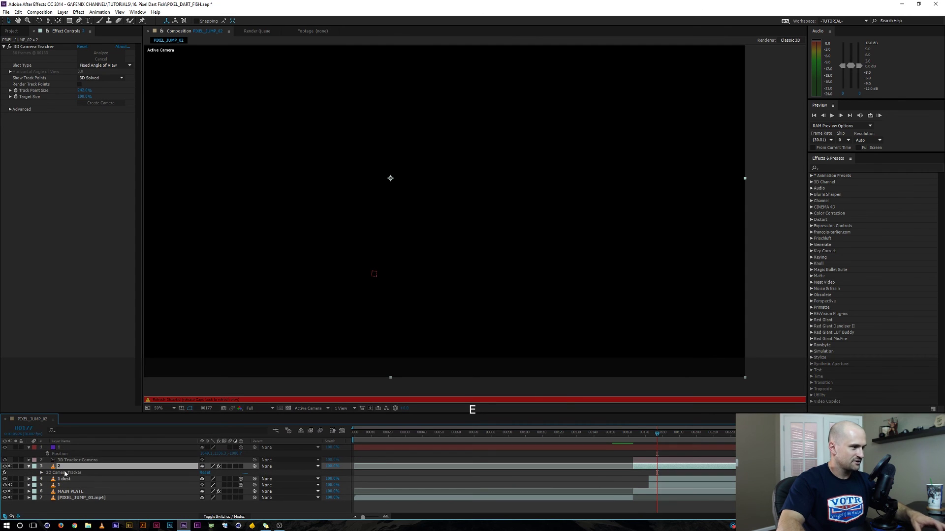
key("Delete")
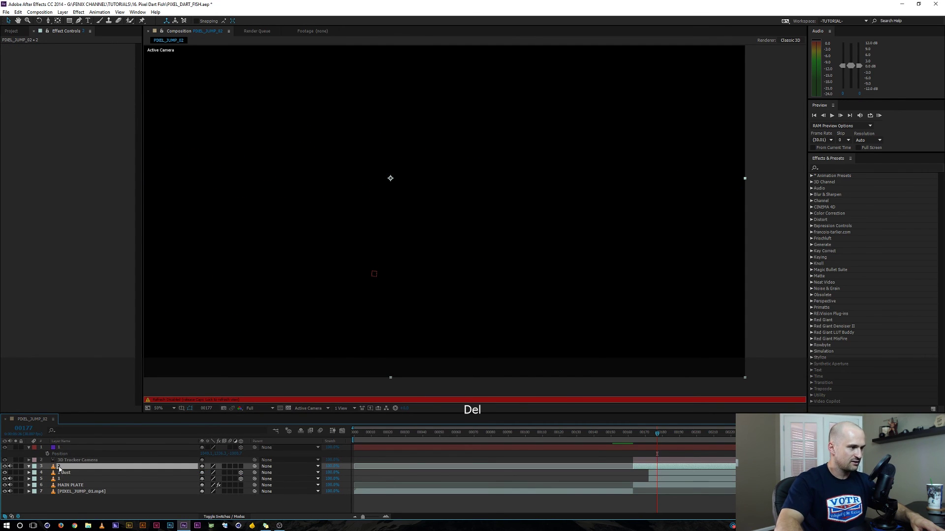
key("ctrl+d")
key("ctrl+d")
key("ctrl+d")
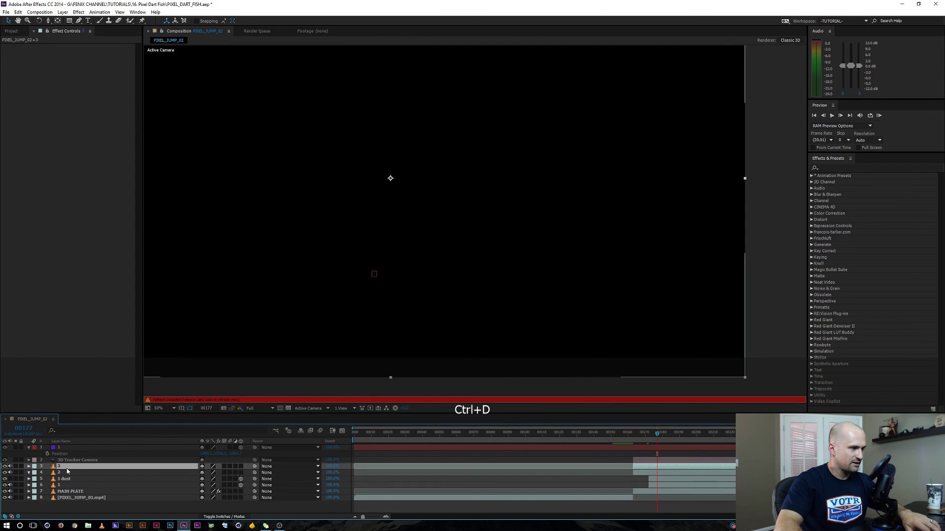
Step: Hide layers 2 to 5, make only layer 2 visible again, and re-enable the composition preview refresh
left_click(64, 488, "shift")
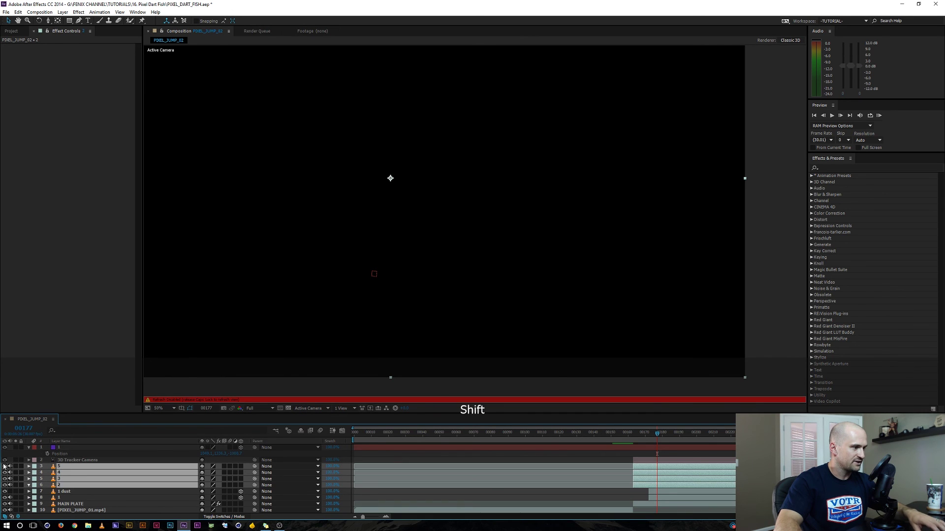
left_click(6, 485)
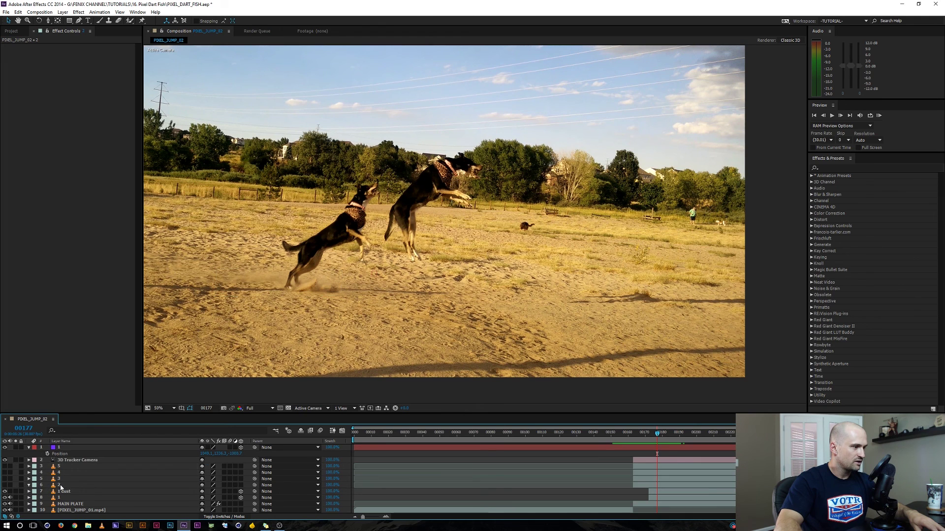
left_click(29, 486)
left_click(6, 485)
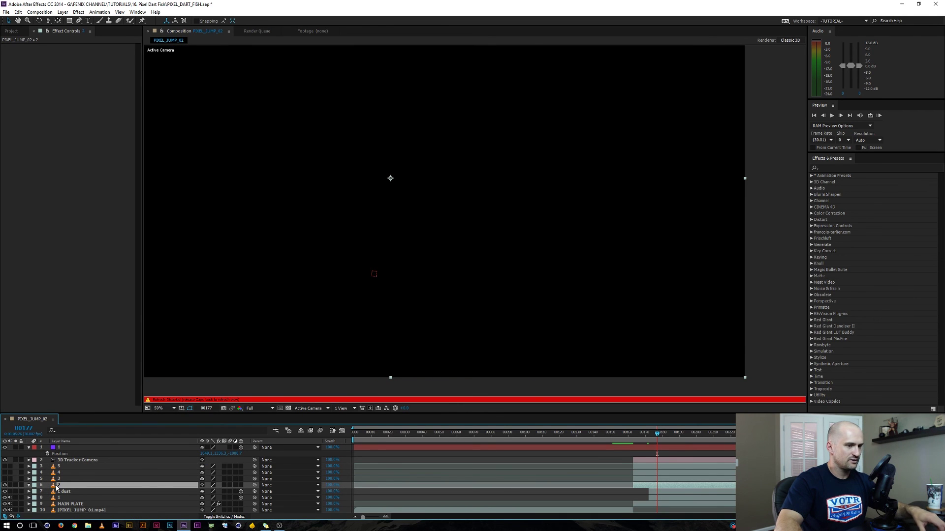
key("Caps_Lock")
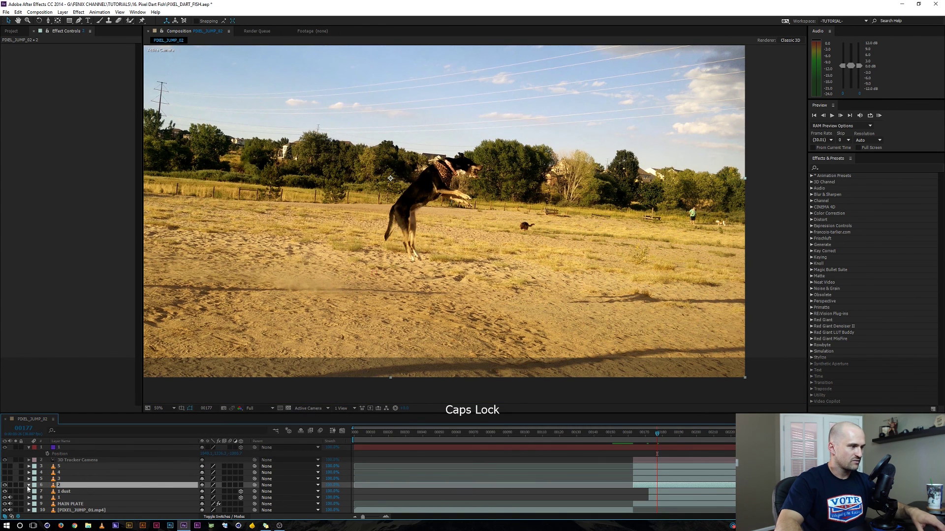
Step: Freeze layer 2 on frame 177 with the Freeze Frame time option
right_click(59, 486)
mouse_move(101, 240)
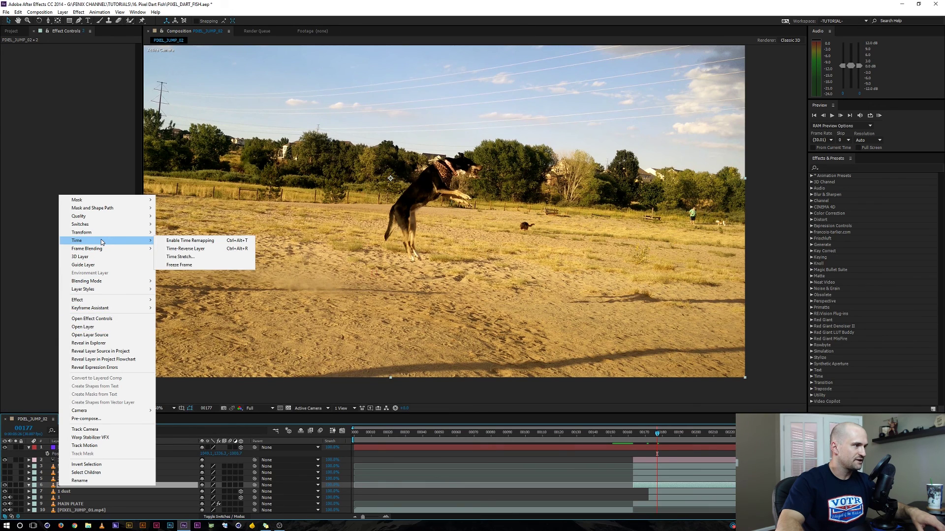
left_click(178, 266)
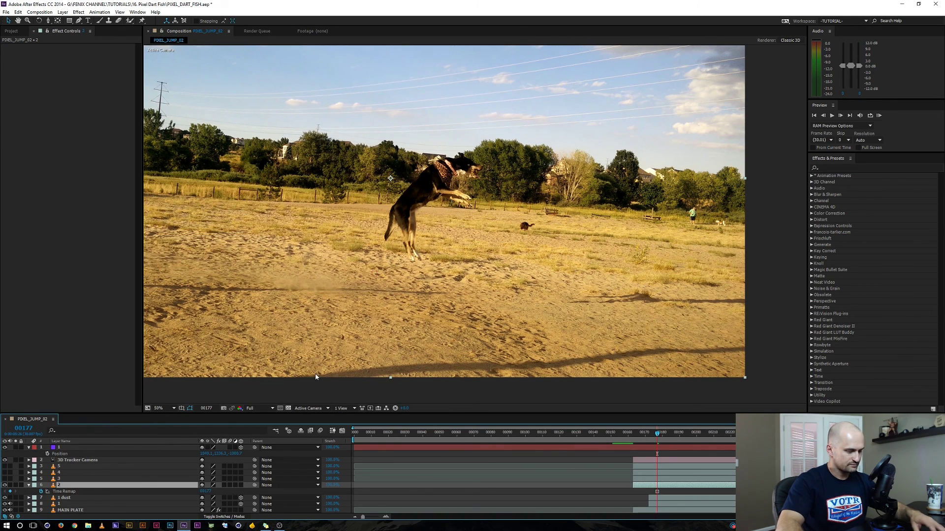
Step: Trace a closed Pen tool mask around the upright jumping dog on layer 2, following its legs, tail, back, head and front paws
scroll(418, 197, "up", 2)
key("space")
left_click_drag(418, 197, 445, 228)
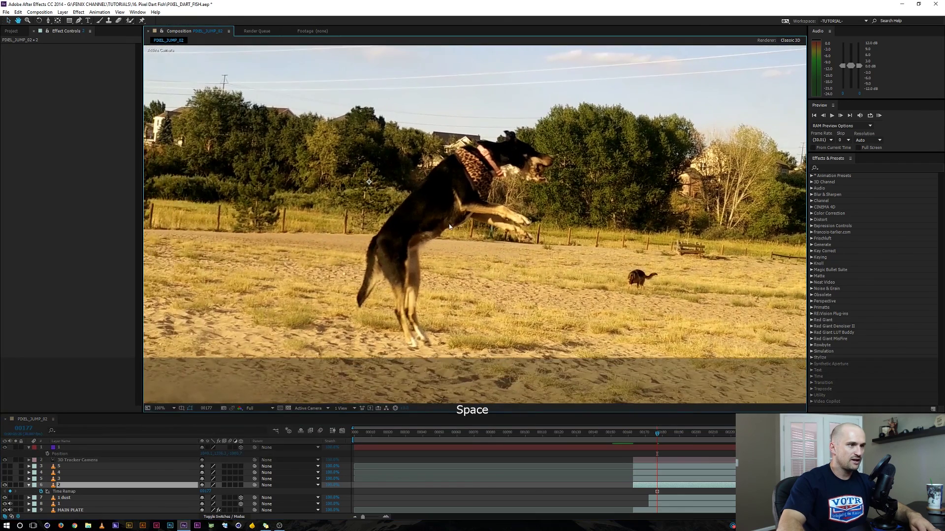
key("g")
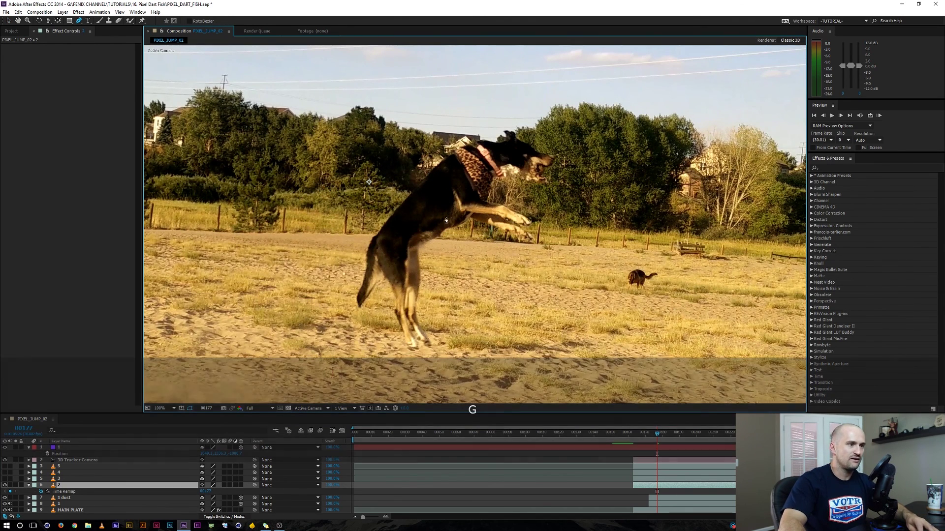
key("space")
left_click_drag(419, 253, 423, 230)
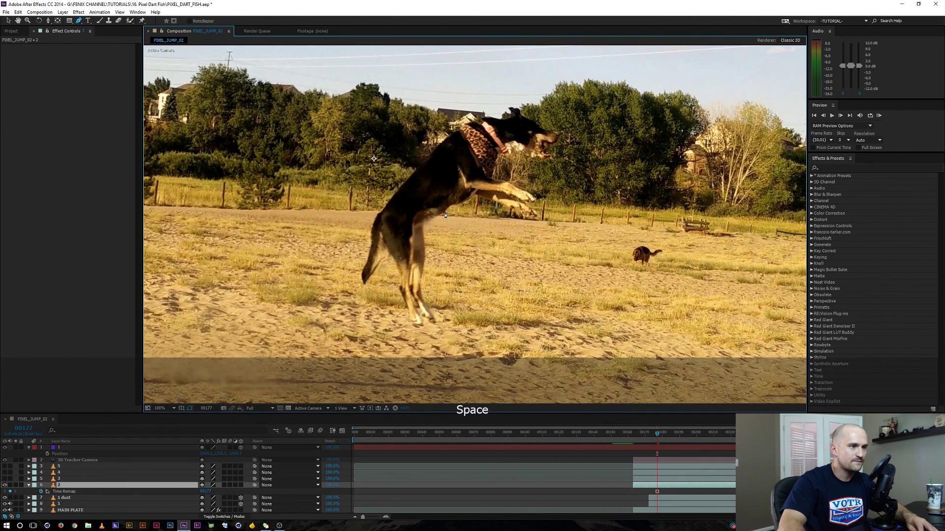
left_click(443, 212)
left_click(424, 223)
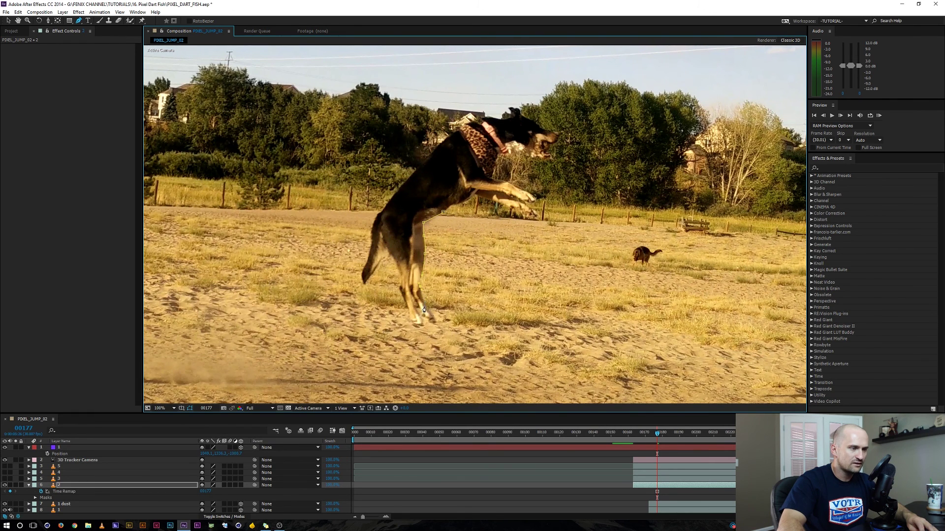
scroll(423, 310, "up", 2)
key("space")
left_click_drag(468, 211, 446, 198)
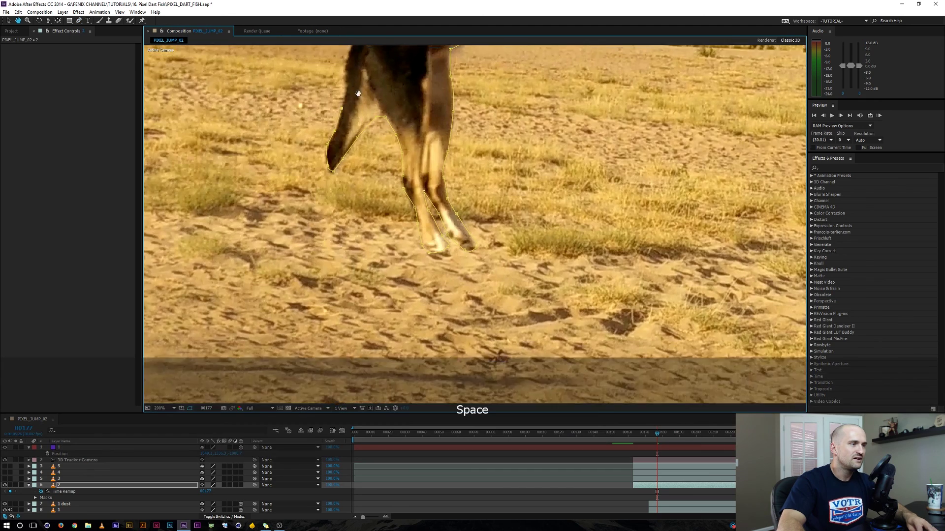
left_click_drag(342, 111, 362, 220)
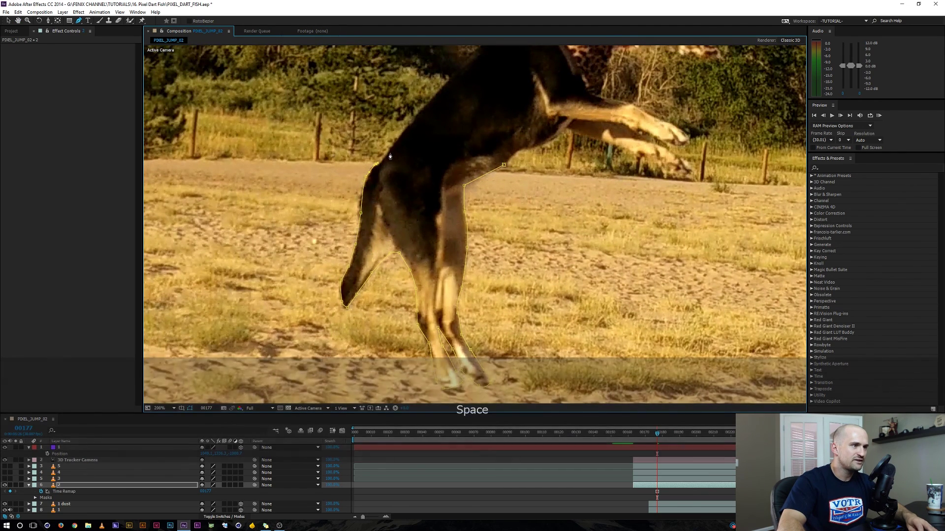
left_click_drag(422, 133, 401, 225)
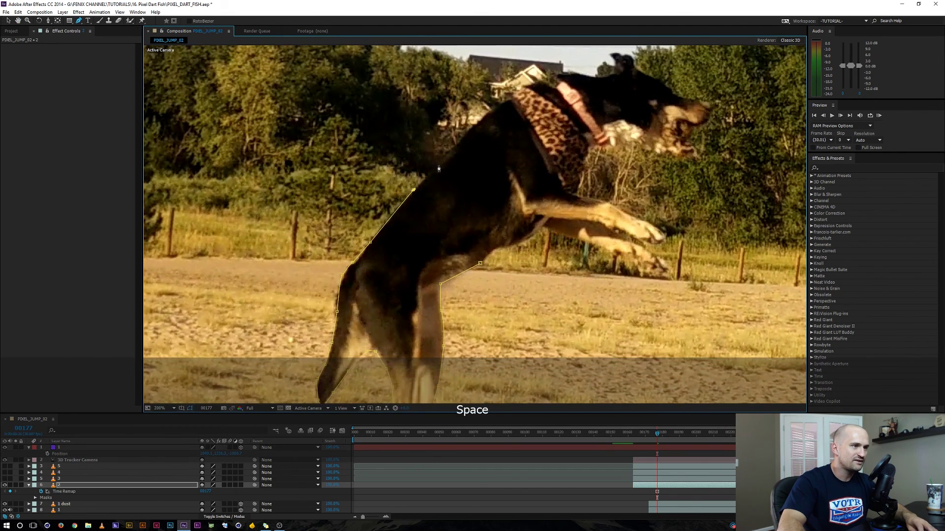
left_click(453, 148)
left_click(471, 127)
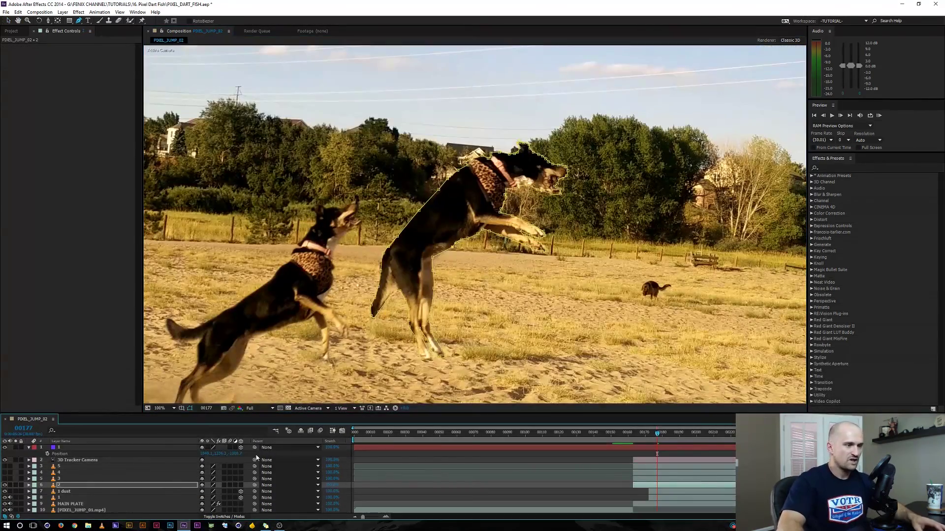
Step: Solo layer 2 briefly to check the masked dog cutout on its own
left_click(61, 484)
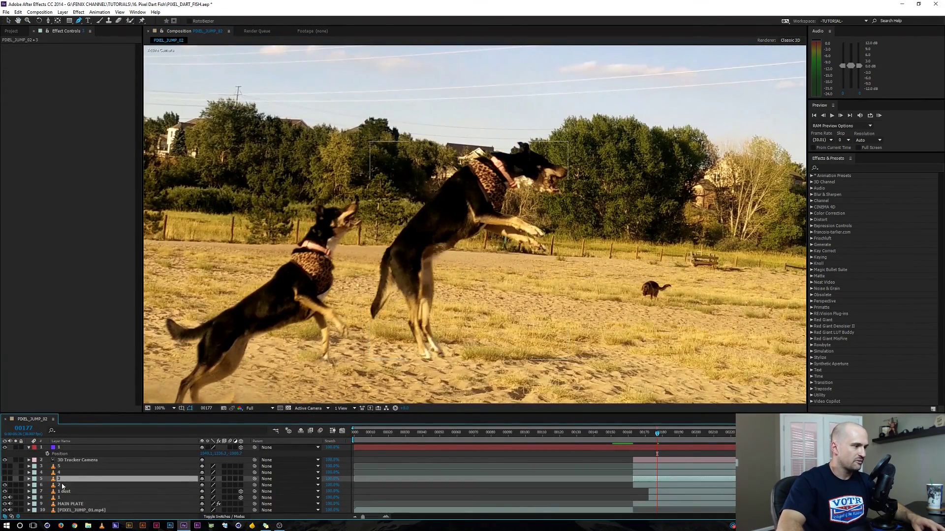
left_click(15, 486)
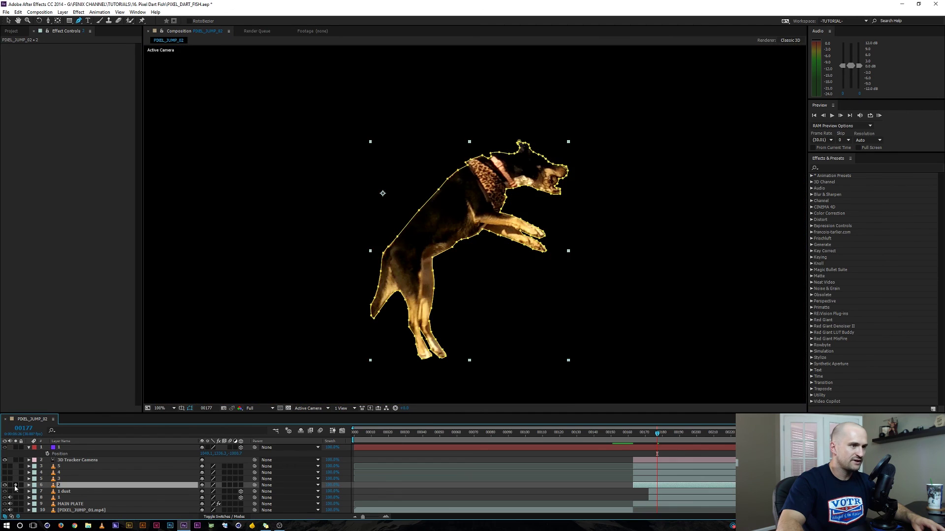
left_click(16, 486)
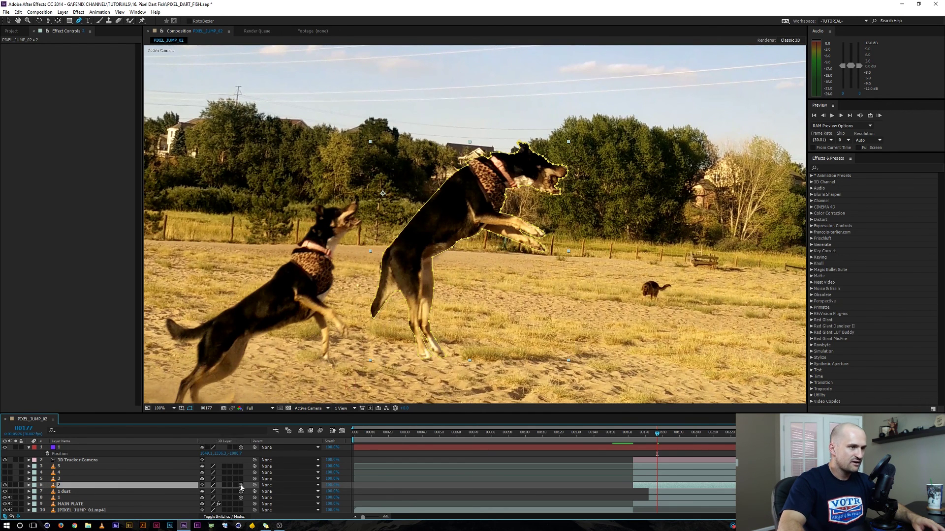
Step: Make layer 2 a 3D layer, hide the background plate, and paste layer 1's Position onto layer 2
left_click(241, 485)
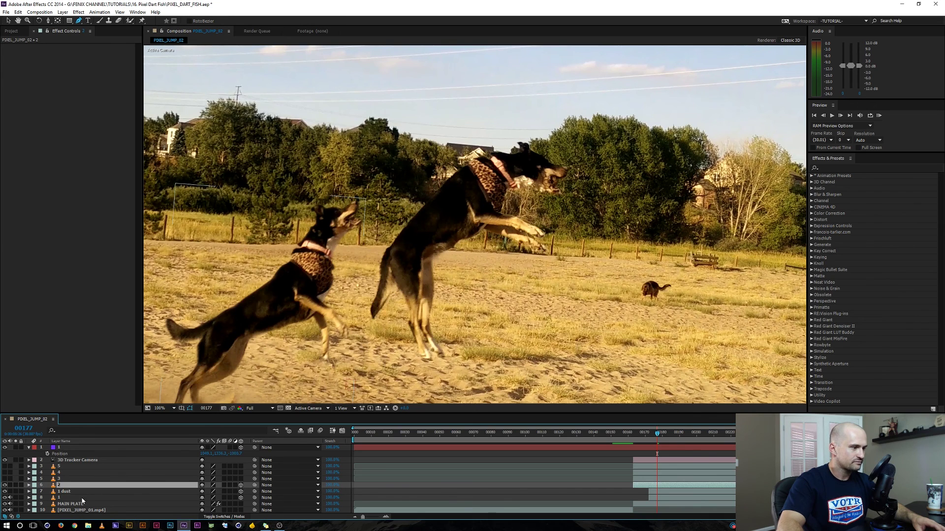
left_click(5, 505)
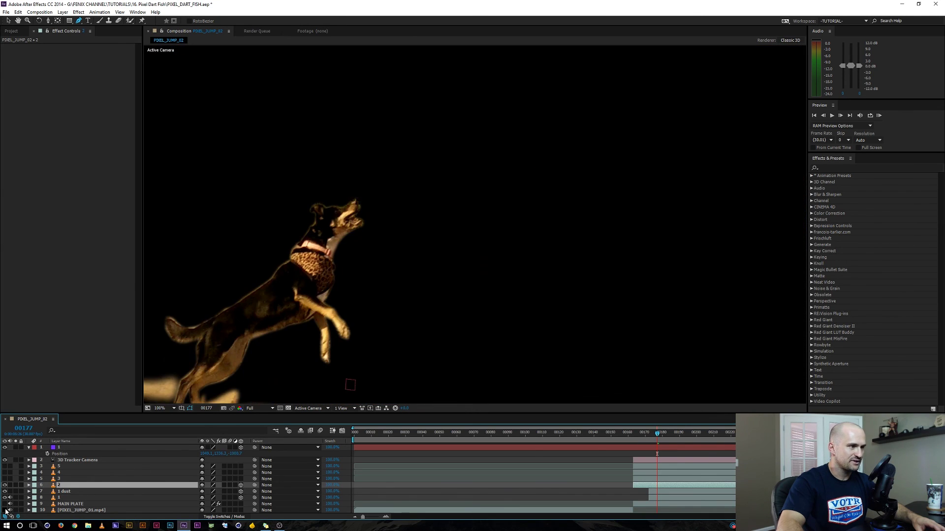
left_click(59, 498)
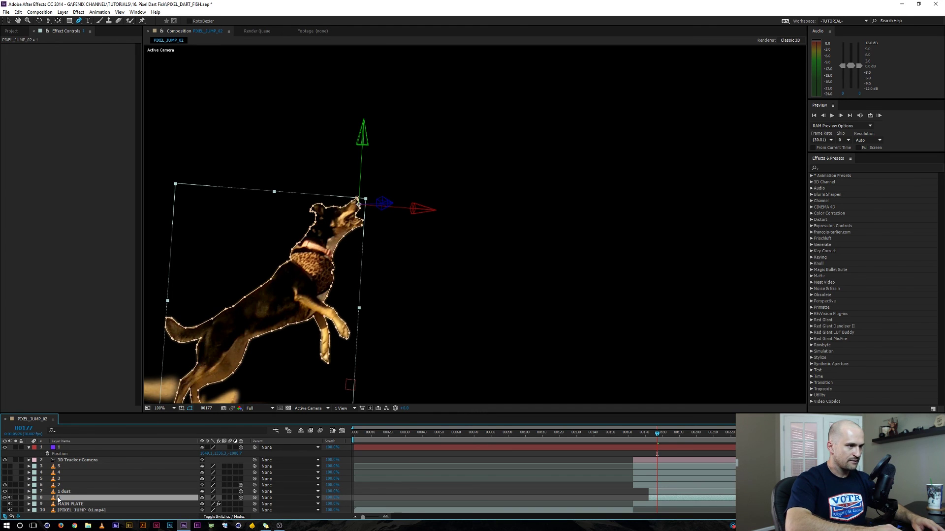
key("p")
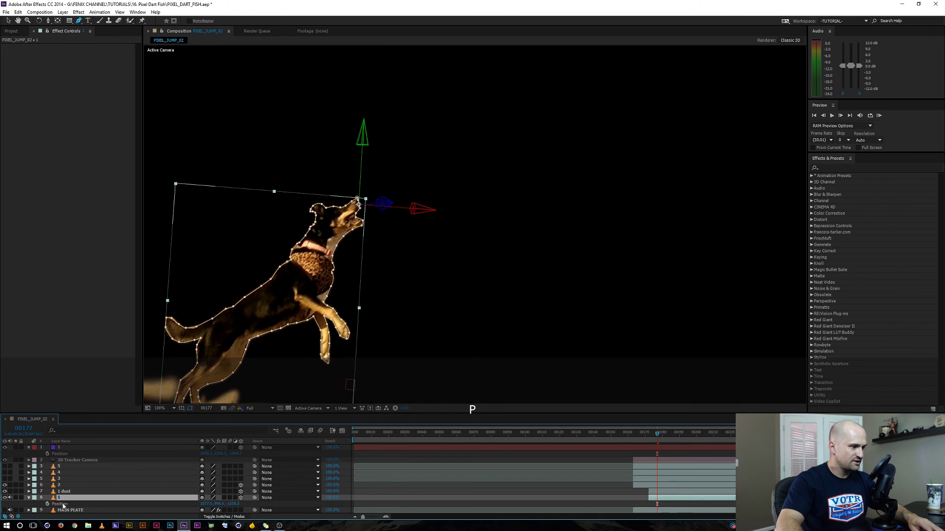
left_click(61, 504)
key("ctrl+c")
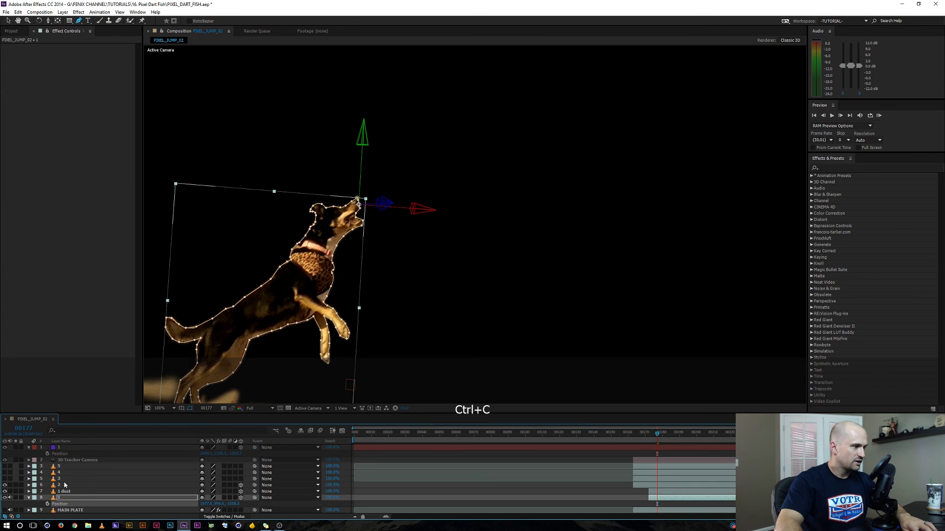
left_click(59, 486)
key("ctrl+v")
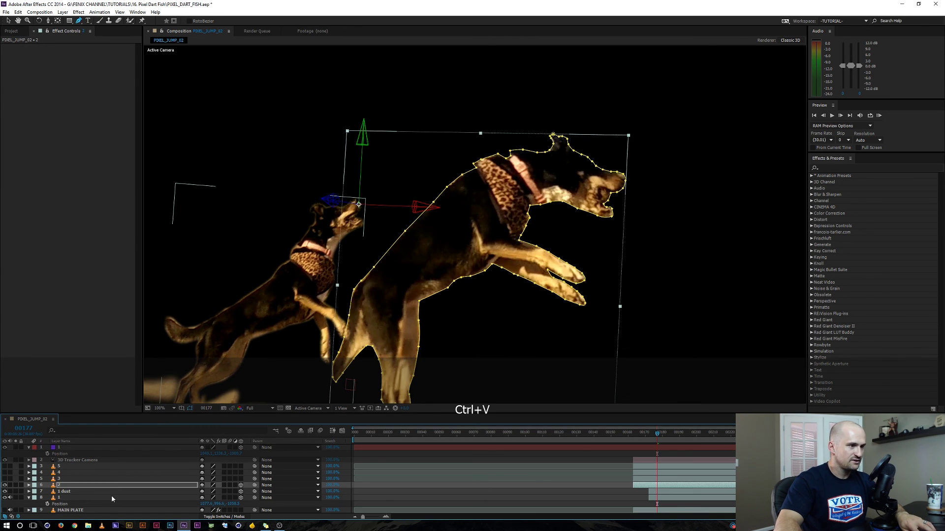
Step: Show the background plate again and nudge the layer 2 dog cutout slightly upward
left_click(29, 498)
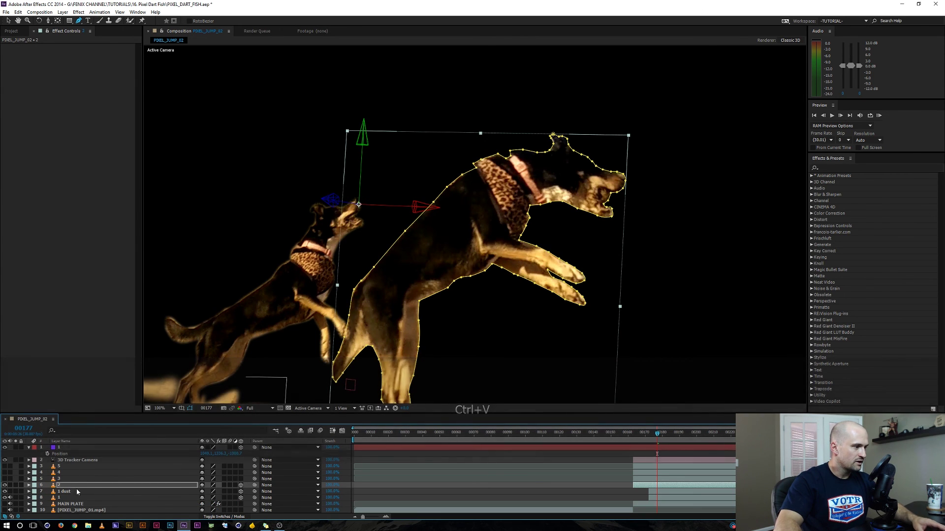
left_click(6, 509)
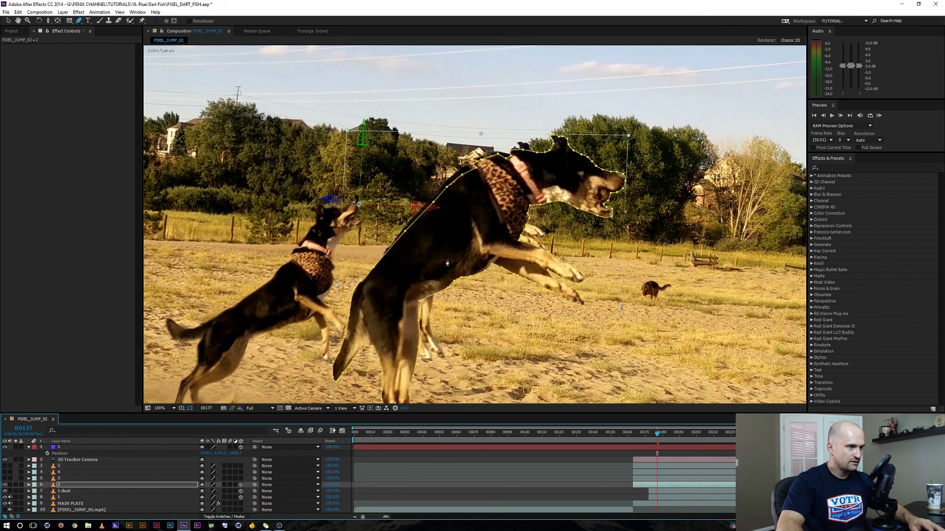
key("v")
left_click_drag(456, 240, 460, 232)
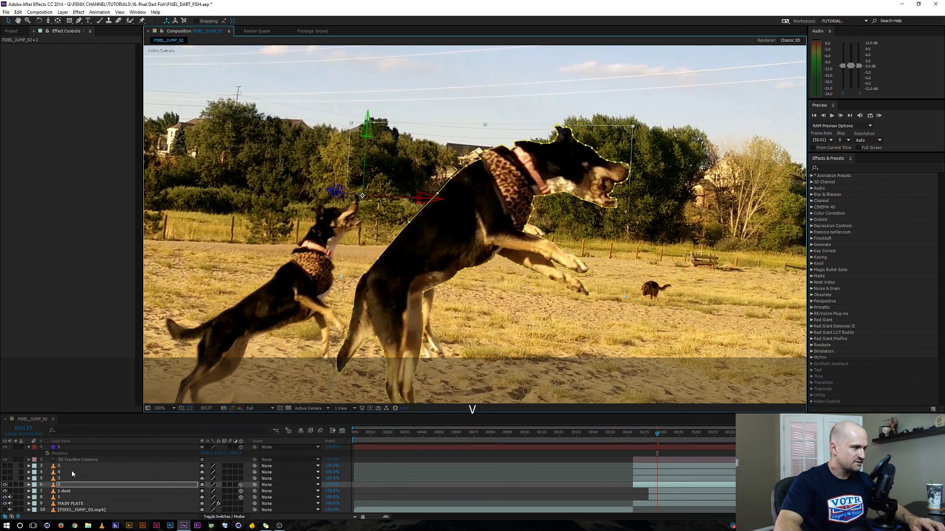
Step: Reveal layer 1's scale for comparison and set layer 2's scale to 68%
left_click(60, 498)
key("s")
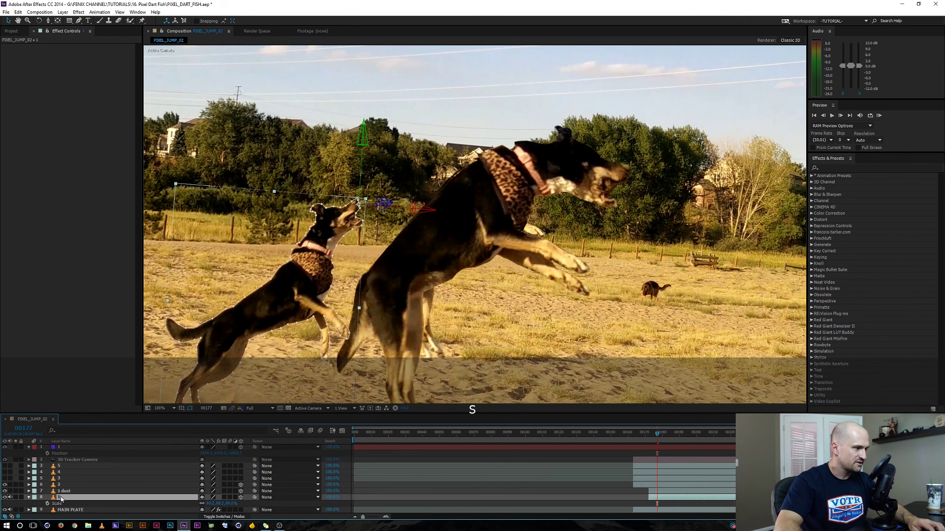
left_click(60, 485)
key("s")
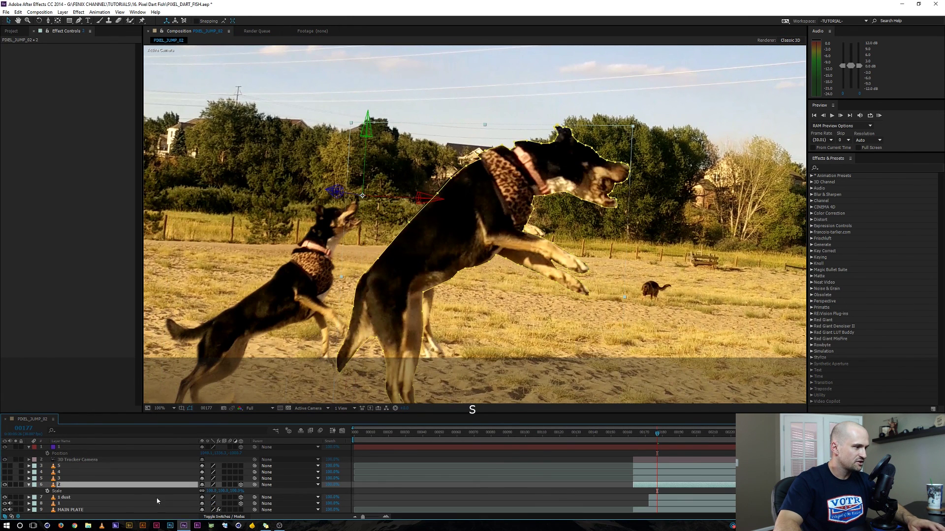
left_click(212, 491)
type("68")
key("Return")
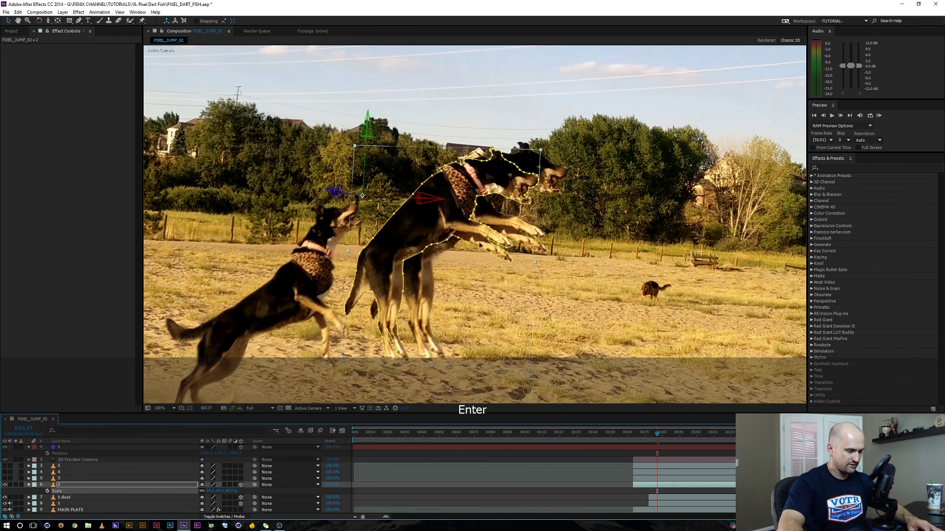
Step: Align the layer 2 cutout over the matching dog in the plate and move its anchor point down toward the hind legs
left_click_drag(412, 217, 452, 221)
key("s")
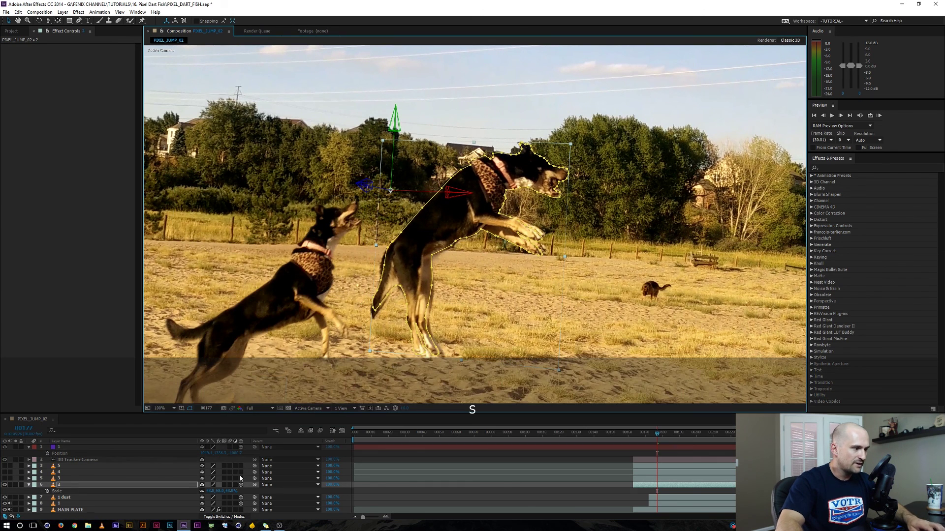
left_click_drag(426, 234, 423, 230)
key("y")
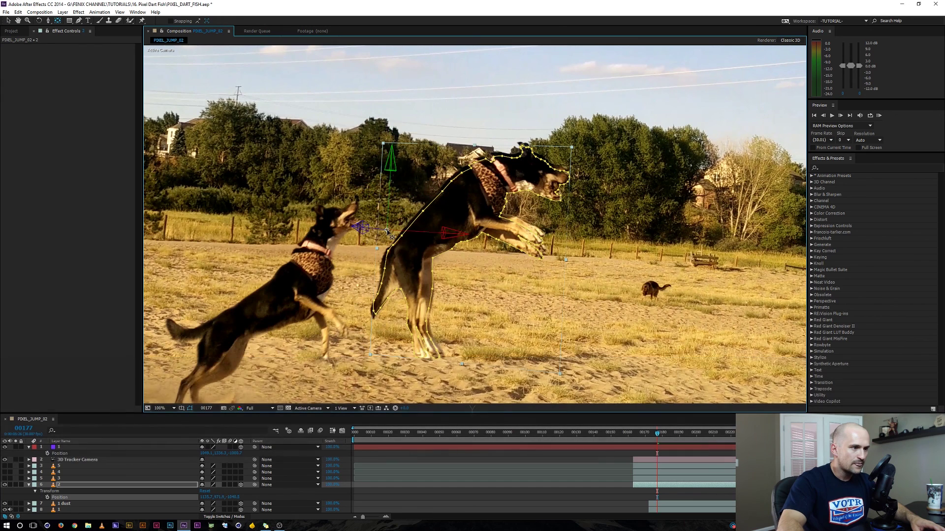
left_click_drag(391, 192, 383, 319)
Step: Reposition layer 2's anchor point relative to the cutout's plane in the Top view, and return to the Active Camera view
key("Escape")
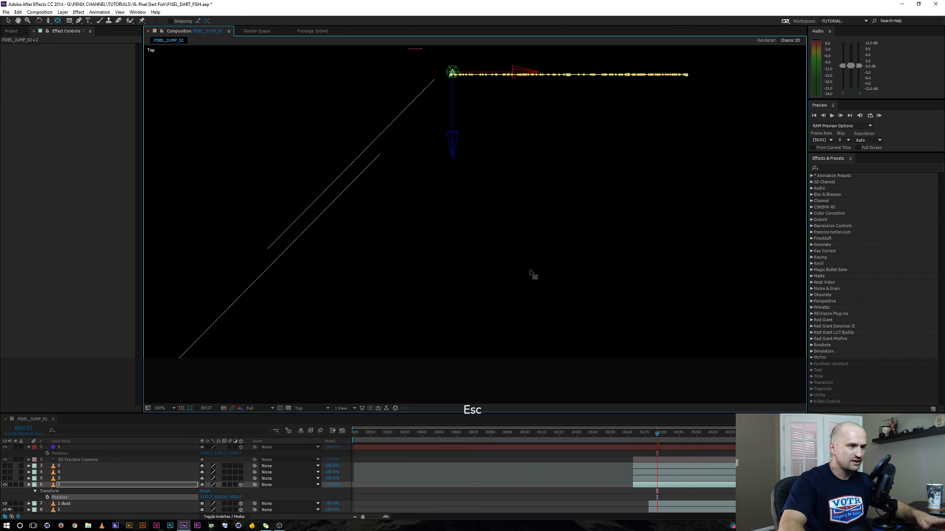
left_click_drag(461, 83, 467, 148)
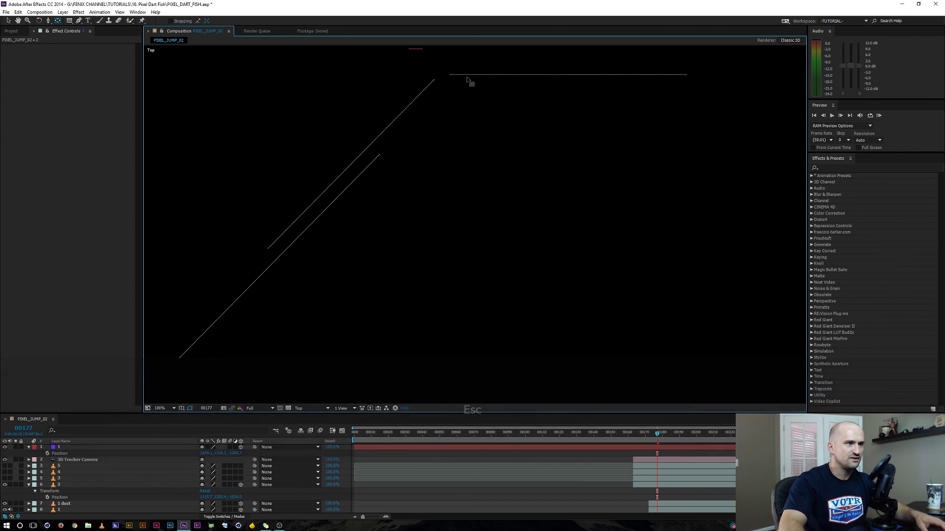
left_click(476, 79)
scroll(475, 79, "up", 2)
key("space")
left_click_drag(458, 81, 479, 217)
scroll(479, 217, "up", 2)
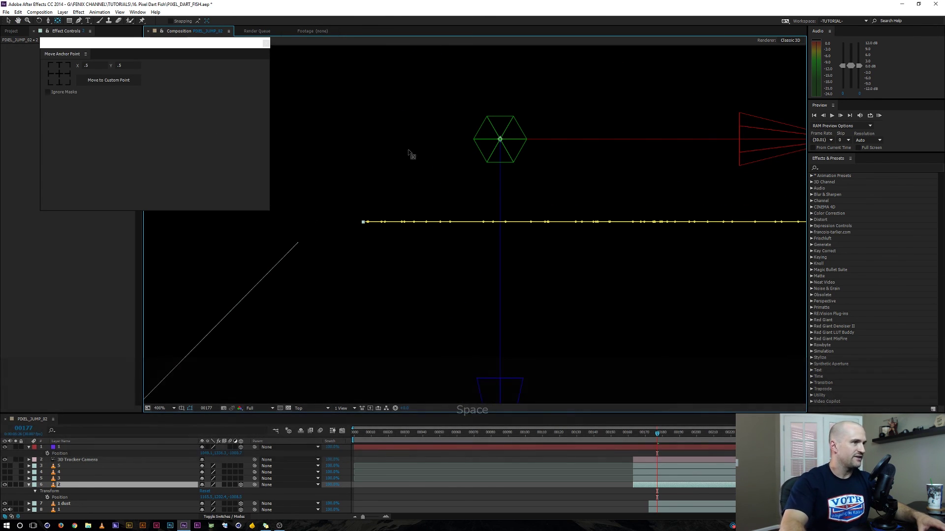
left_click(484, 145)
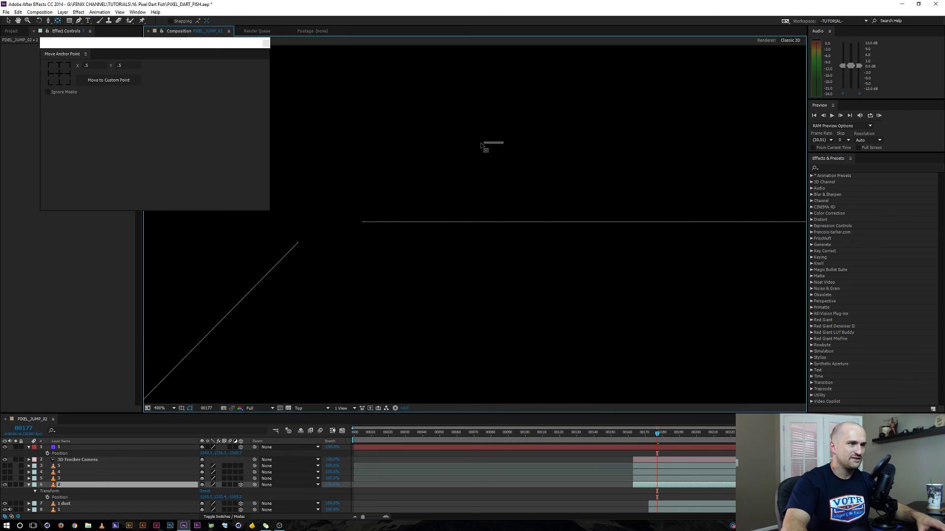
left_click(493, 222)
key("Escape")
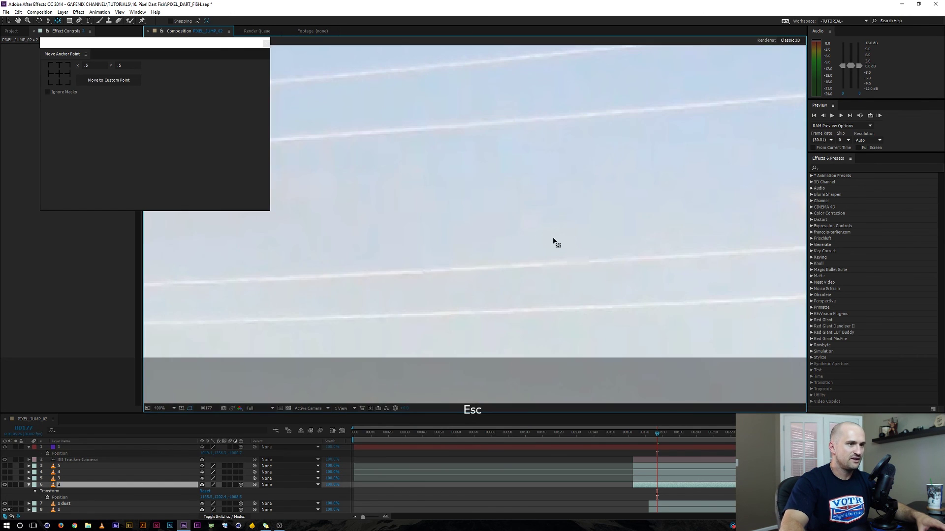
Step: Set layer 2's anchor point to the cutout's lower-left corner and move it to the tip of the dog's tail
scroll(552, 242, "down", 4)
scroll(453, 273, "up", 2)
key("space")
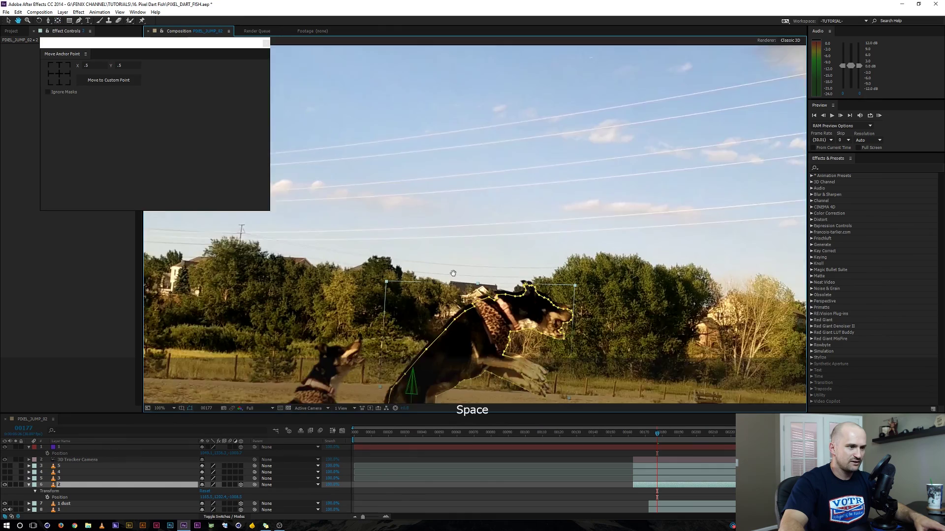
scroll(452, 274, "up", 4)
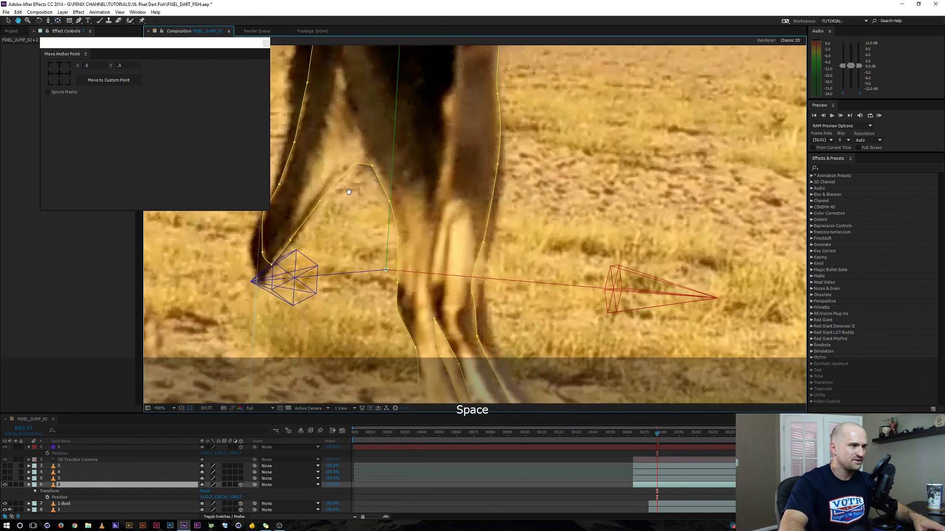
left_click_drag(348, 192, 427, 171)
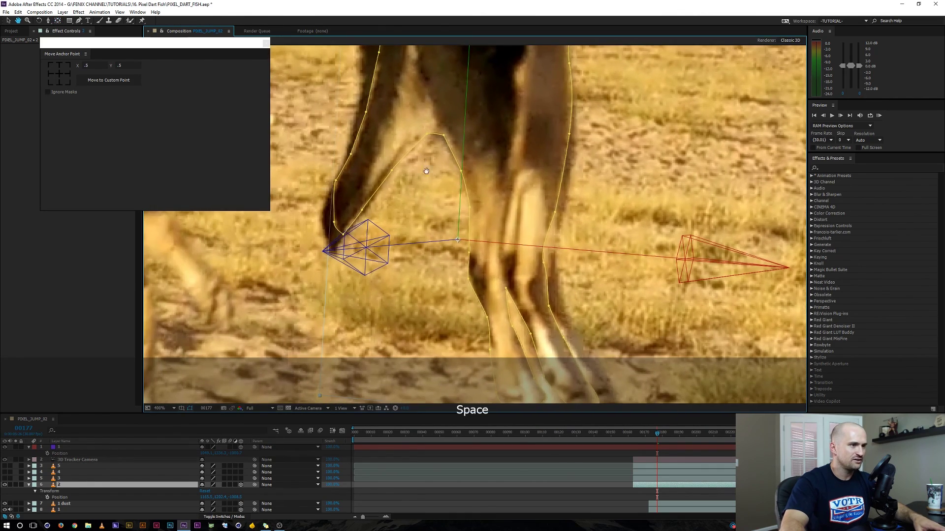
scroll(403, 264, "down", 2)
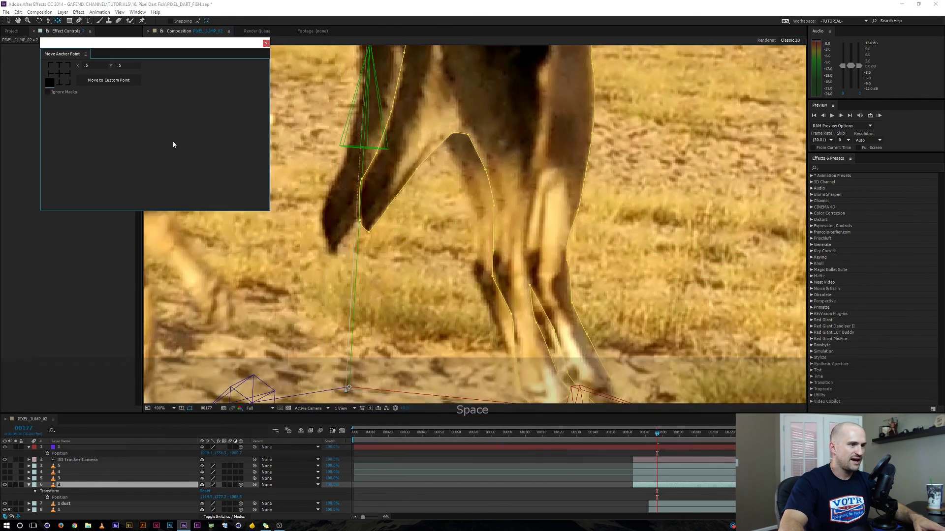
left_click_drag(410, 306, 422, 228)
Step: Close the Move Anchor Point panel, shift layer 2 along its Z axis in the Top view, and return to Active Camera
key("Escape")
scroll(525, 238, "down", 3)
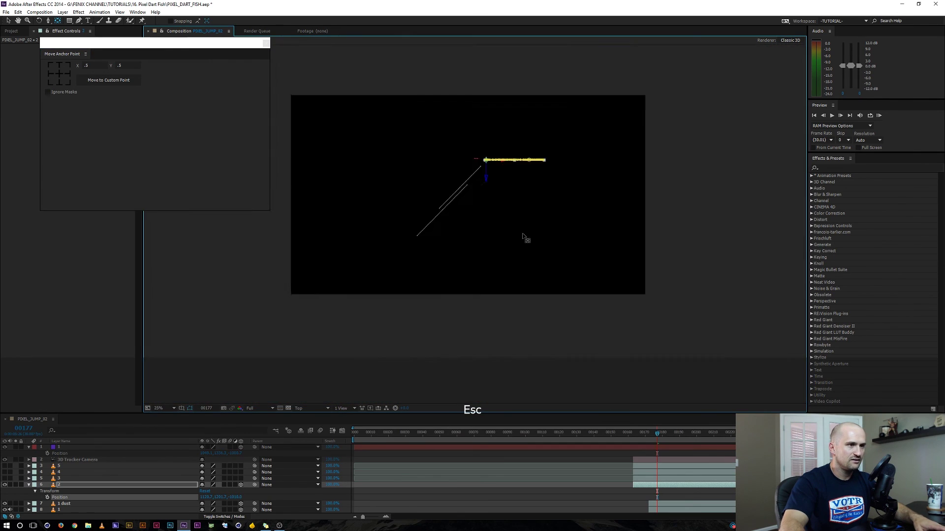
scroll(521, 232, "up", 4)
left_click_drag(540, 161, 540, 226)
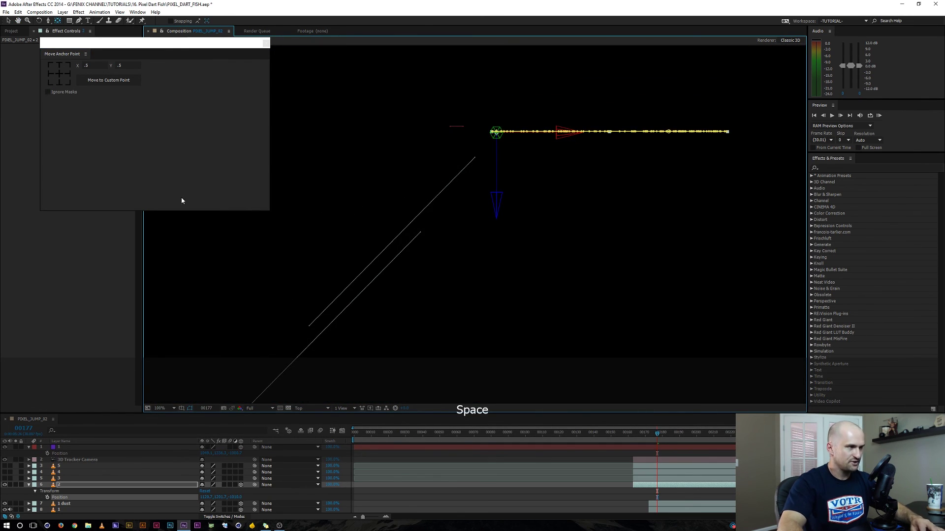
left_click(266, 43)
key("v")
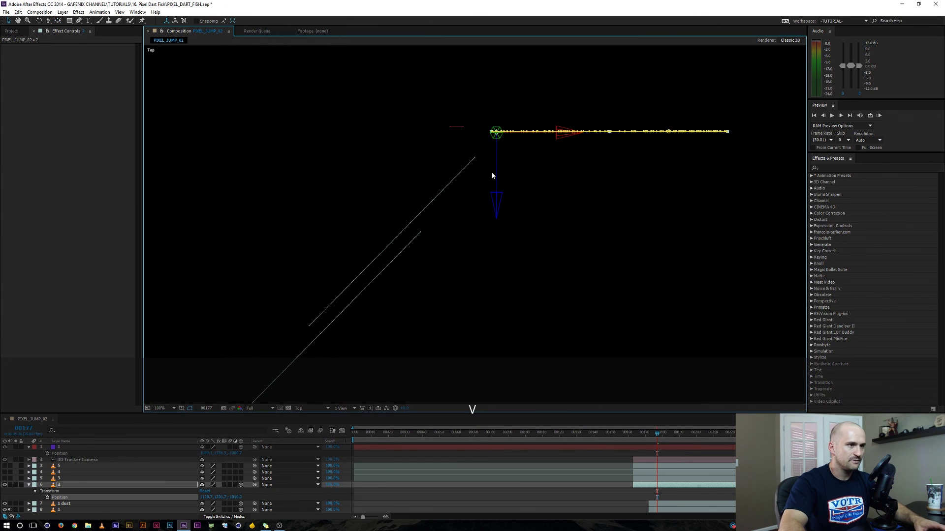
left_click_drag(496, 172, 498, 198)
key("Escape")
key("space")
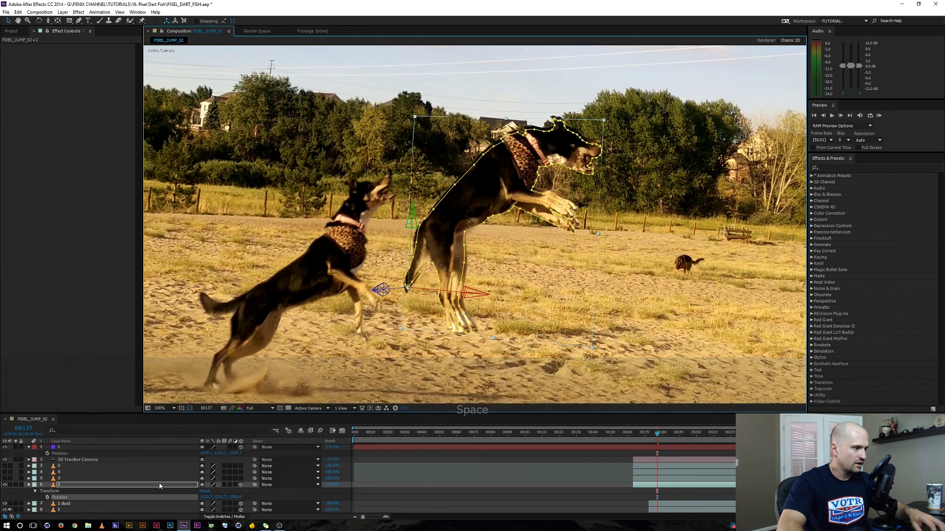
Step: Try a slightly larger scale and a changed Y orientation on layer 2, checking the fit against the plate at reduced opacity
key("s")
mouse_move(210, 494)
left_mouse_down()
mouse_move(232, 495)
mouse_move(220, 494)
left_mouse_up()
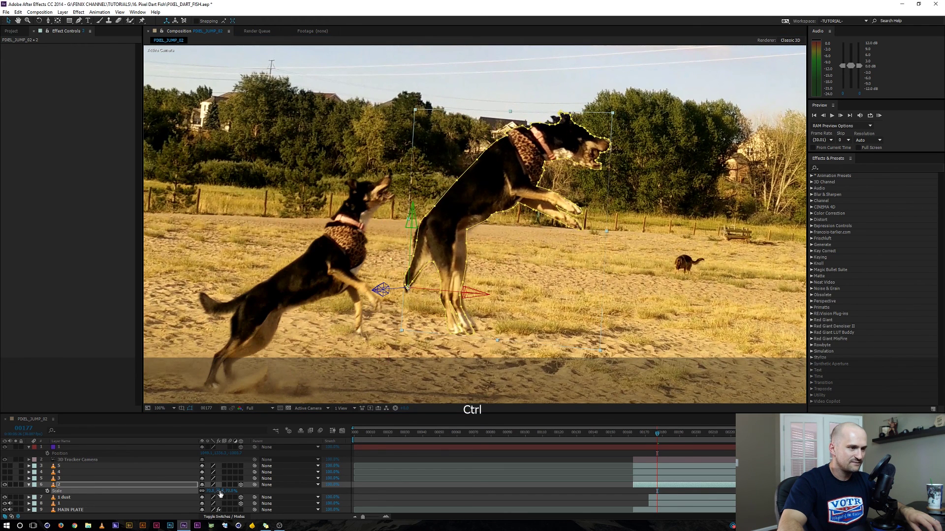
key("r")
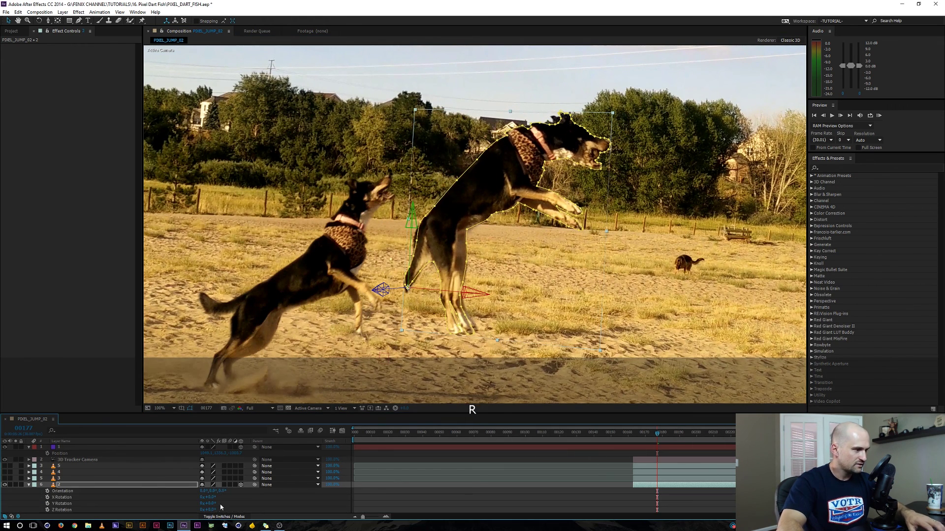
mouse_move(212, 495)
left_mouse_down()
mouse_move(180, 490)
mouse_move(199, 494)
left_mouse_up()
key("t")
key("s")
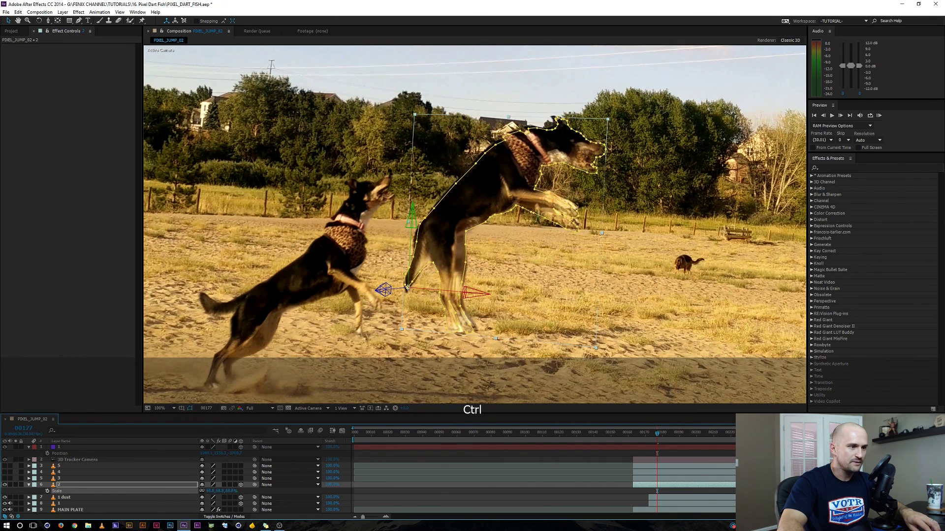
key("r")
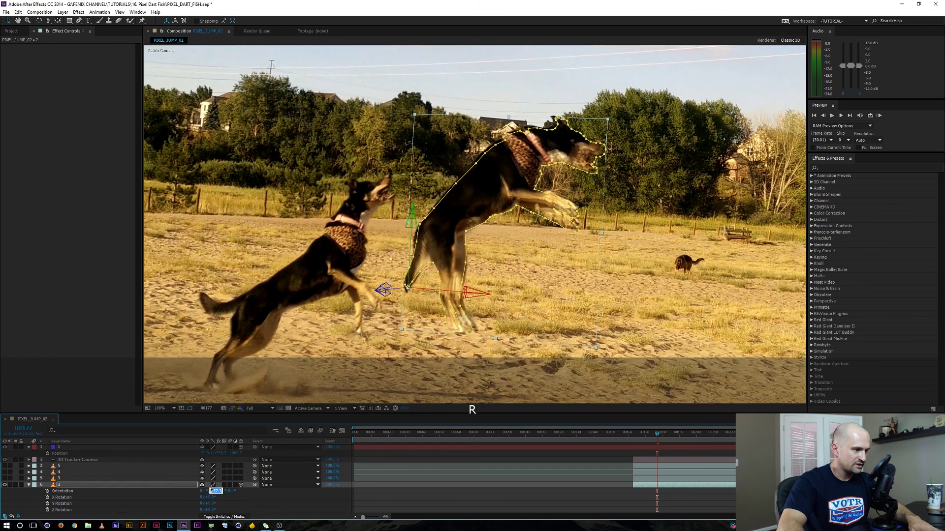
key("Return")
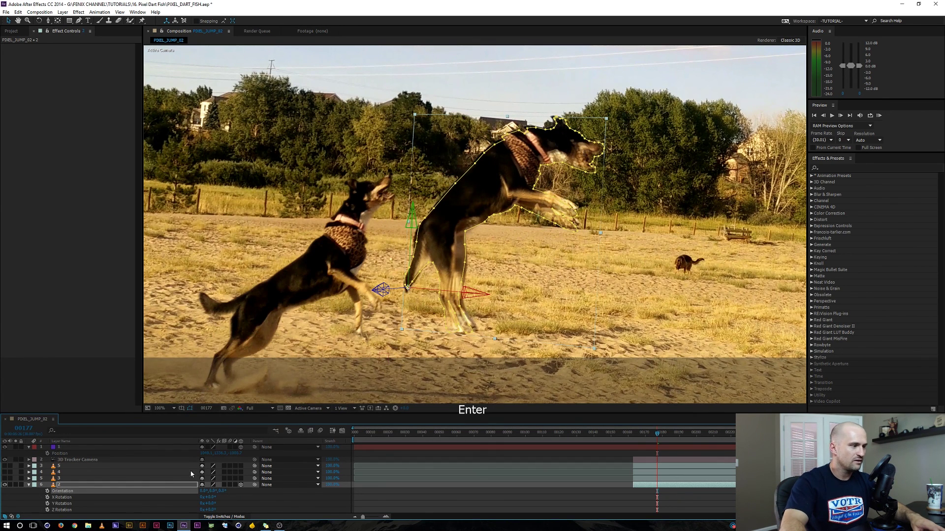
Step: Restore layer 2's opacity to 100% and fine-tune its scale to match the dog in the plate
key("t")
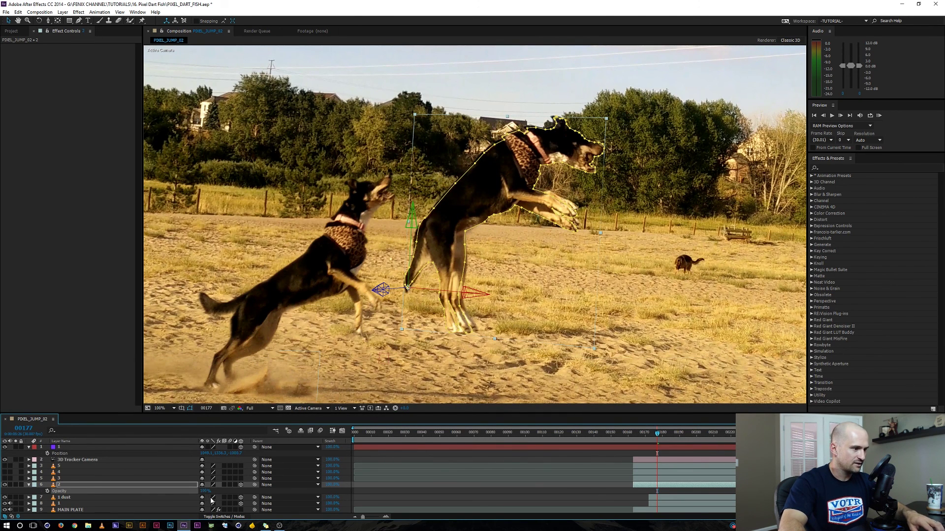
key("s")
left_click_drag(211, 491, 216, 491)
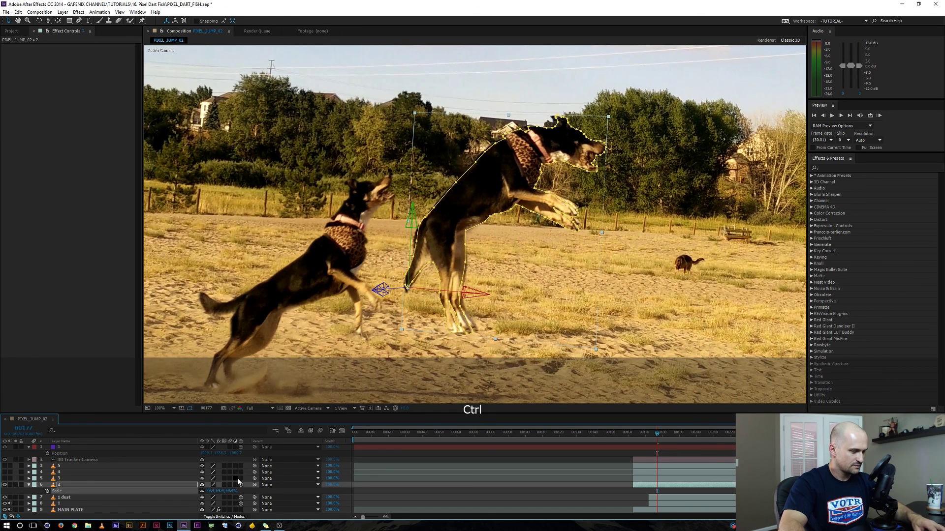
Step: Feather layer 2's mask by 5 pixels and hide the layer controls to check the cutout
type("f")
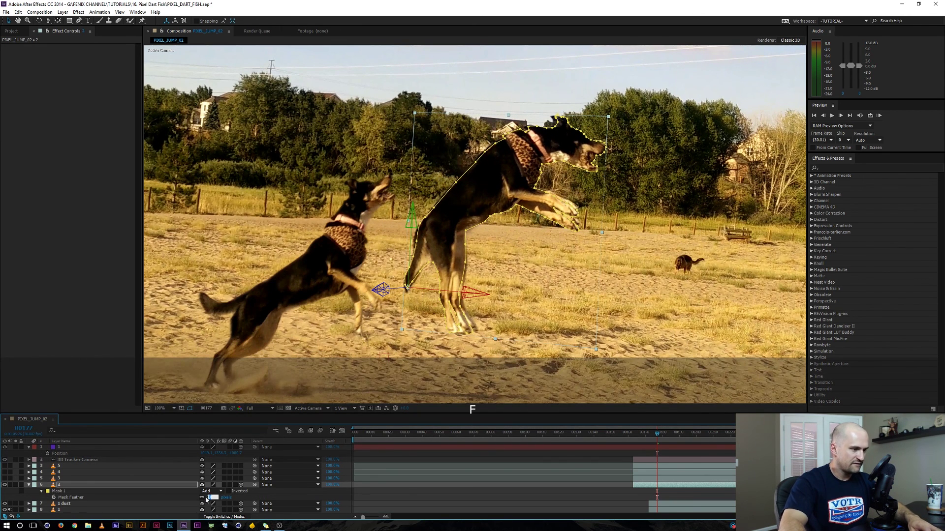
type("5")
key("Return")
key("ctrl+shift+h")
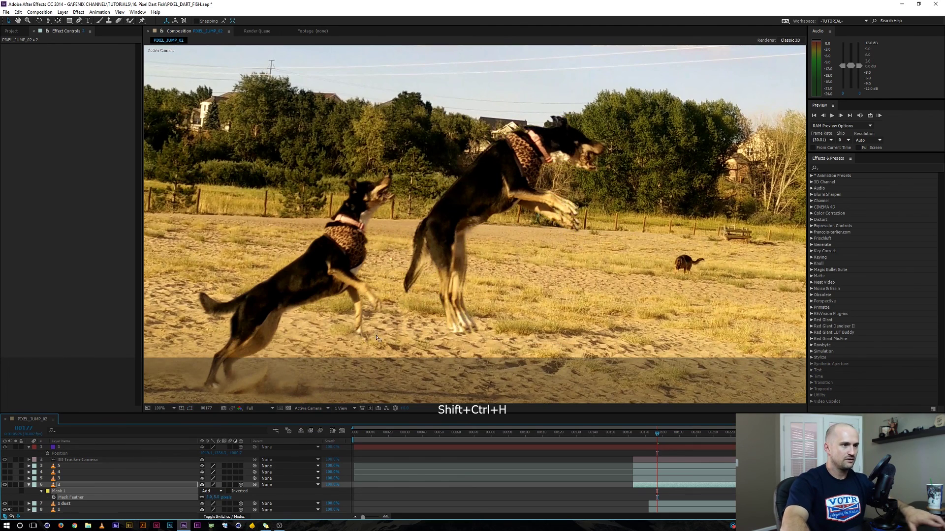
scroll(439, 301, "down", 2)
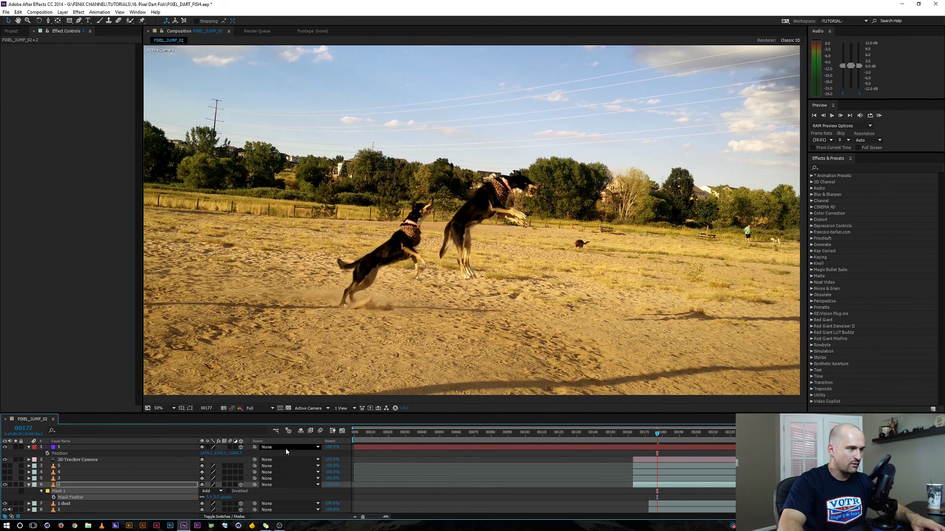
Step: Trim the start of layer 2 to frame 177
left_click(54, 486)
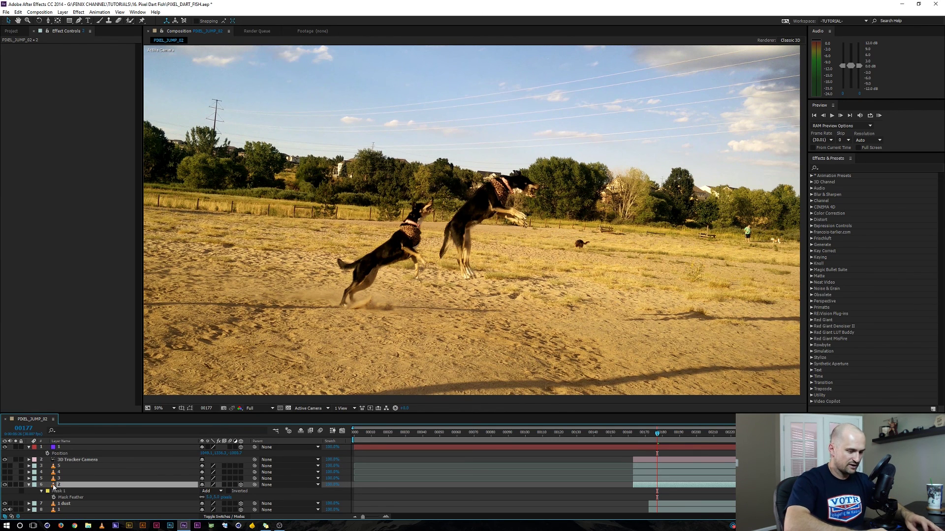
key("alt+bracketleft")
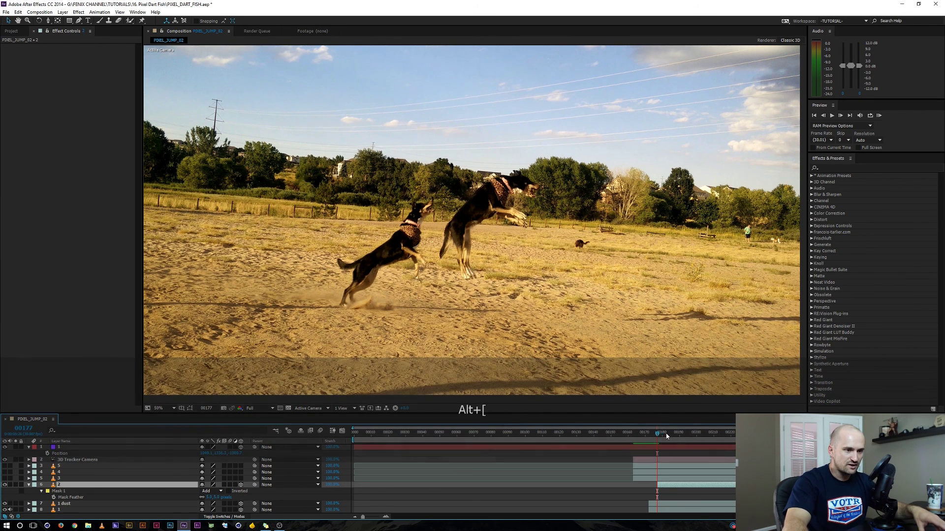
left_click_drag(656, 436, 621, 435)
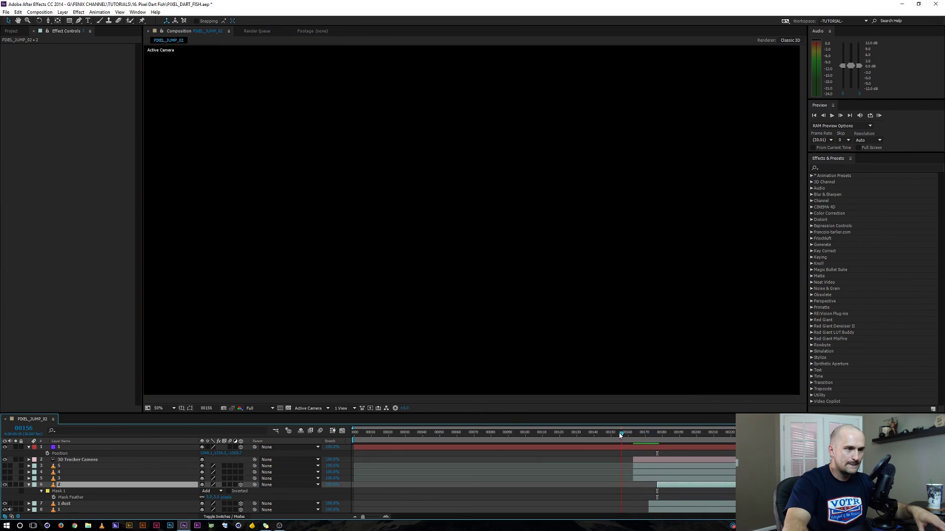
Step: Turn on visibility of the original footage layer below MAIN PLATE and scrub through the composite to frame 177
key("grave")
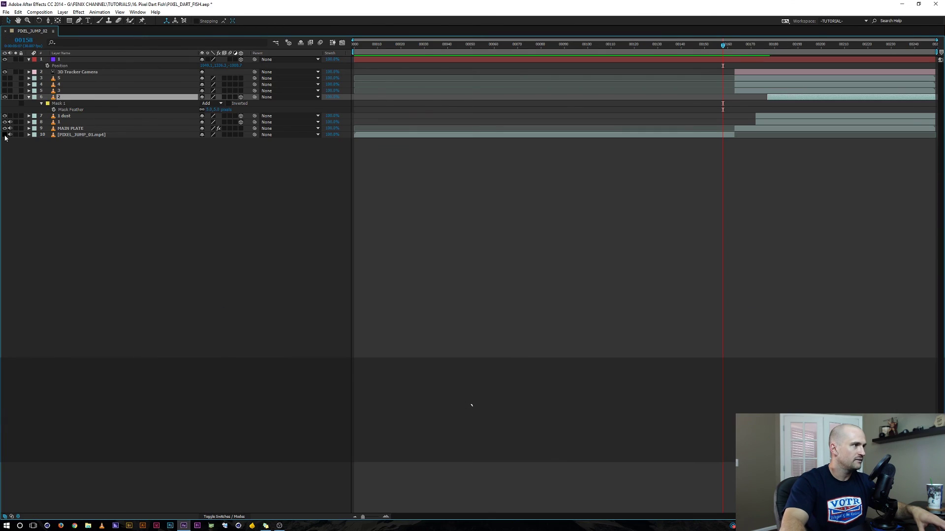
key("grave")
scroll(586, 460, "right", 5)
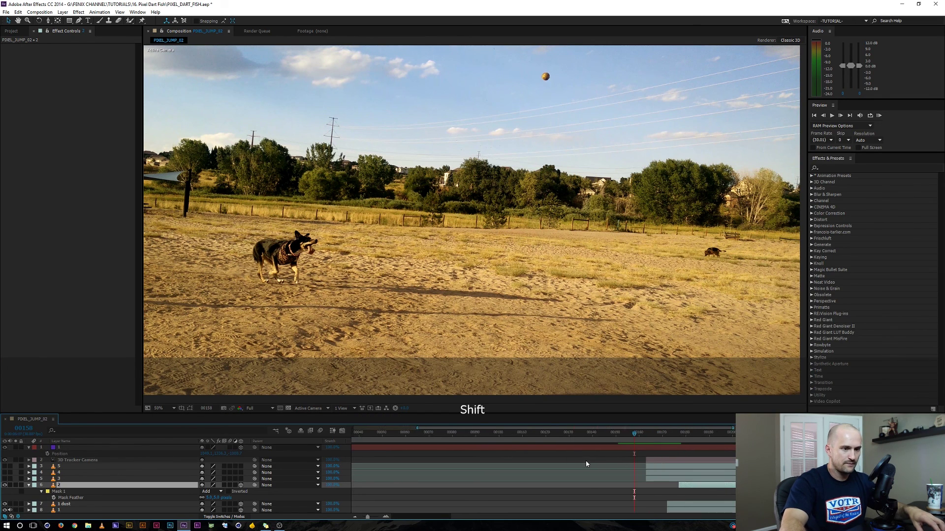
left_click_drag(568, 438, 612, 434)
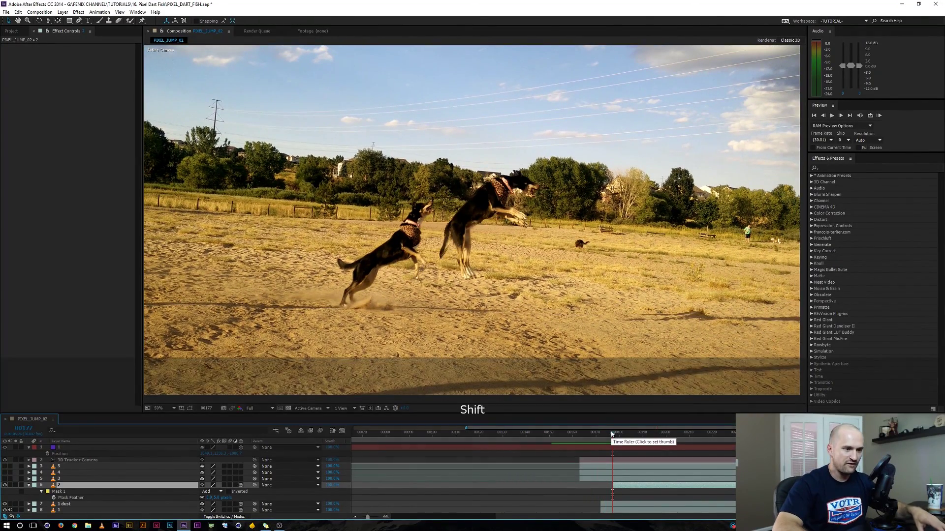
Step: Advance to frame 182, where the dog is in mid-air, and make layer 3 visible
key("Page_Down")
key("Page_Down")
key("Page_Down")
key("Page_Down")
key("Page_Down")
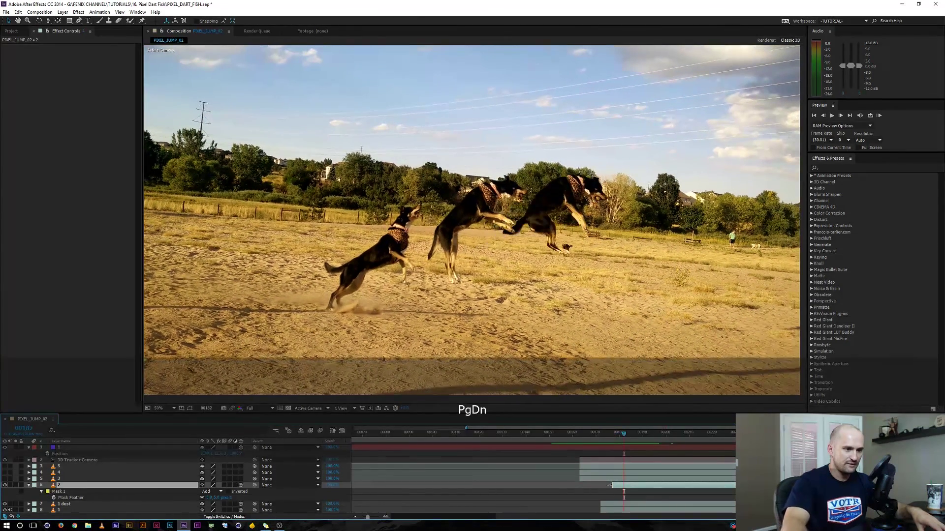
left_click(586, 480)
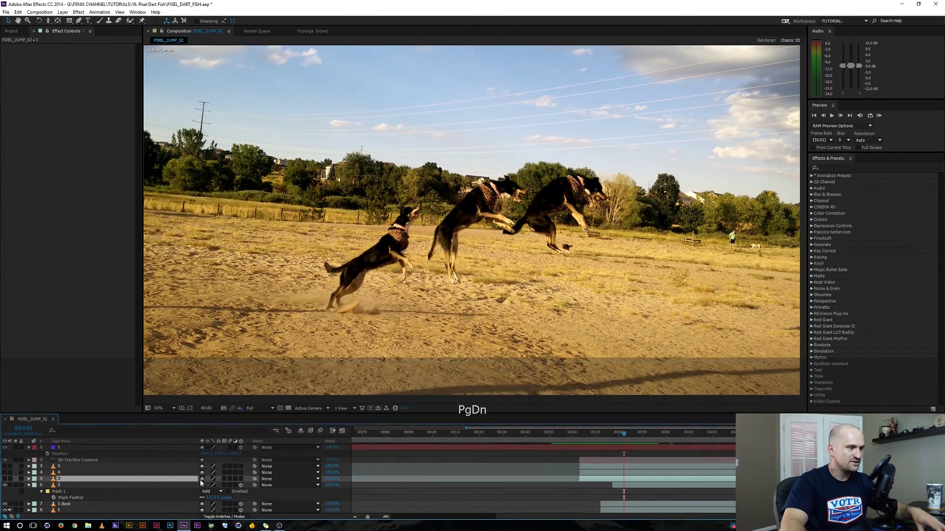
left_click(5, 479)
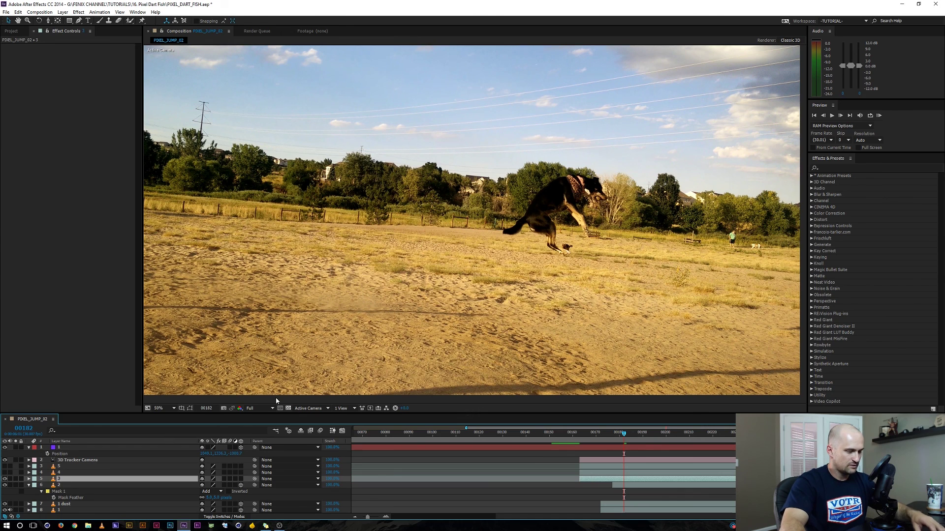
Step: Freeze layer 3 at frame 182 and trim its start to that frame
right_click(62, 482)
mouse_move(101, 233)
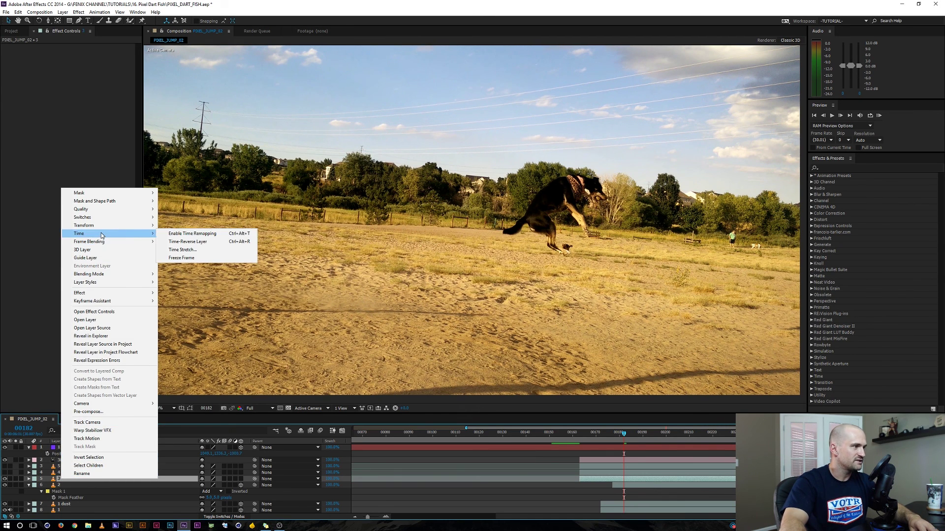
left_click(177, 233)
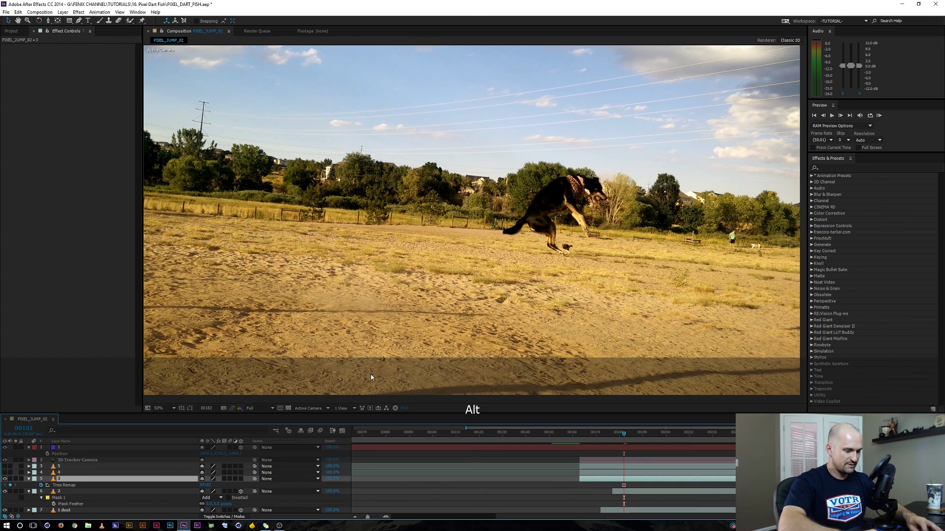
key("alt+bracketleft")
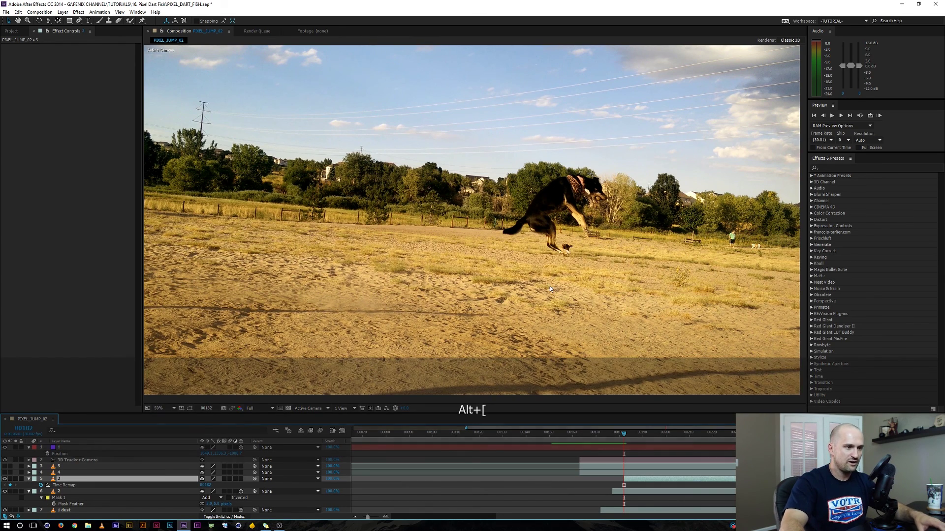
Step: Start a mask on the frozen dog of layer 3 at frame 182, tracing from the belly around the front legs
scroll(555, 235, "up", 2)
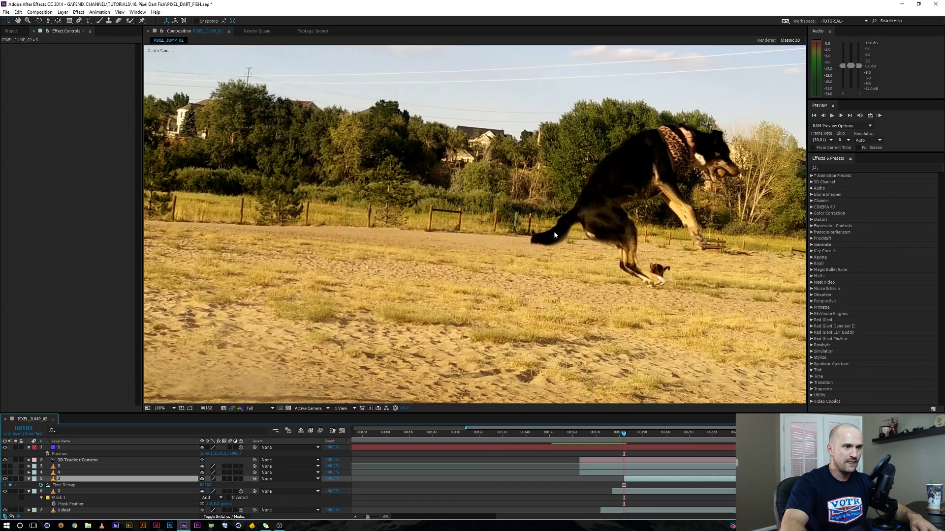
key("space")
left_click_drag(597, 220, 425, 194)
scroll(484, 197, "up", 2)
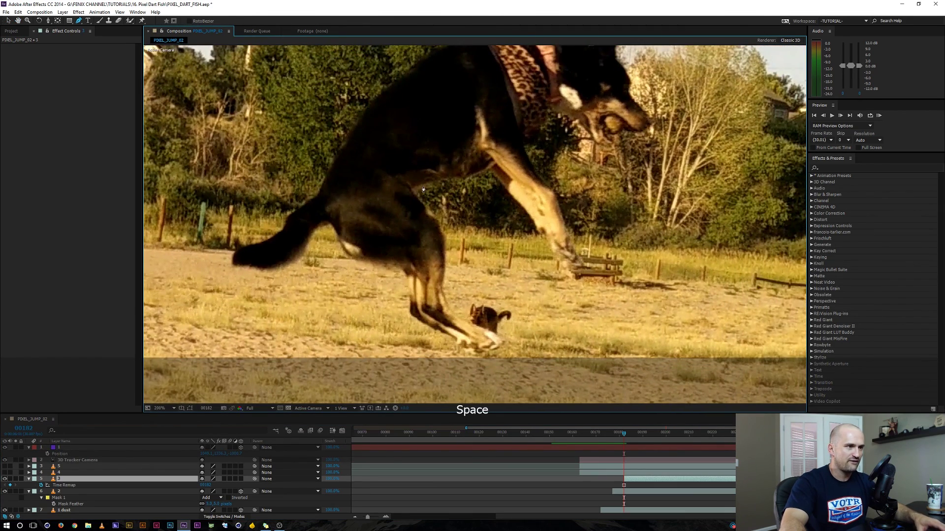
left_click(423, 186)
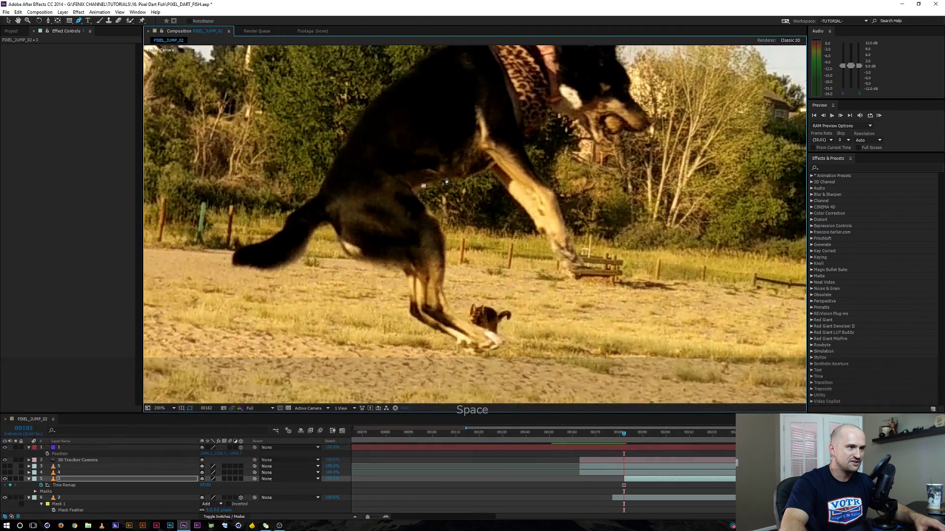
left_click(487, 170)
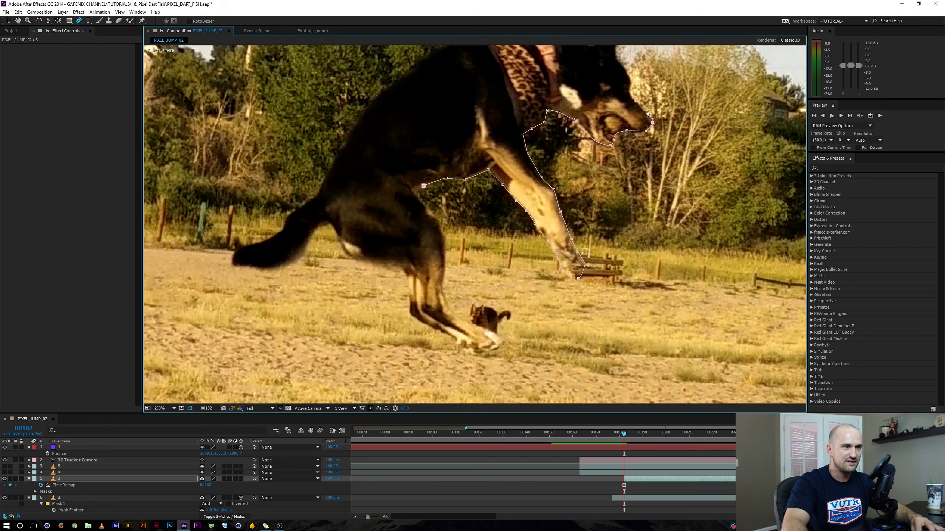
Step: Continue the layer 3 mask closely around the dog's muzzle, forehead and ear to the back of the neck
left_click_drag(654, 129, 611, 163)
scroll(611, 163, "up", 2)
left_click(482, 249)
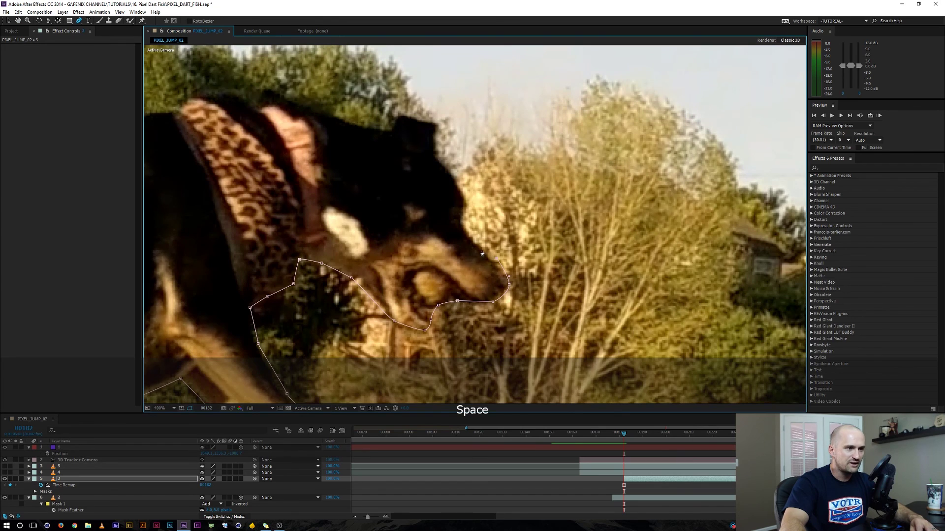
left_click(471, 236)
left_click(461, 218)
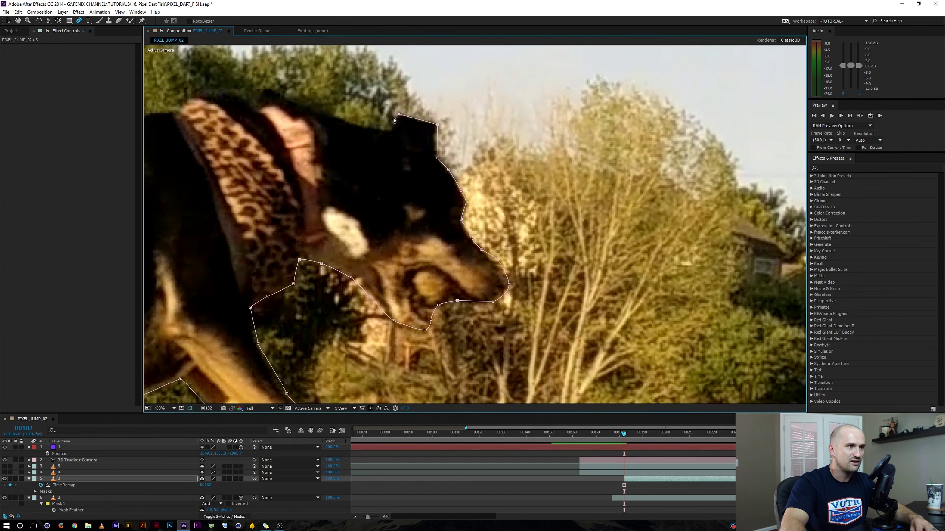
left_click_drag(391, 130, 502, 191)
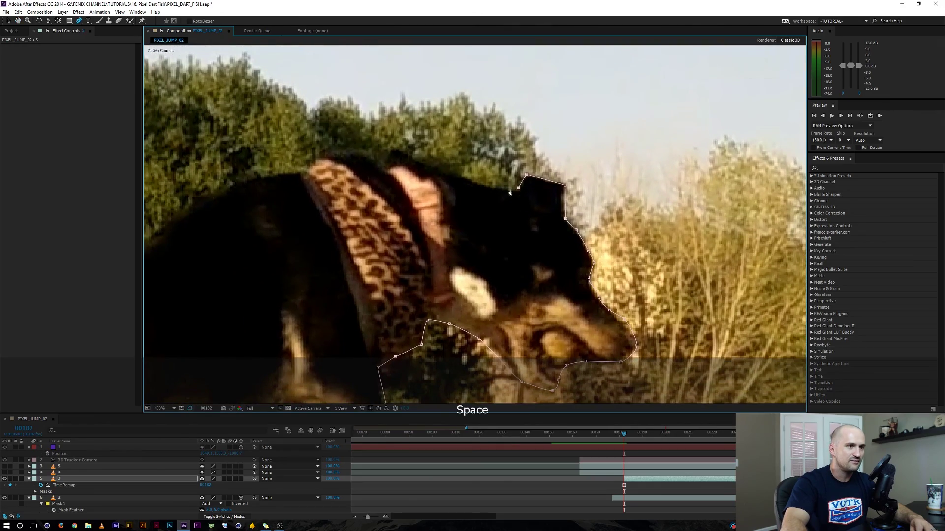
left_click(487, 186)
left_click(455, 174)
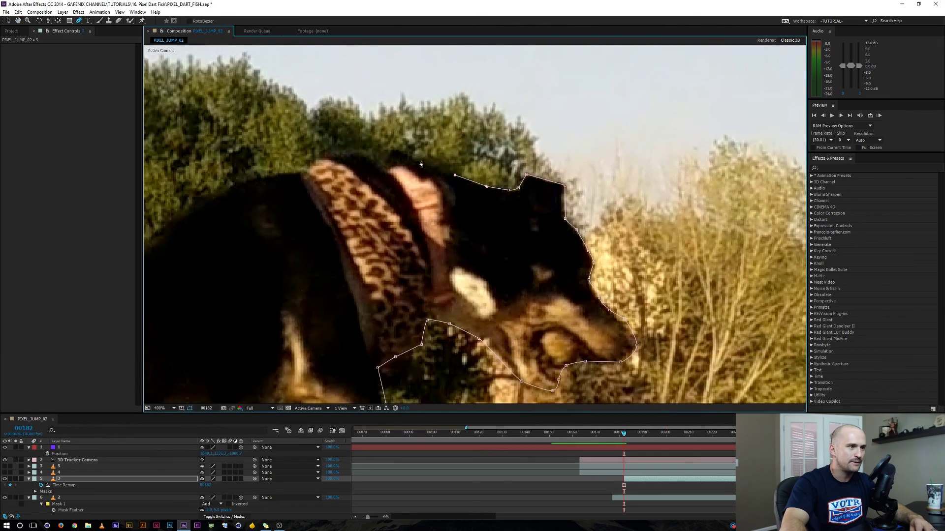
Step: Finish the dog cutout on layer 3 and trim the start of layer 4 to frame 187
left_click_drag(395, 152, 305, 308)
scroll(305, 308, "down", 3)
key("alt+bracketleft")
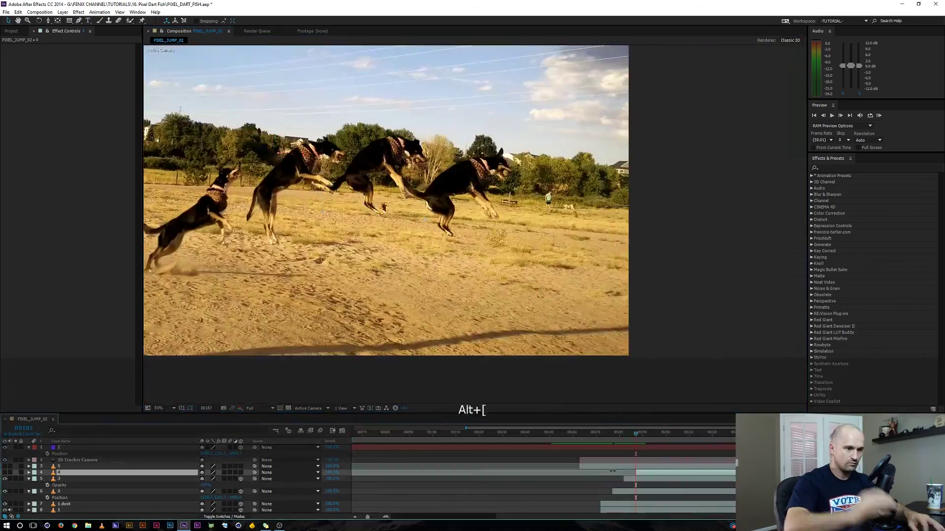
Step: Cut out the mid-air dog on layer 4 with a mask traced around its body at frame 187
scroll(302, 136, "up", 3)
left_click_drag(301, 135, 374, 206)
scroll(374, 207, "down", 3)
key("ctrl+Up")
key("Page_Down")
key("Page_Down")
key("Page_Down")
key("Page_Down")
key("Page_Down")
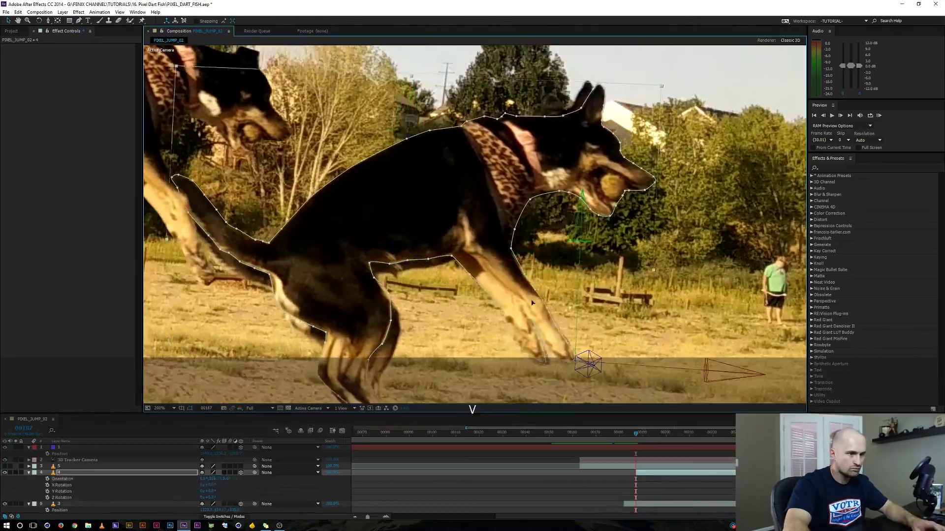
Step: Cut out the descending dog on layer 5 with a feathered mask and step forward to check the aligned cutouts
scroll(446, 157, "up", 2)
scroll(446, 158, "up", 2)
scroll(446, 158, "down", 2)
scroll(446, 158, "down", 2)
key("Page_Down")
key("Page_Down")
key("Page_Down")
key("Page_Down")
key("Page_Down")
key("Page_Down")
key("Page_Down")
key("Page_Down")
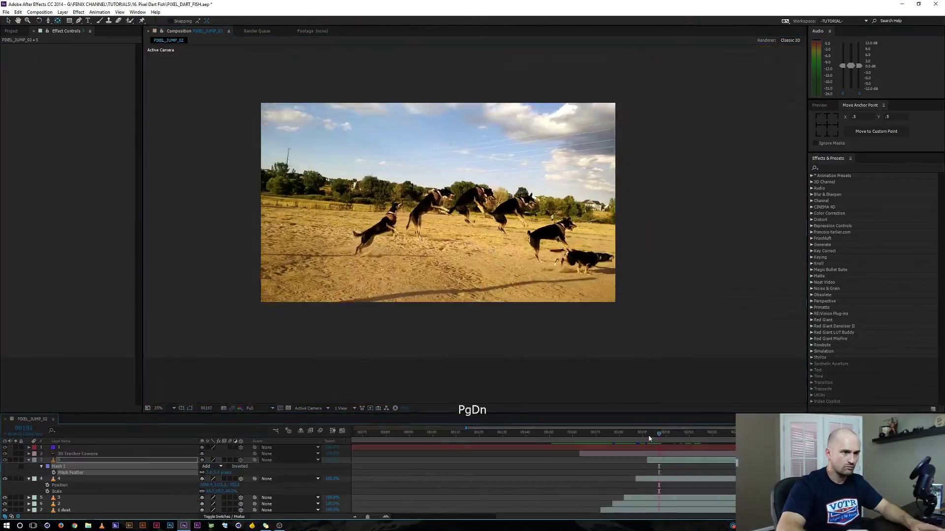
Step: Scrub back through the composite to frame 180 to check the row of frozen dogs
scroll(402, 278, "up", 4)
scroll(401, 278, "down", 2)
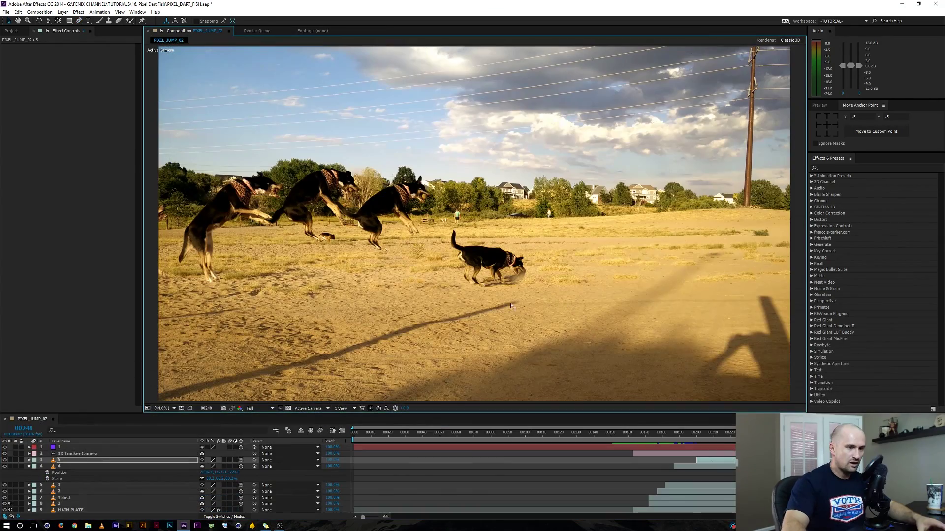
left_click(692, 433)
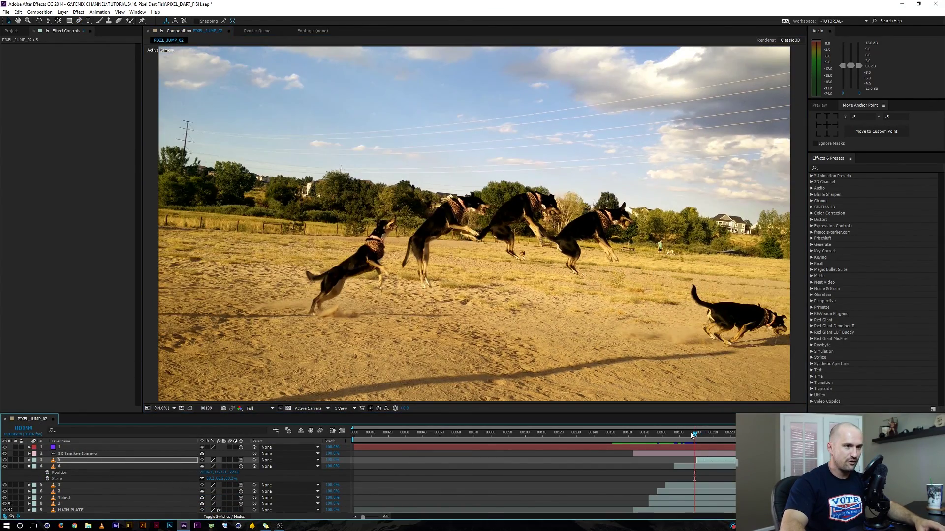
left_click_drag(667, 434, 660, 435)
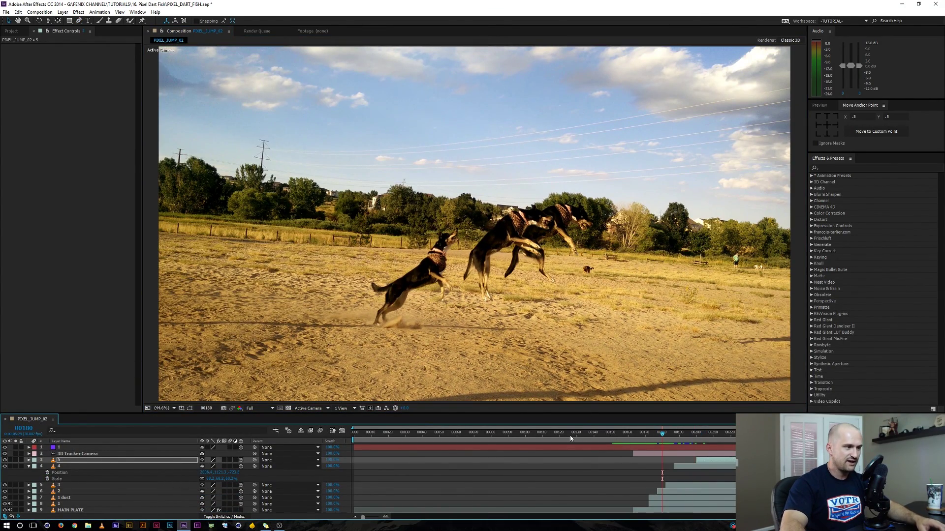
Step: Enable motion blur on all layers and for the composition, and scrub to frame 215 to check the blur
left_click(28, 468)
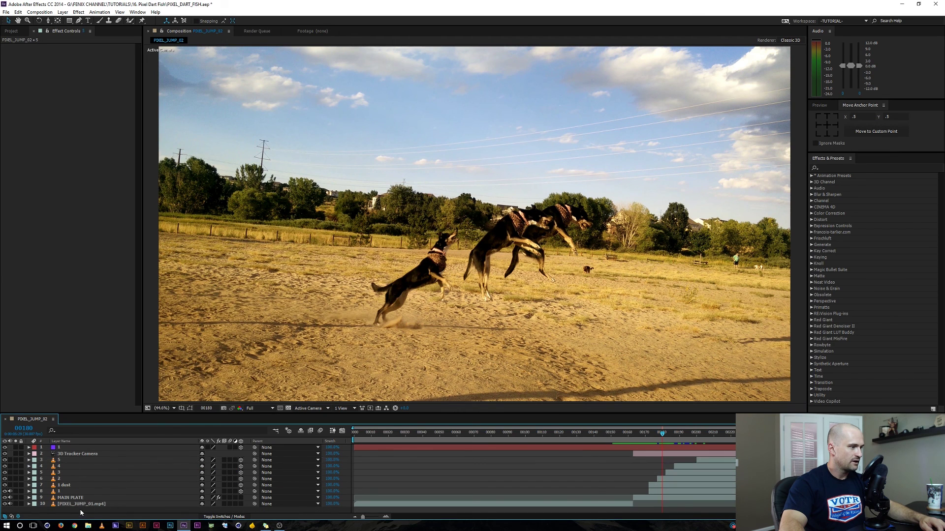
key("ctrl+a")
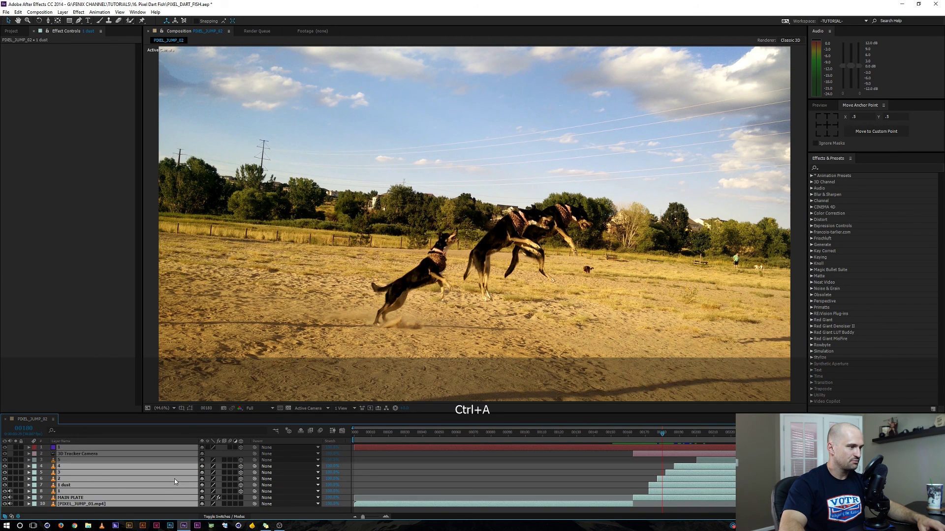
left_click(230, 466)
left_click(320, 431)
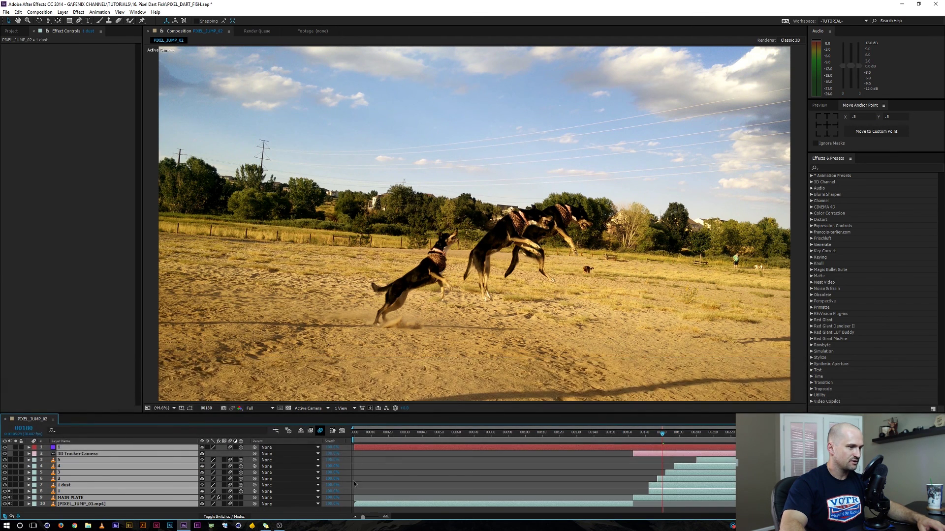
left_click(323, 512)
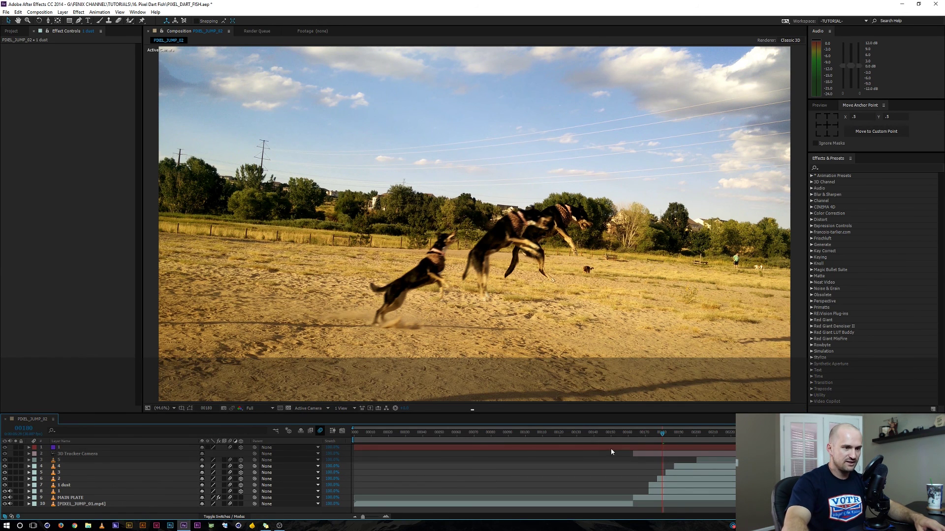
left_click_drag(651, 431, 722, 435)
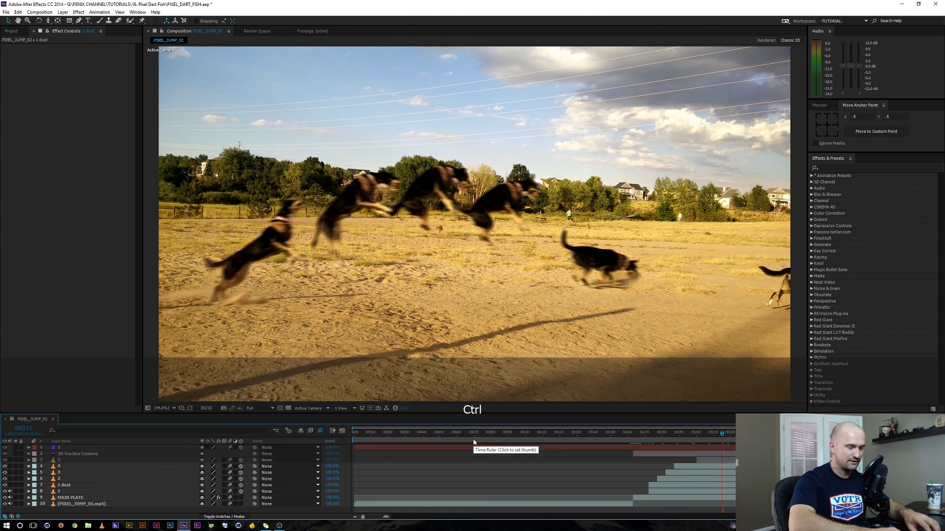
Step: Set the composition's motion blur shutter angle to 180 degrees
key("ctrl+k")
left_click_drag(162, 44, 95, 46)
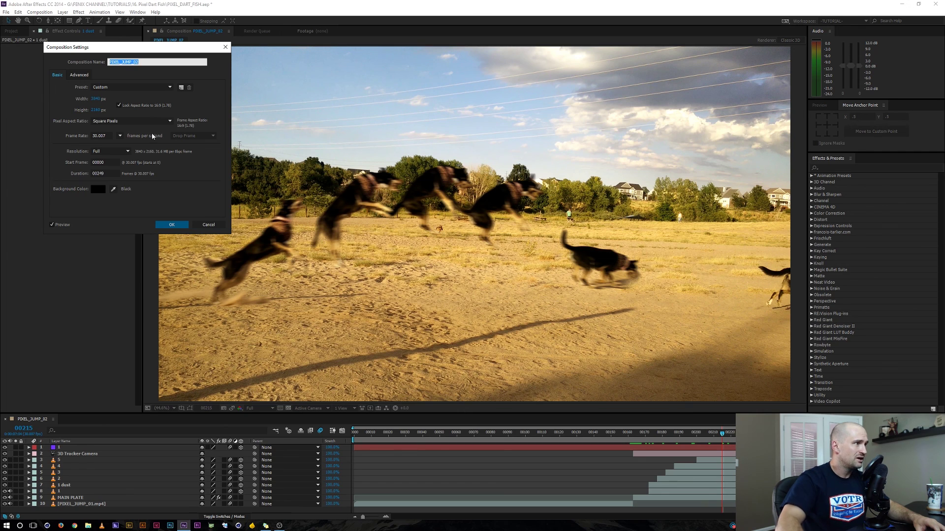
left_click(80, 75)
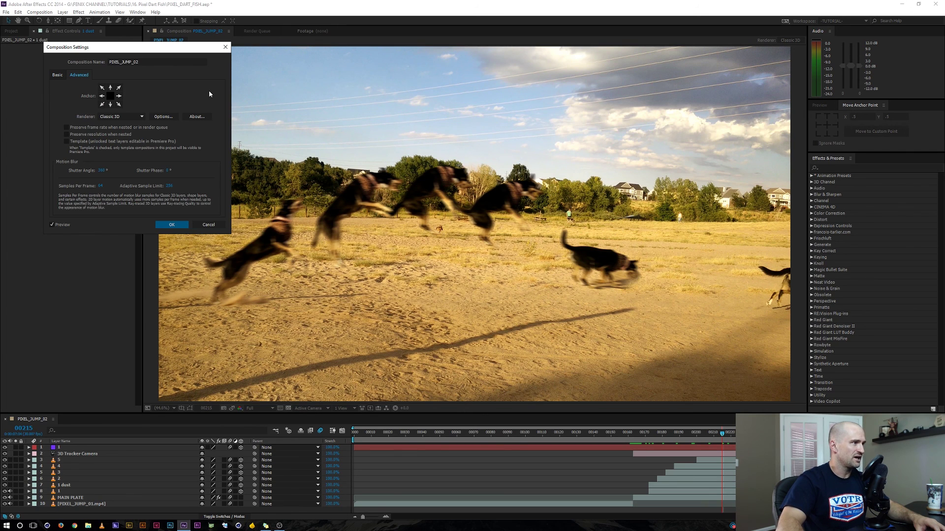
left_click(102, 170)
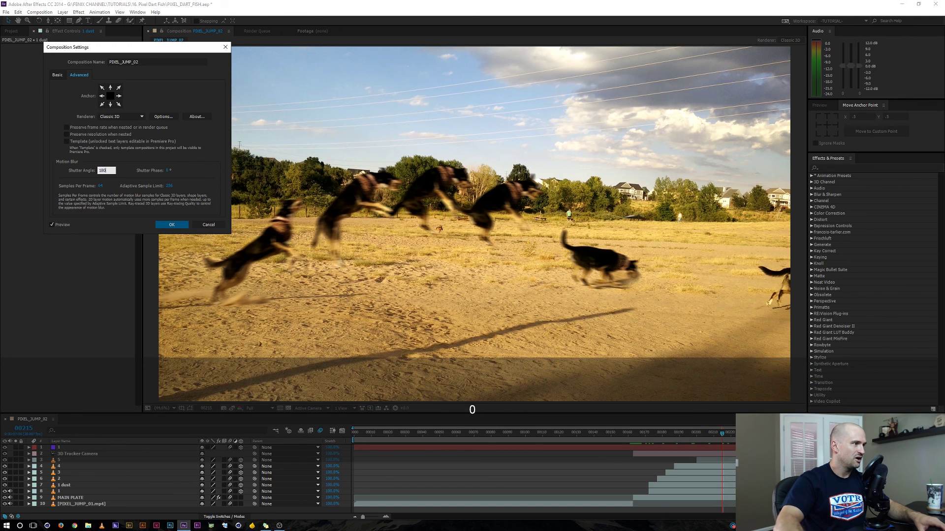
type("180")
key("Tab")
left_click(104, 187)
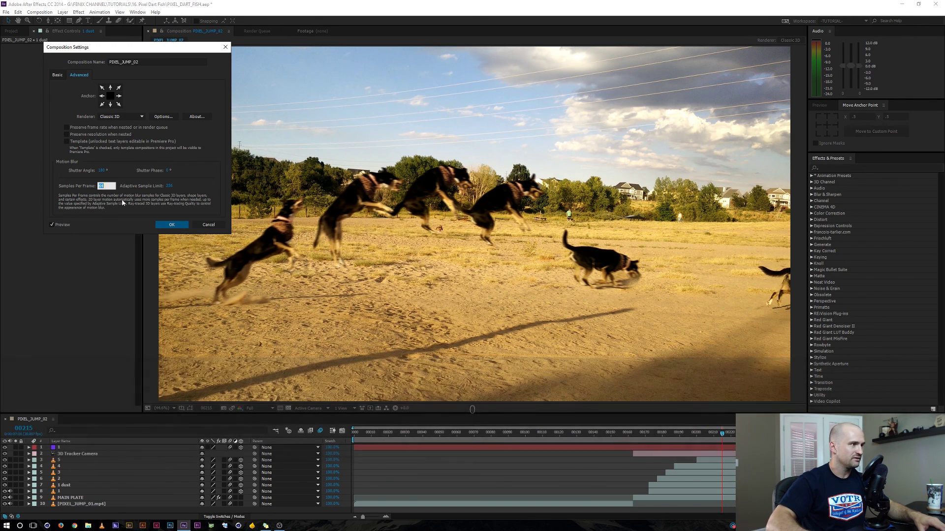
key("Return")
key("Return")
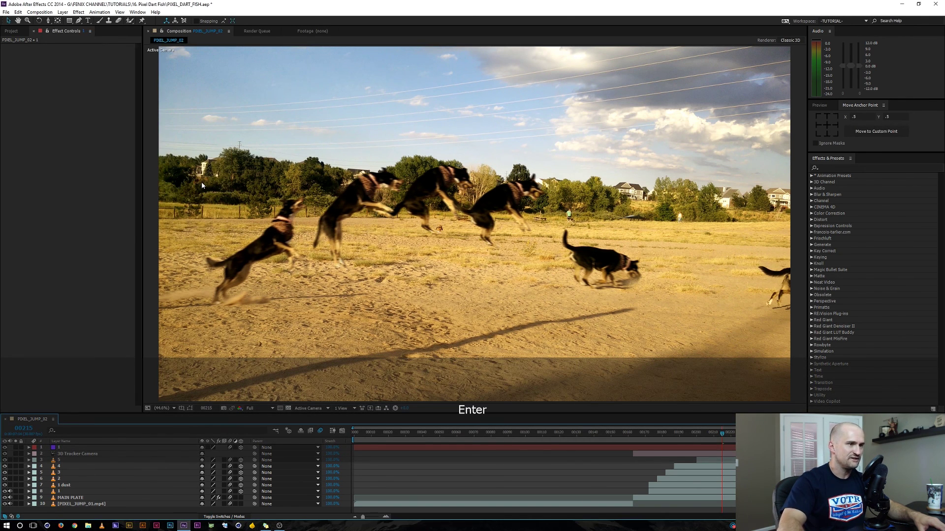
Step: Set the motion blur shutter angle to 90 degrees and scrub to frame 223 to check the softer blur
key("ctrl+k")
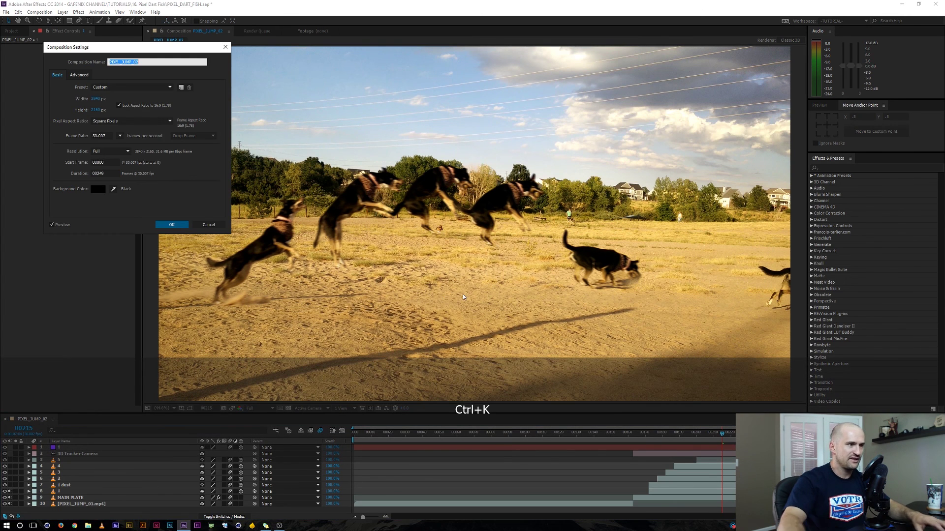
left_click(79, 74)
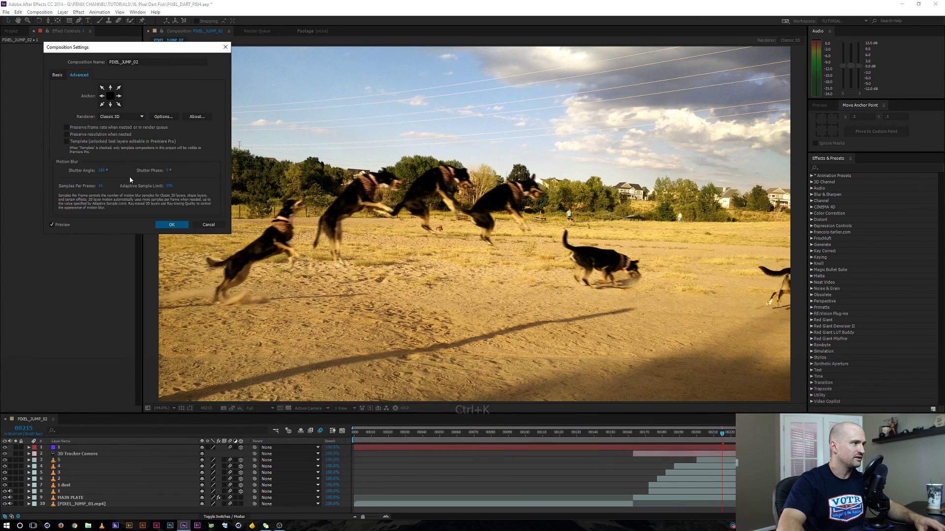
left_click(102, 170)
type("90")
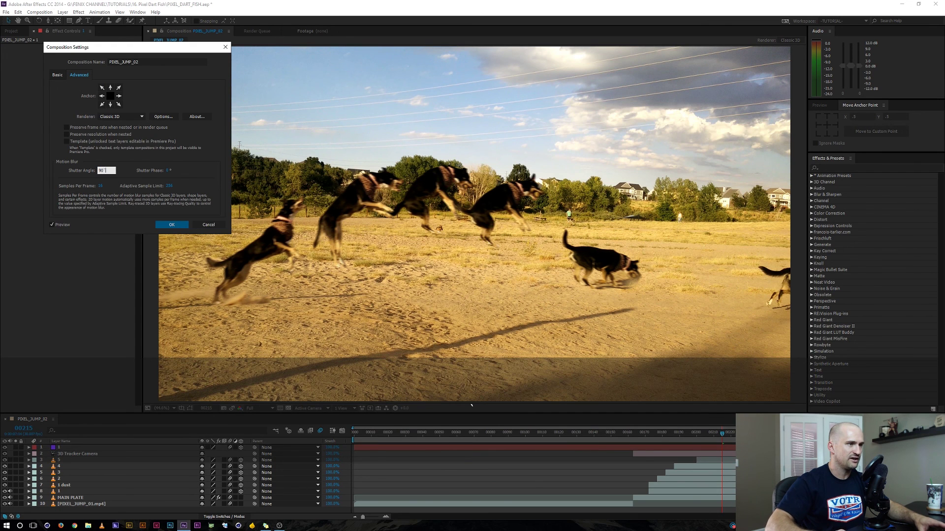
key("Return")
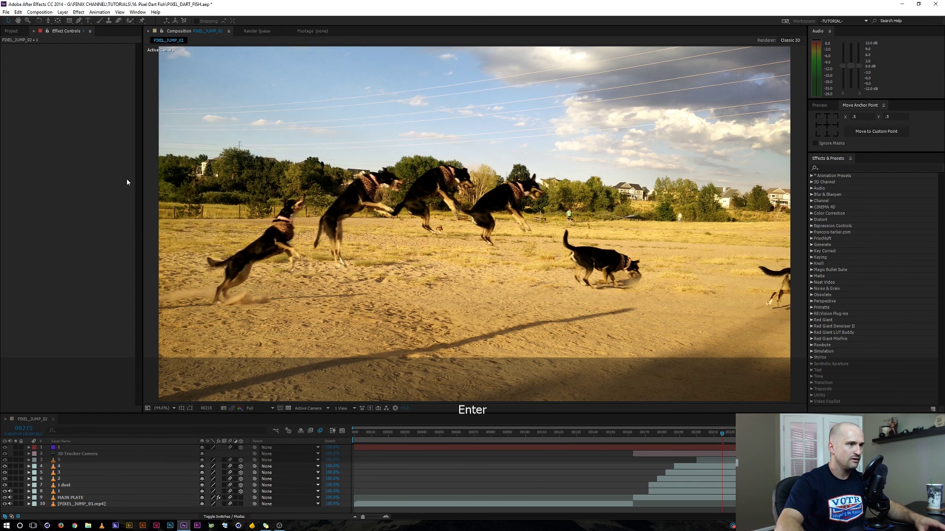
left_click(689, 434)
left_click_drag(689, 437, 734, 433)
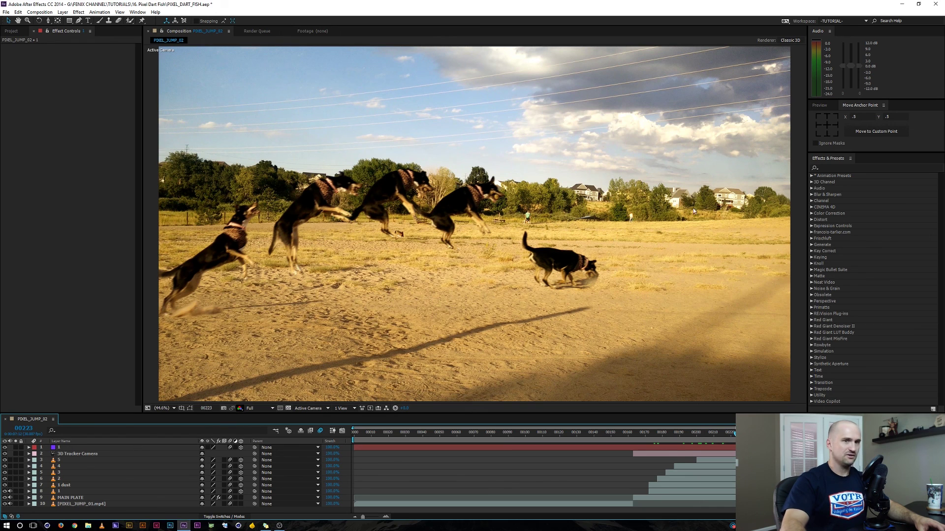
Step: Rename the composition PIXEL_JUMP_02 as PIXEL_JUMP_4k
left_click(11, 31)
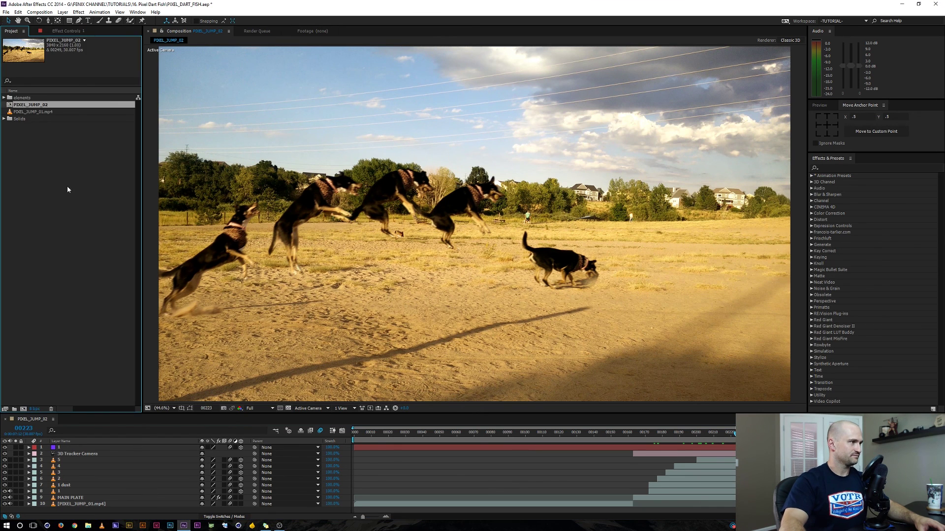
left_click(69, 190)
left_click(35, 105)
key("Return")
key("Right")
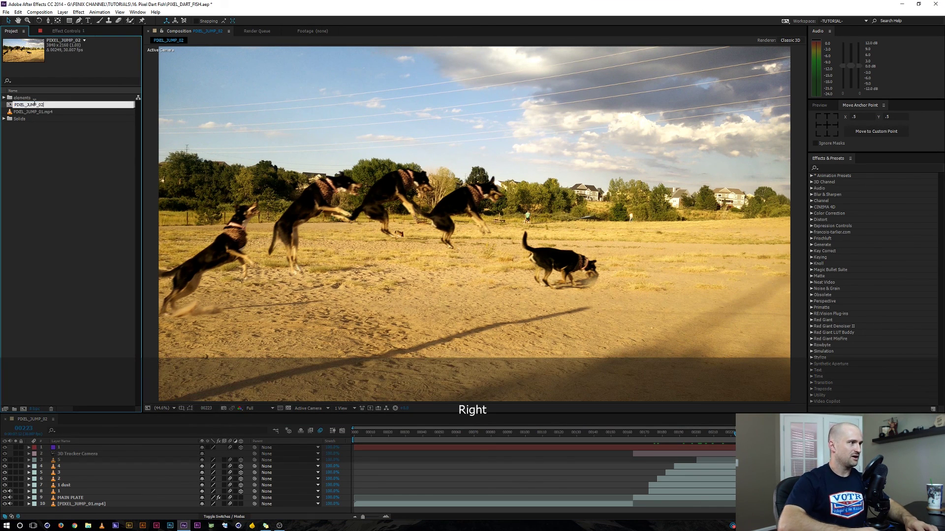
key("BackSpace")
key("BackSpace")
type("4k")
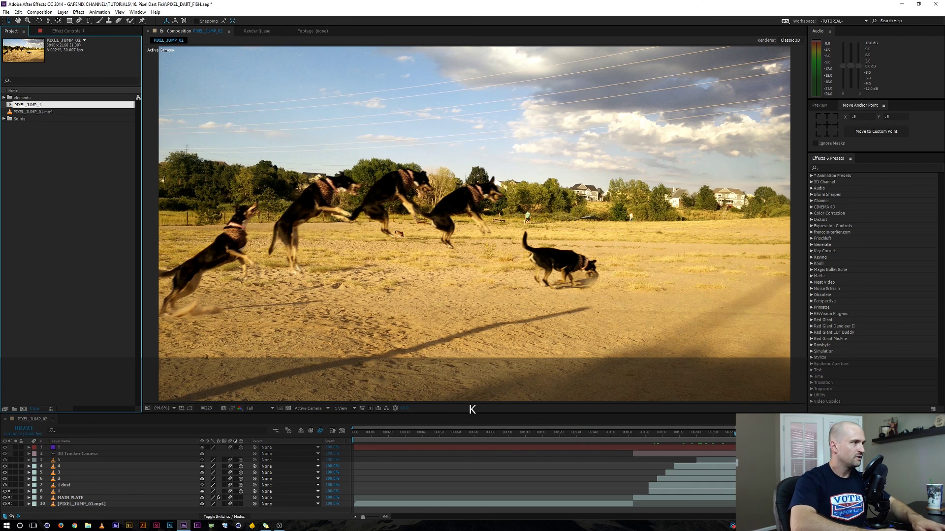
key("Return")
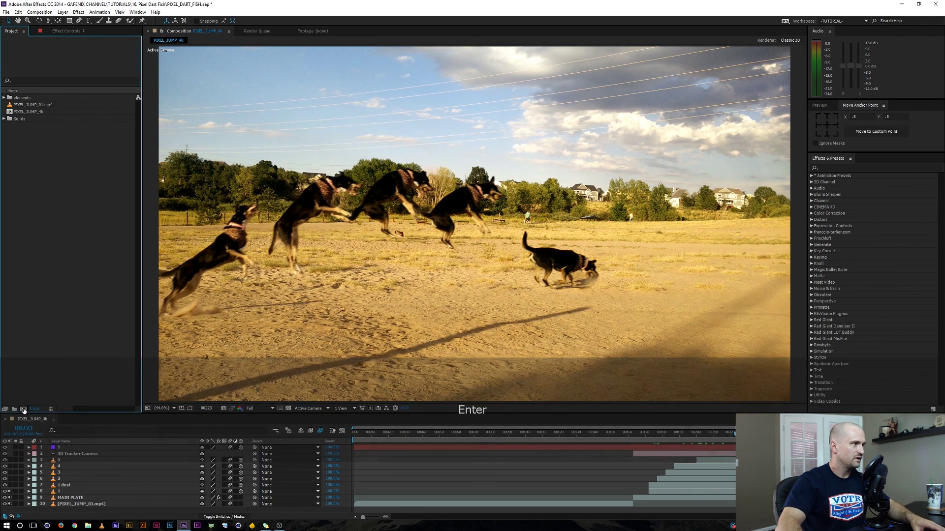
Step: Create a new 1920 x 1080 composition with a frame rate of 30 frames per second
left_click(22, 409)
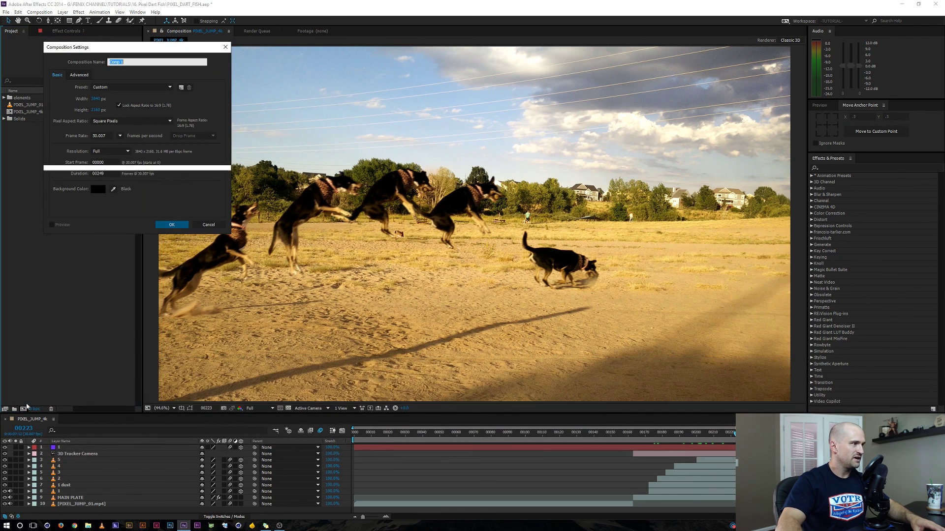
left_click(95, 99)
type("1920")
key("Tab")
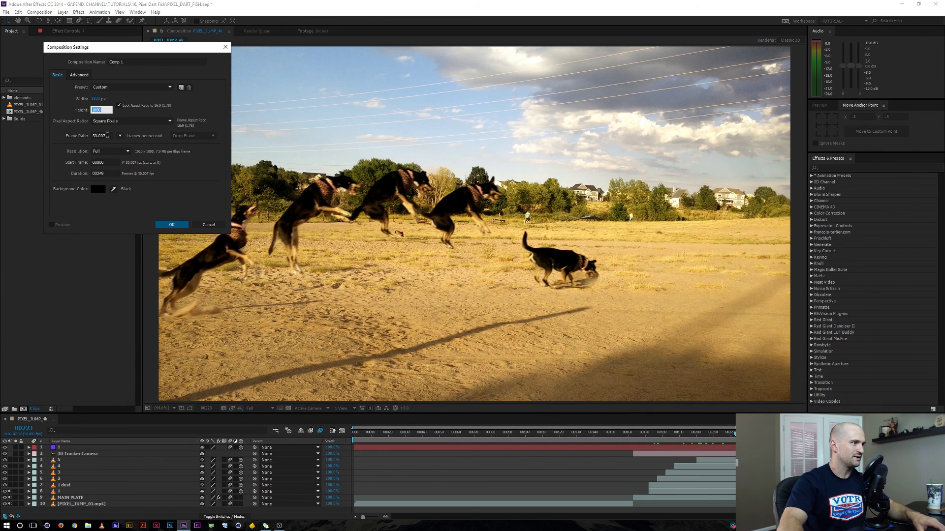
left_click(107, 136)
type("30")
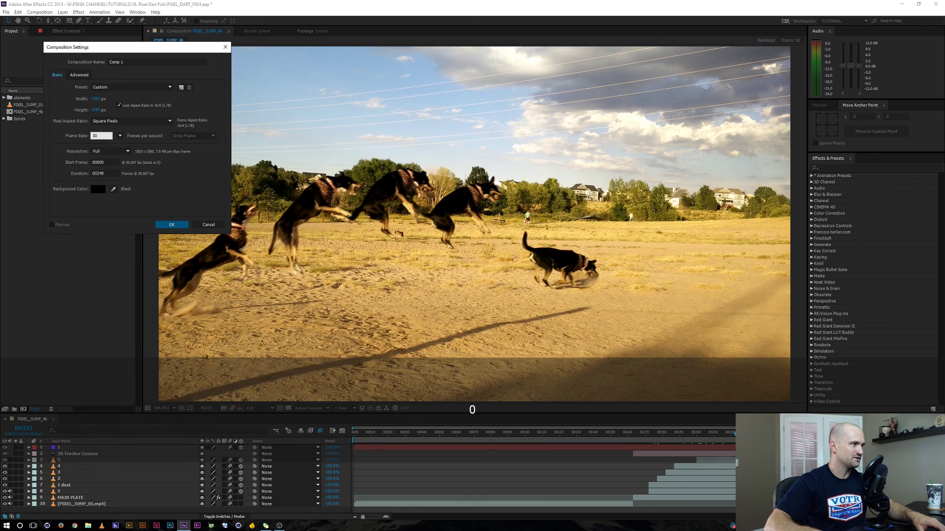
key("Return")
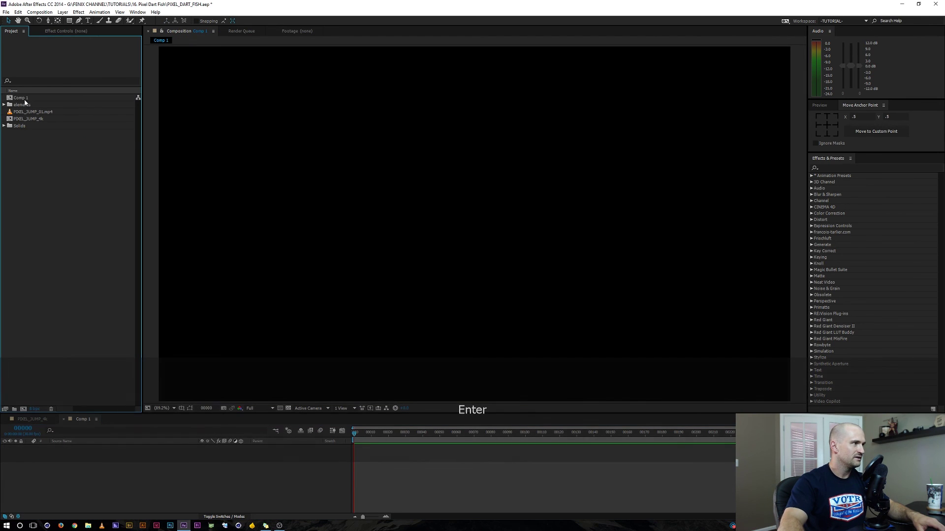
Step: Rename the new 1920-pixel-wide composition PIXEL JUMP 1920
left_click(25, 103)
key("Return")
key("BackSpace")
type("p")
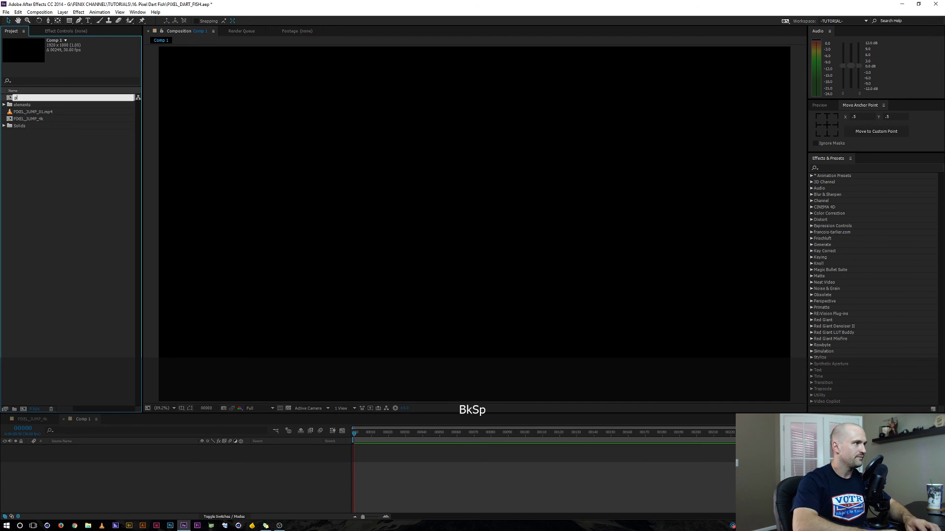
key("Caps_Lock")
type("P")
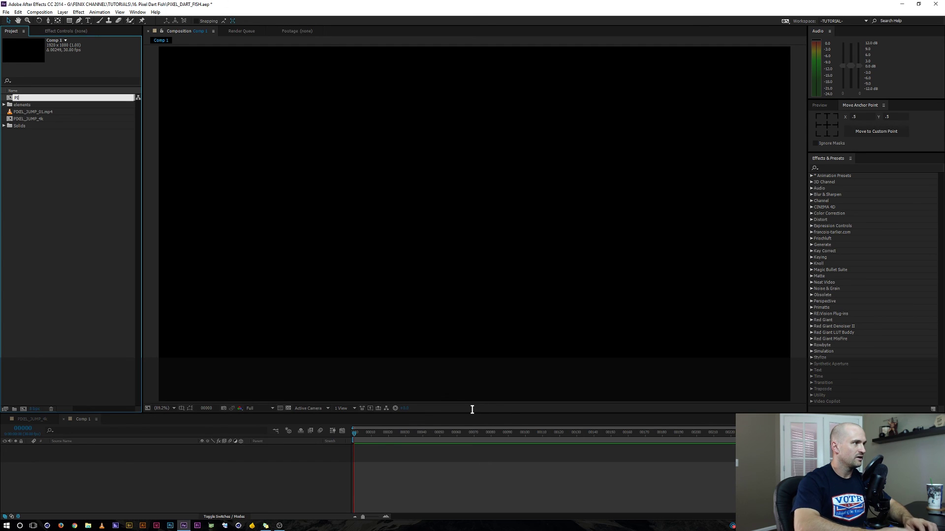
type("IXEL JU")
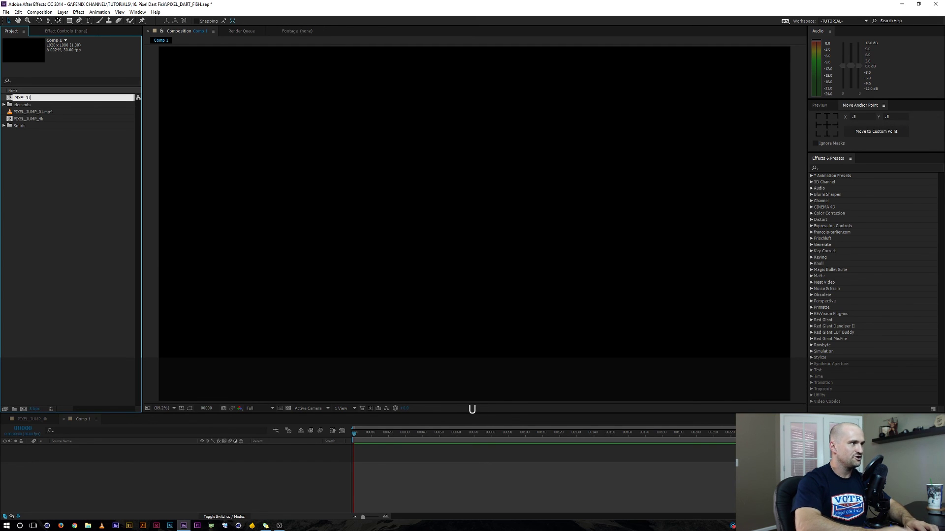
type("MP 1920")
key("Return")
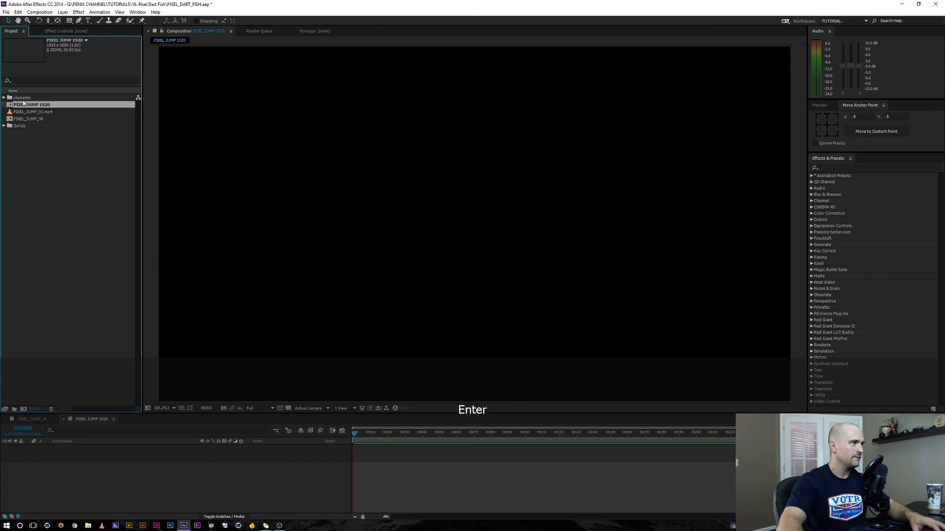
Step: Add PIXEL_JUMP_4k as a layer in the PIXEL JUMP 1920 composition and show its layer bounds in the viewer
left_click_drag(26, 122, 86, 460)
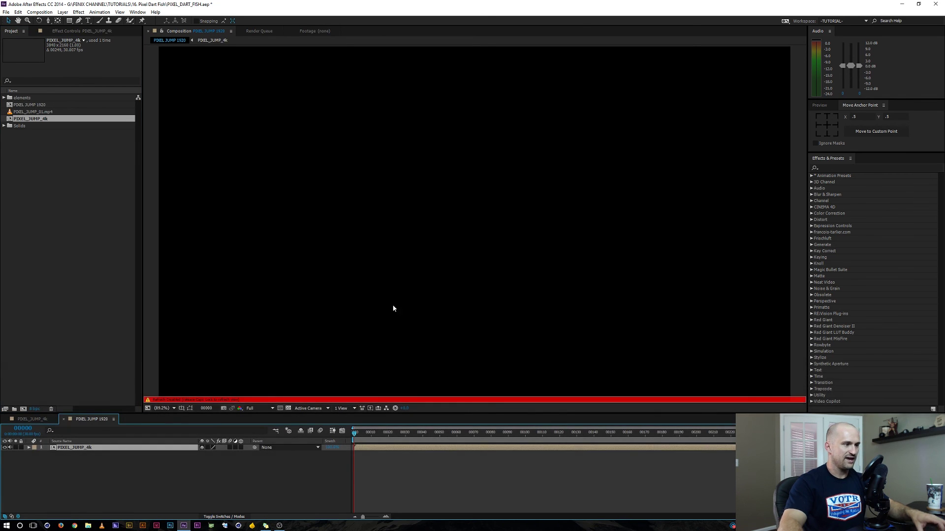
key("Caps_Lock")
scroll(412, 280, "down", 2)
key("shift")
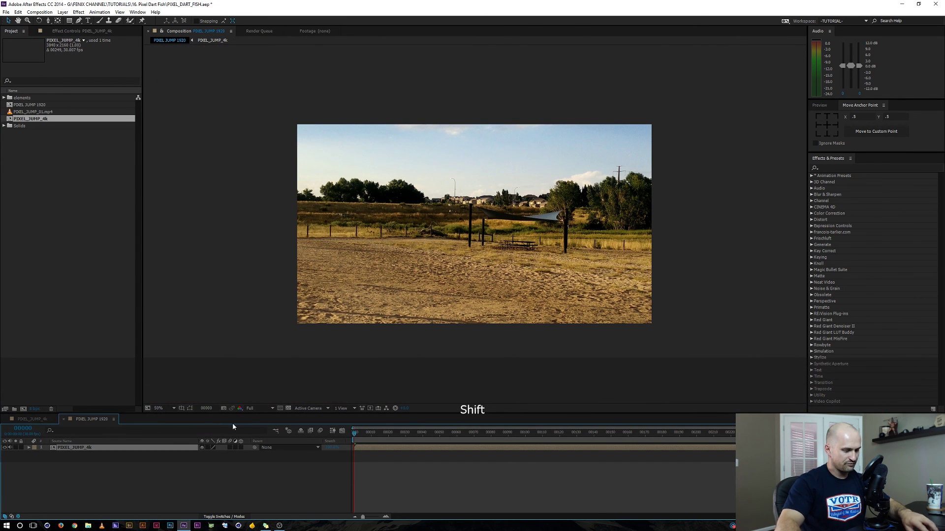
key("ctrl+shift+h")
scroll(344, 288, "down", 1)
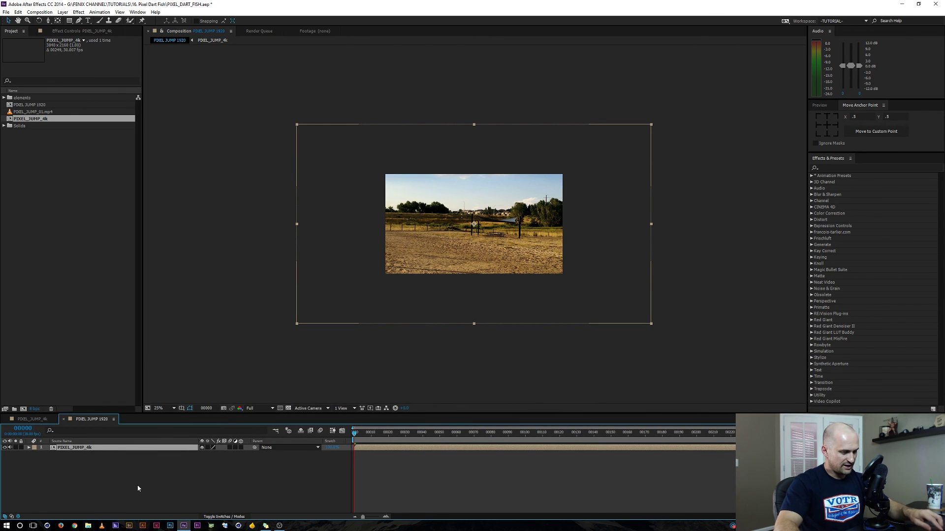
Step: Fit the PIXEL_JUMP_4k layer to the frame of the PIXEL JUMP 1920 composition
key("alt")
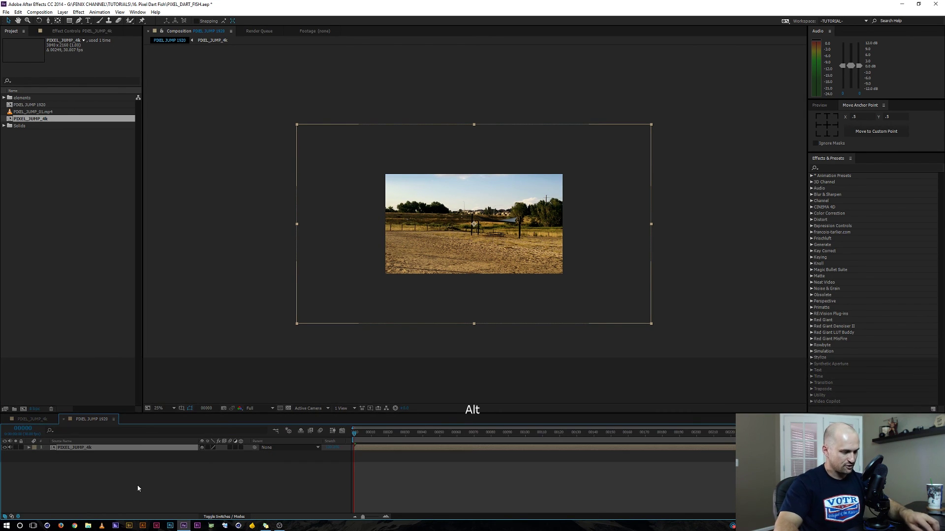
key("ctrl+alt+f")
scroll(457, 252, "up", 1)
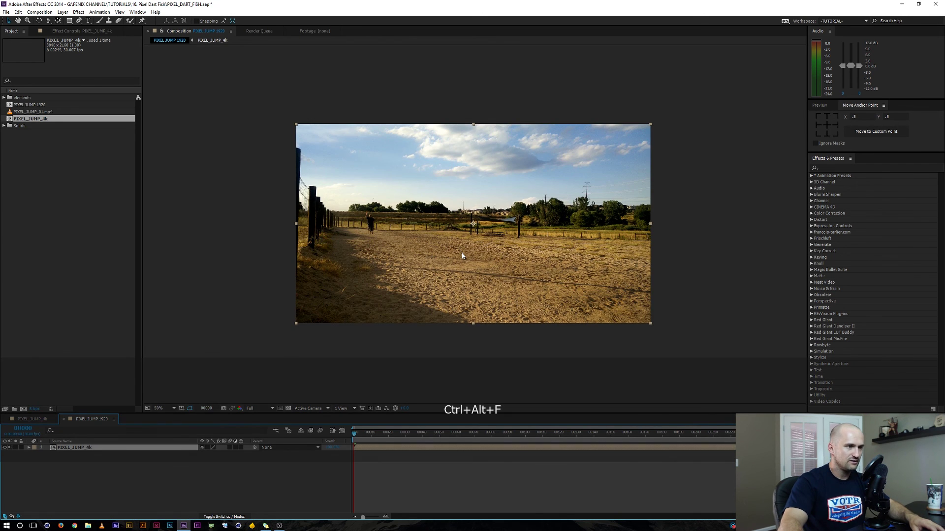
scroll(458, 252, "up", 1)
scroll(457, 316, "down", 1)
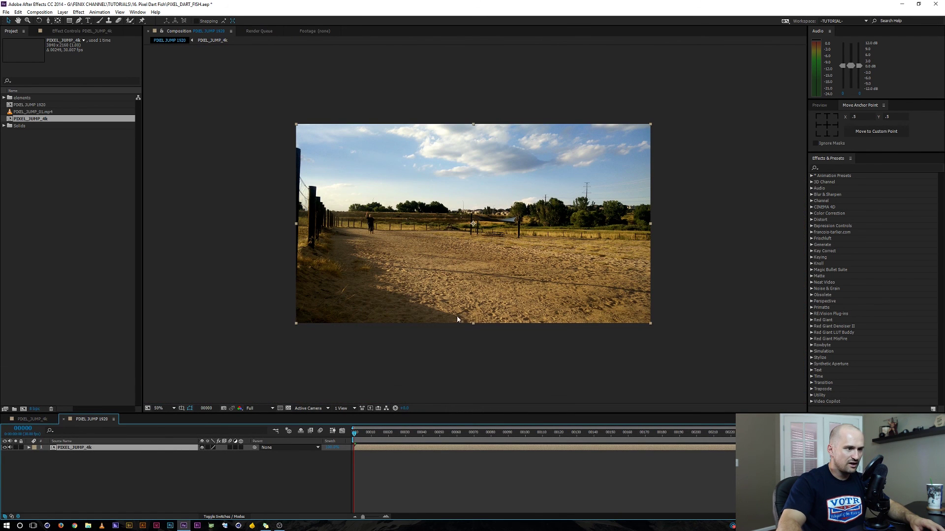
Step: Reveal the PIXEL_JUMP_4k layer's Scale and scrub to frame 190 to review the dog sequence fitted to the viewer
left_click_drag(460, 437, 493, 436)
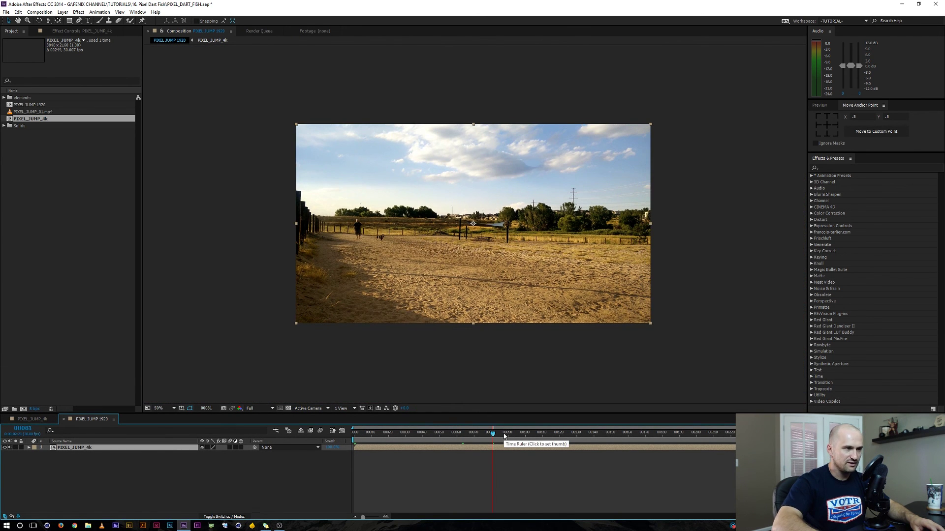
key("End")
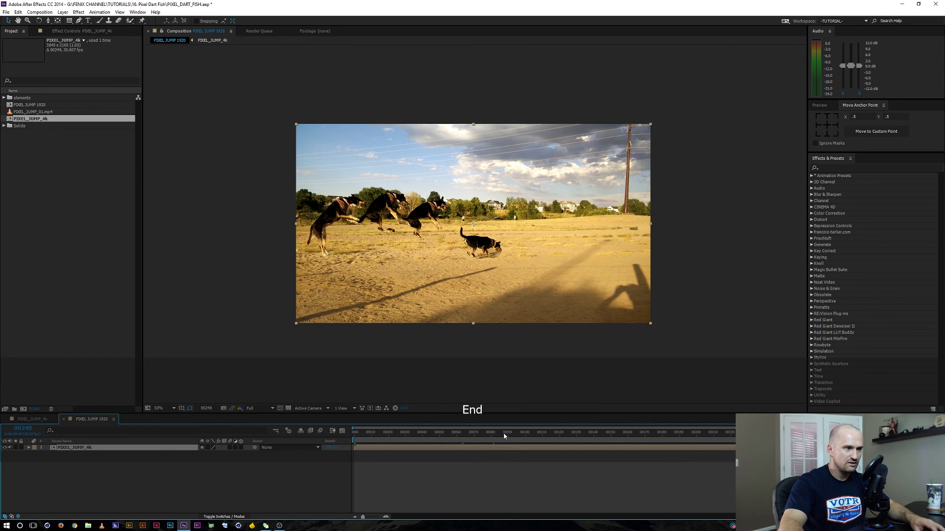
key("s")
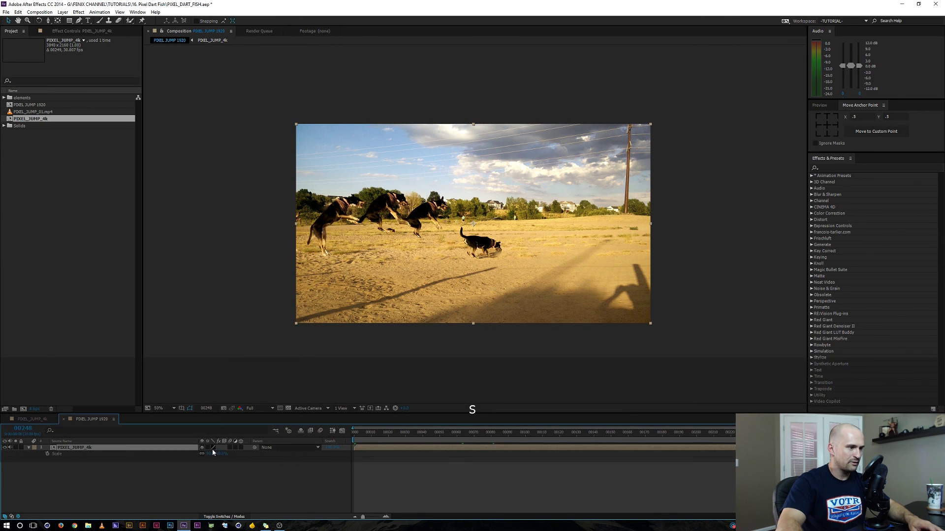
left_click_drag(553, 435, 683, 435)
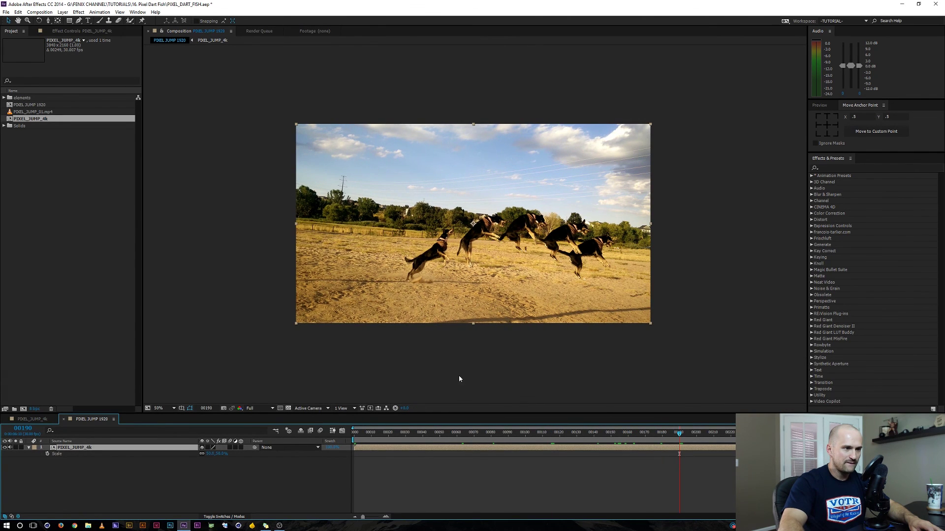
left_click(160, 408)
left_click(170, 275)
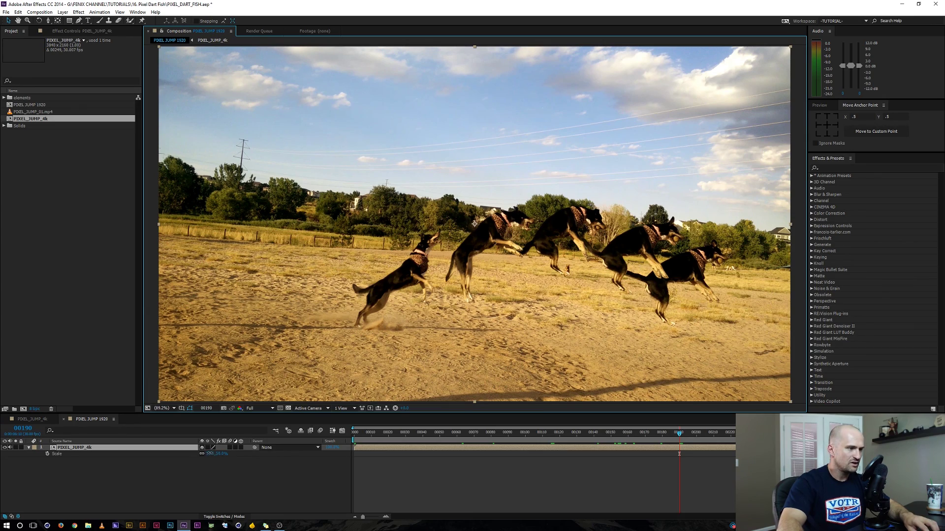
Step: Scale the PIXEL_JUMP_4k layer up to about 62% and reposition it up and left, using the title-safe guides to frame the jumping dogs
left_click_drag(208, 454, 235, 449)
key("apostrophe")
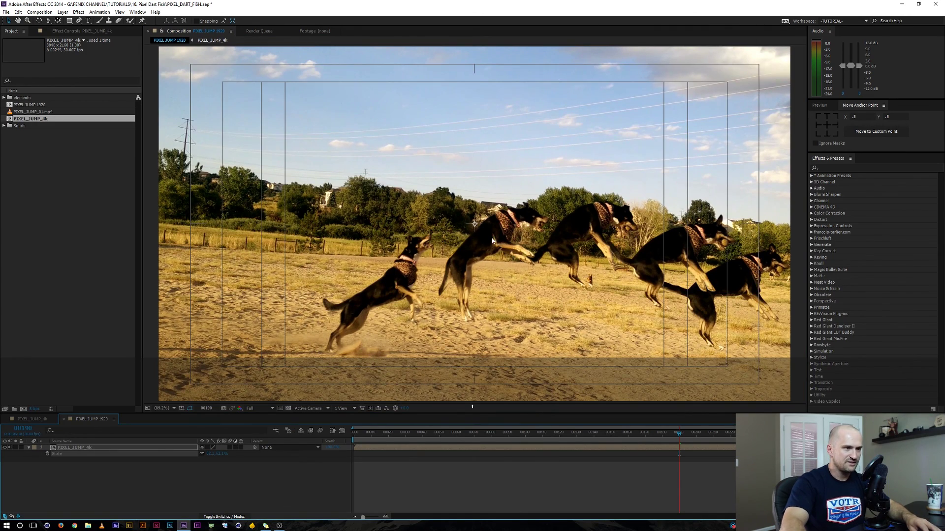
left_click_drag(492, 240, 450, 218)
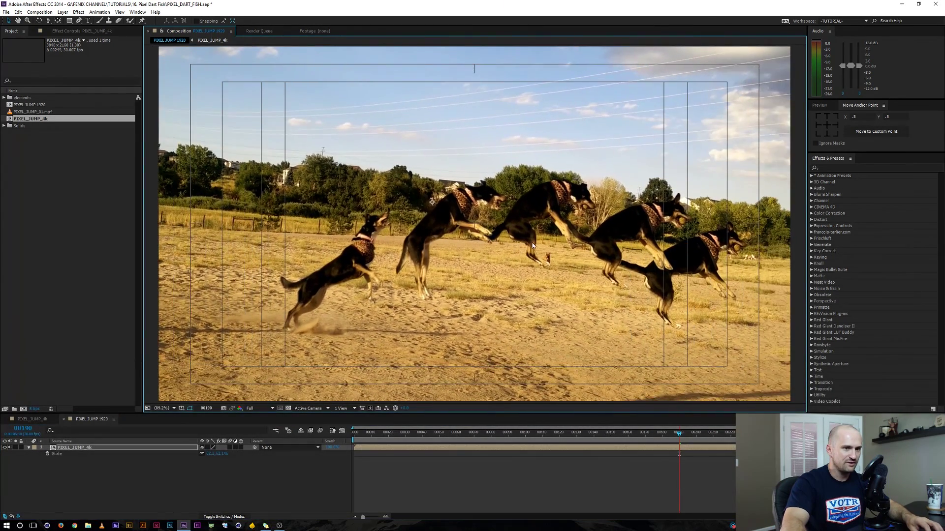
key("comma")
key("comma")
left_click_drag(592, 235, 572, 226)
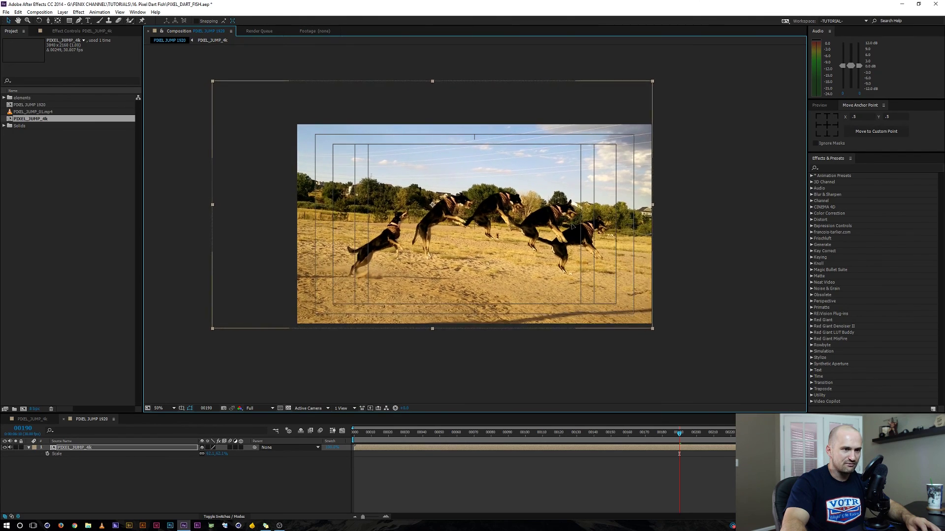
key("period")
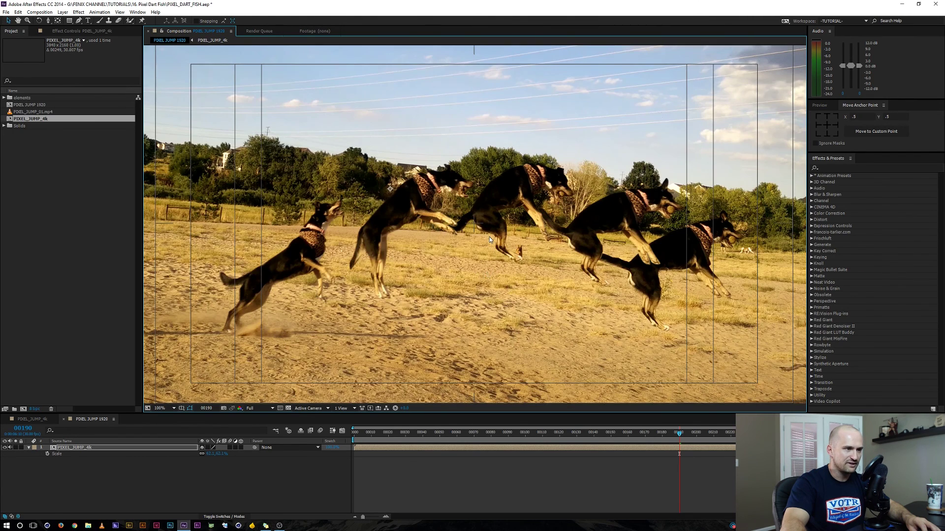
key("F2")
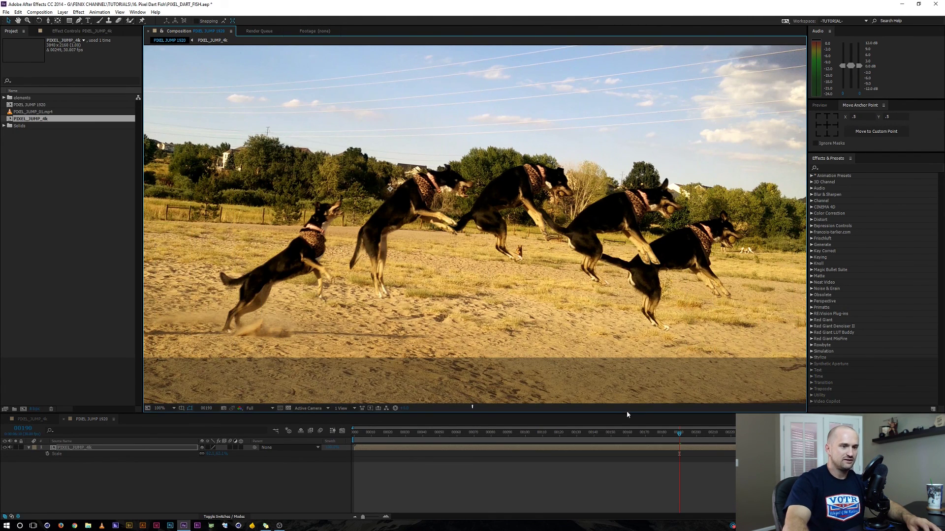
Step: Scrub to frame 197 and examine the reframed shot in a maximized viewer with layer controls hidden
left_click_drag(680, 436, 692, 435)
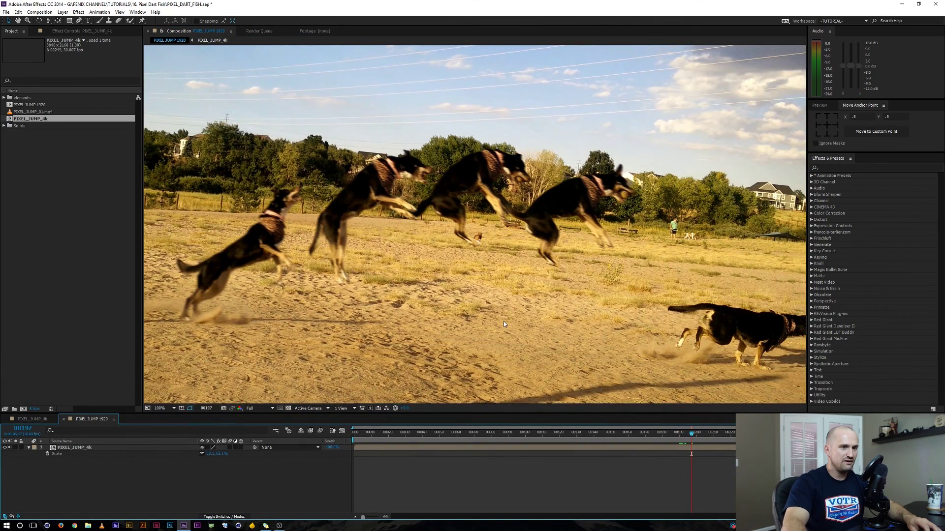
key("grave")
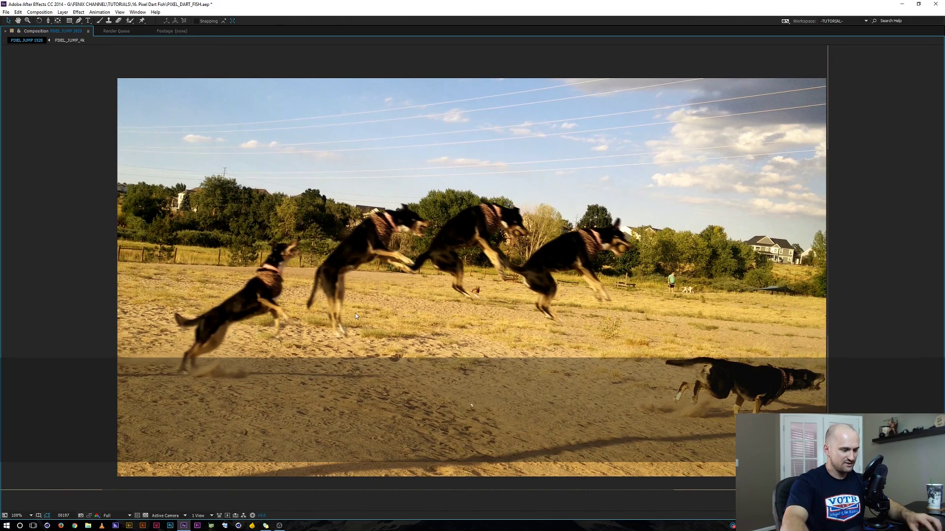
key("ctrl+shift+h")
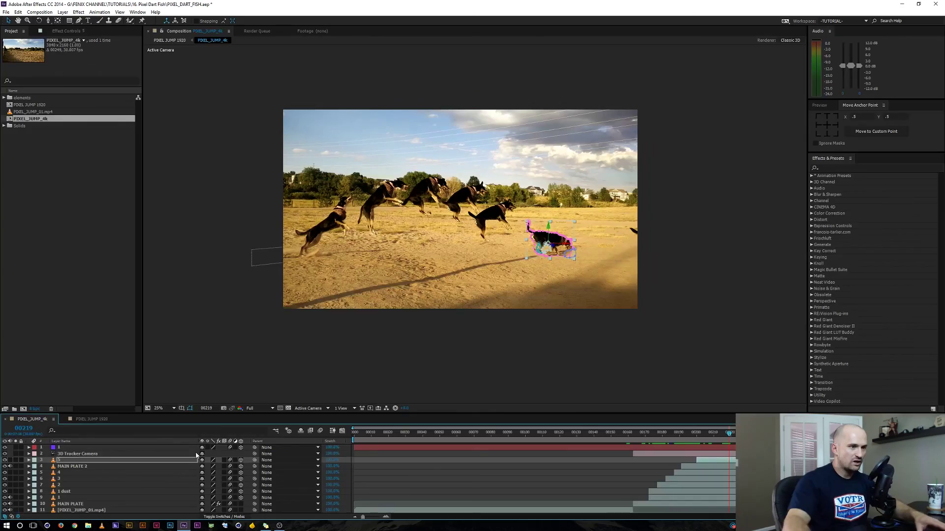
Step: Examine the added dog cutout in PIXEL_JUMP_4k without layer controls, scrubbing from frame 219 back to 202
key("period")
key("period")
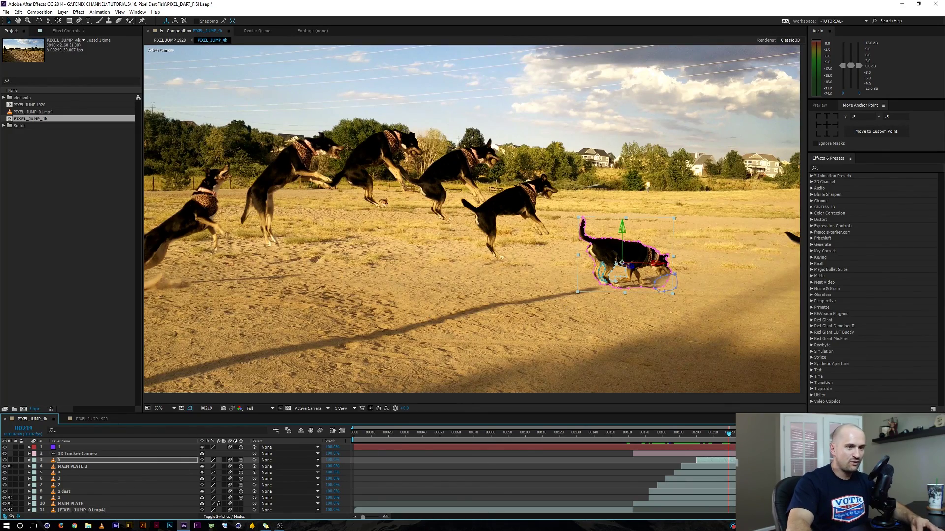
mouse_move(732, 438)
left_mouse_down()
mouse_move(716, 438)
mouse_move(724, 440)
left_mouse_up()
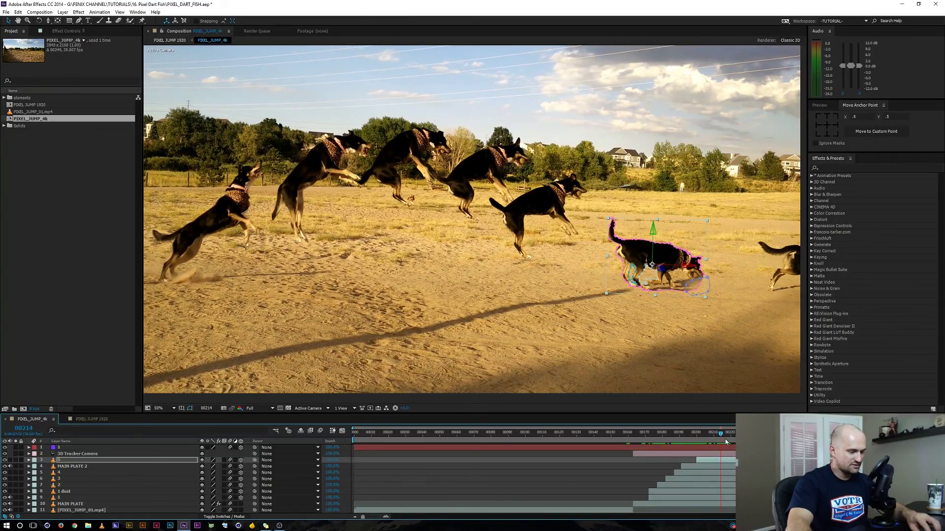
key("ctrl+shift+h")
left_click_drag(722, 439, 668, 440)
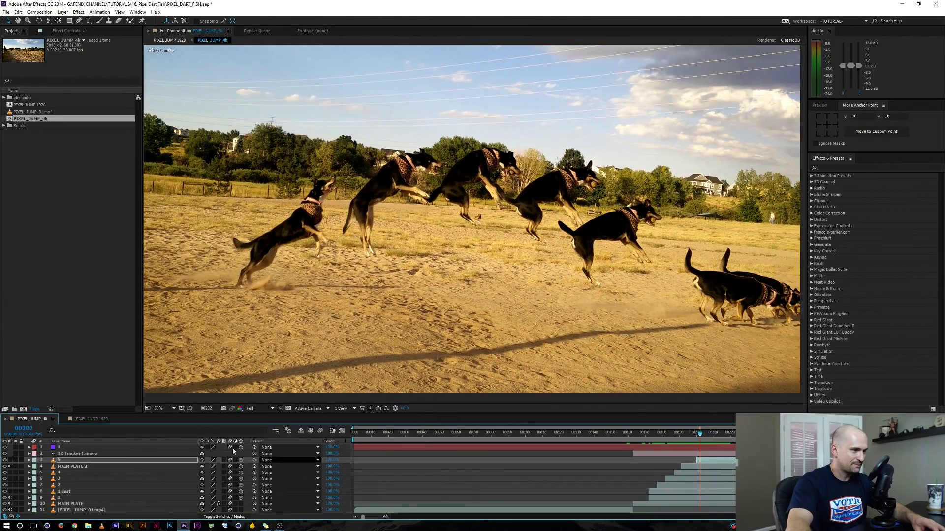
Step: Return to the PIXEL JUMP 1920 composition and preview the reframed dog sequence in a maximized viewer
left_click(86, 419)
key("grave")
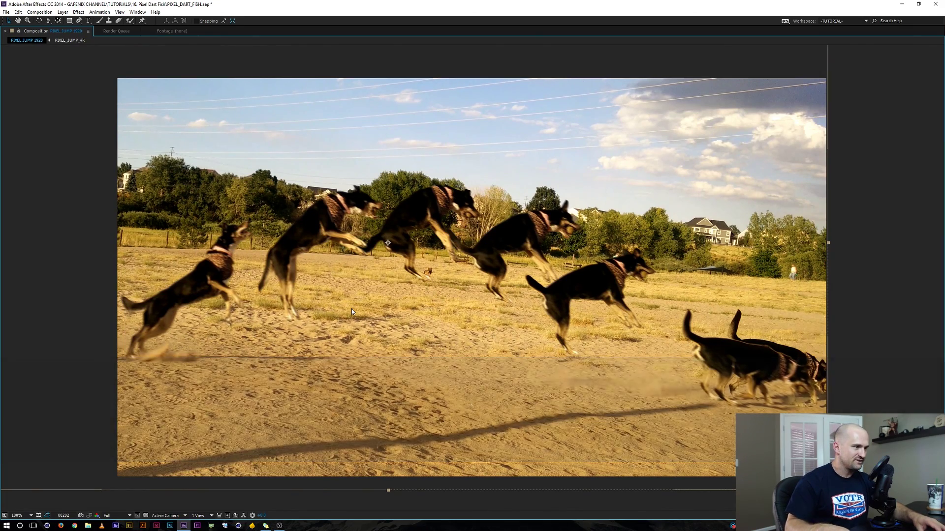
key("space")
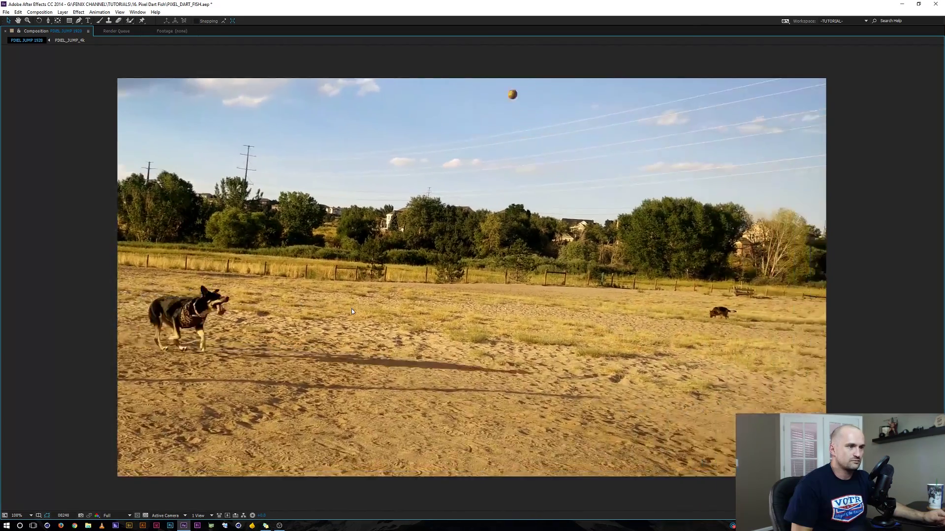
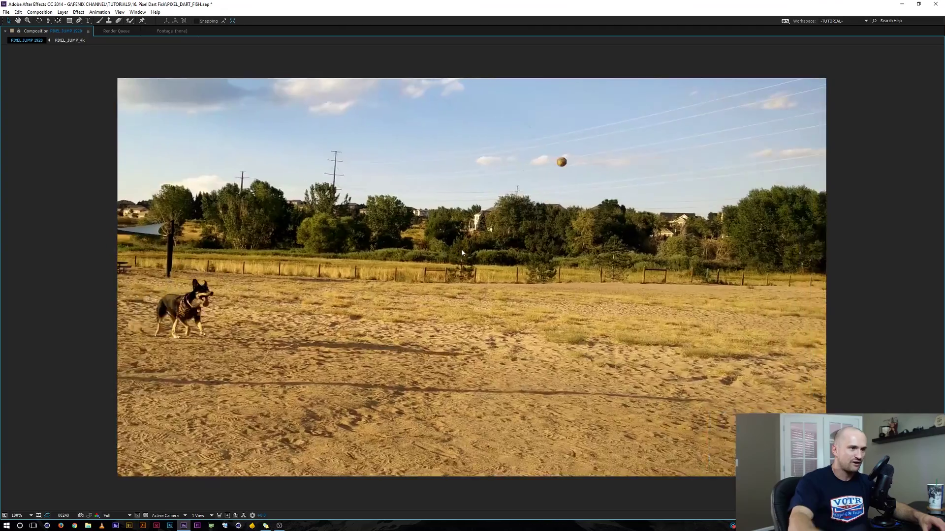
key("grave")
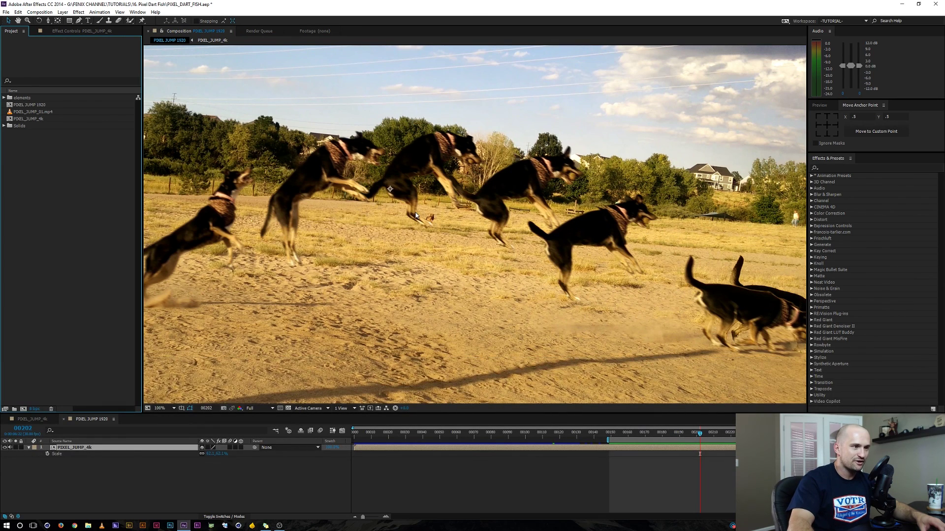
key("comma")
key("comma")
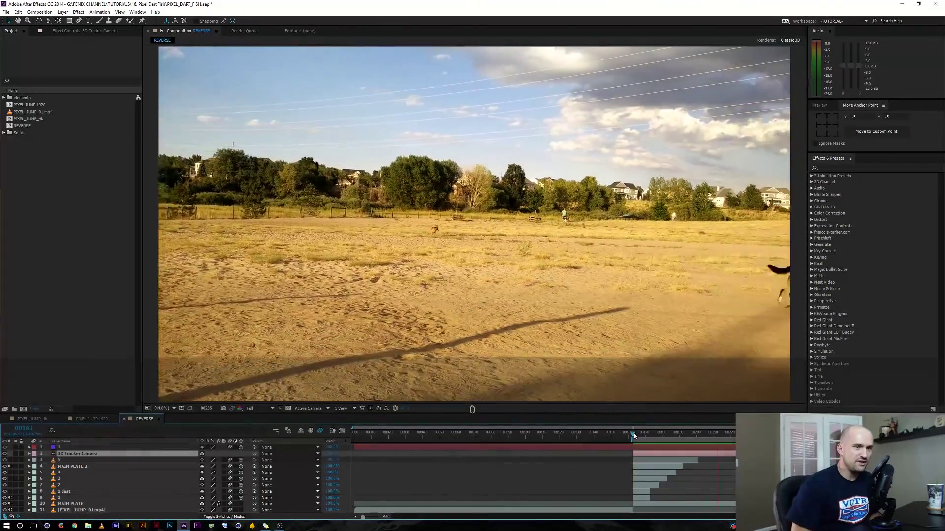
Step: In the REVERSE composition, select layers 1 and 1 dust, check their end around frame 173, and preview the reversed effect
key("space")
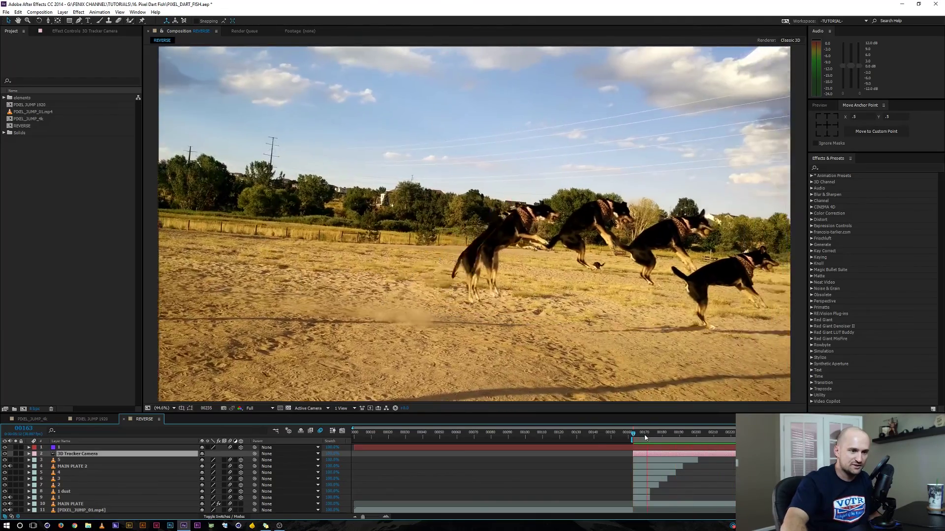
left_click_drag(639, 435, 646, 435)
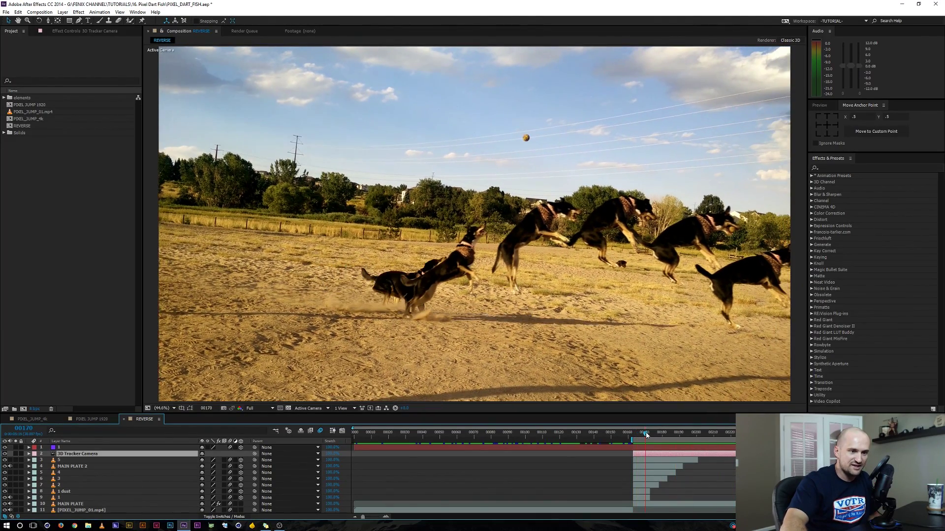
left_click(644, 491, "shift")
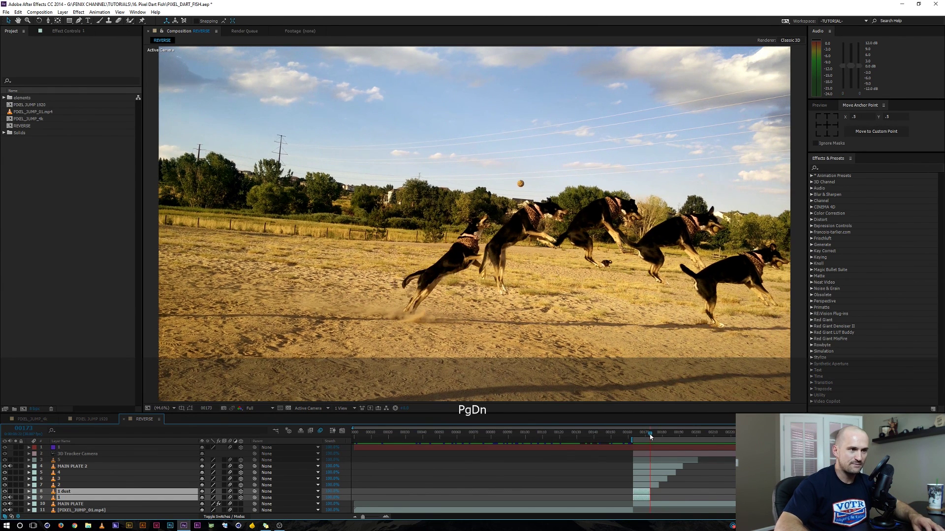
key("Page_Up")
key("Page_Up")
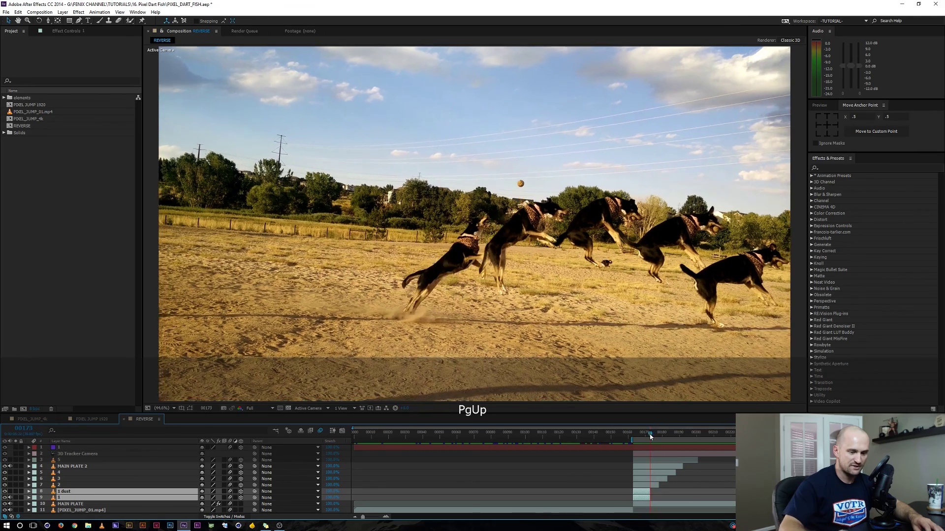
key("KP_0")
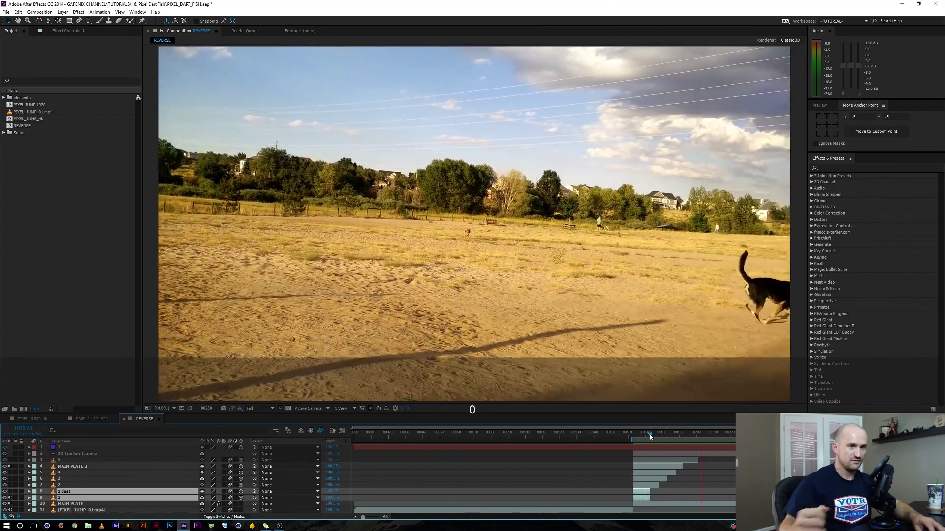